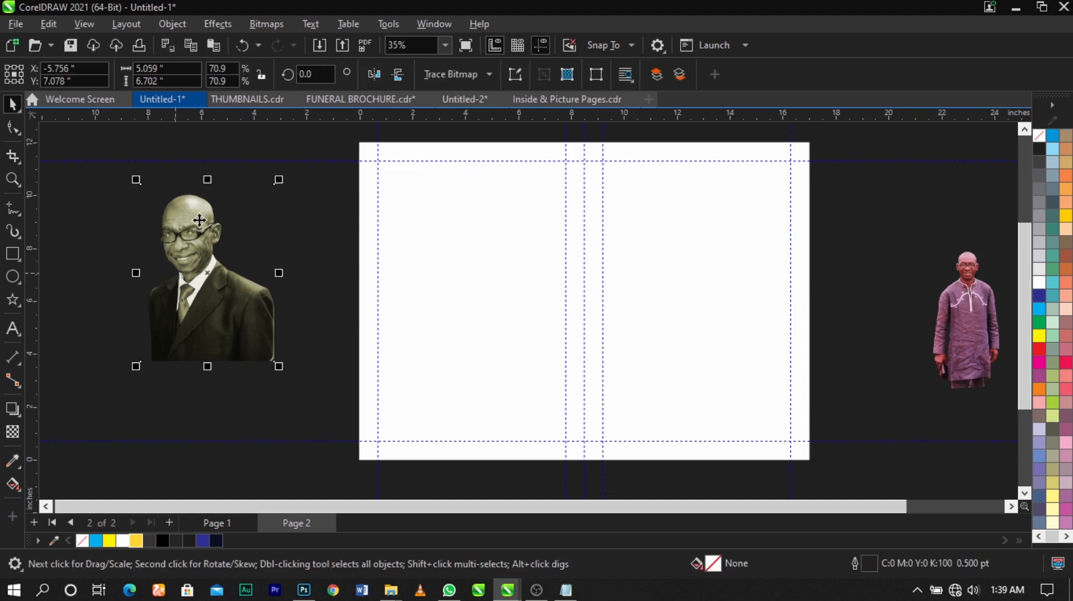
- Enlarge the suited man's portrait beside page 2 to about 8.25 by 10.93 inches
{"action": "scroll", "coordinate": [207, 266], "scroll_direction": "down", "scroll_amount": 1}
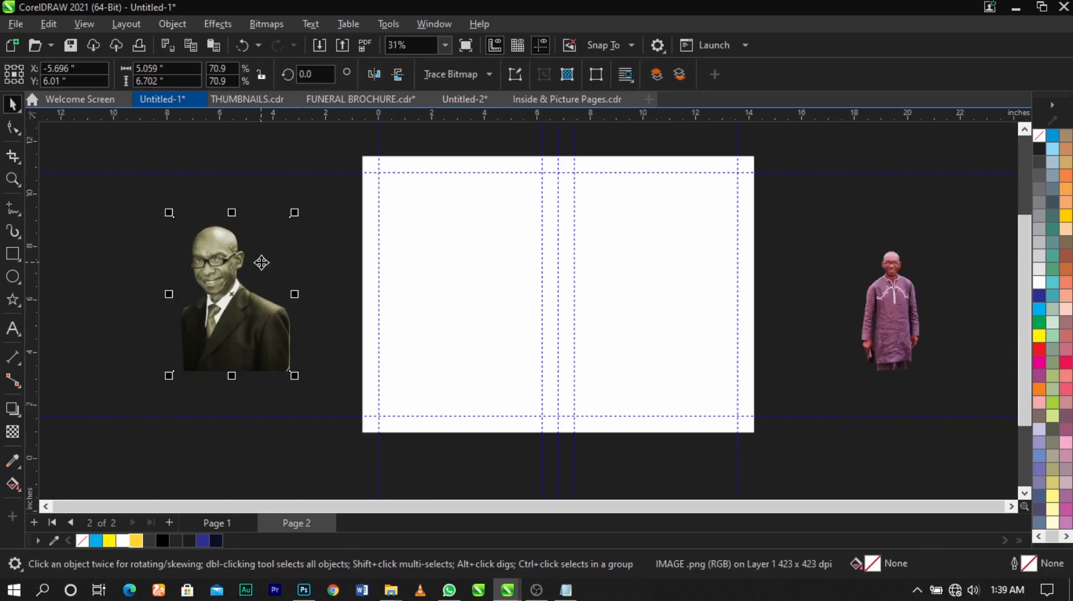
{"action": "left_click_drag", "start_coordinate": [295, 213], "coordinate": [332, 165]}
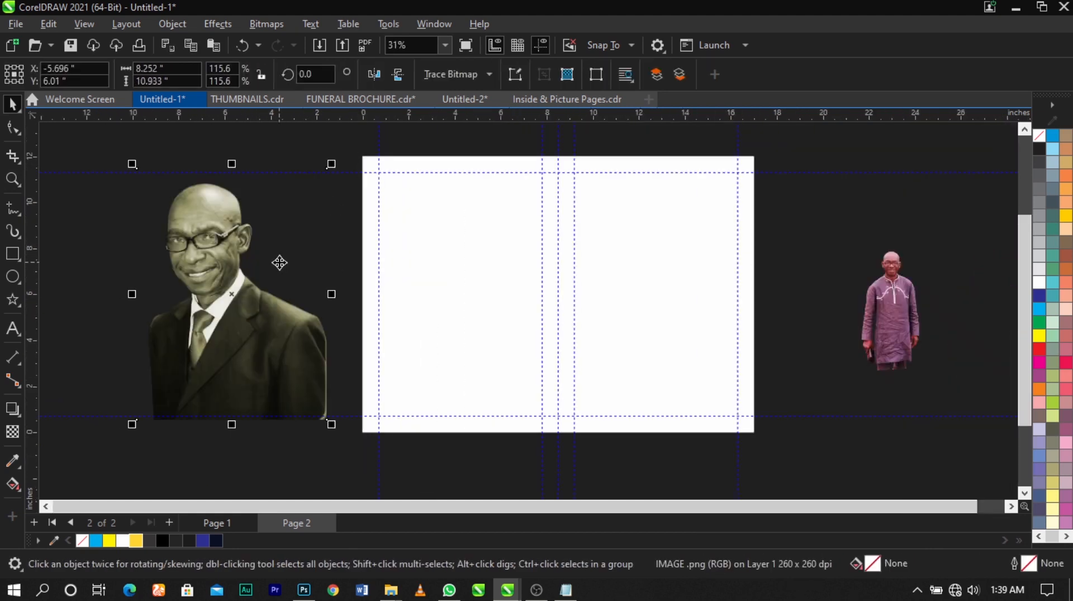
{"action": "scroll", "coordinate": [278, 263], "scroll_direction": "up", "scroll_amount": 1}
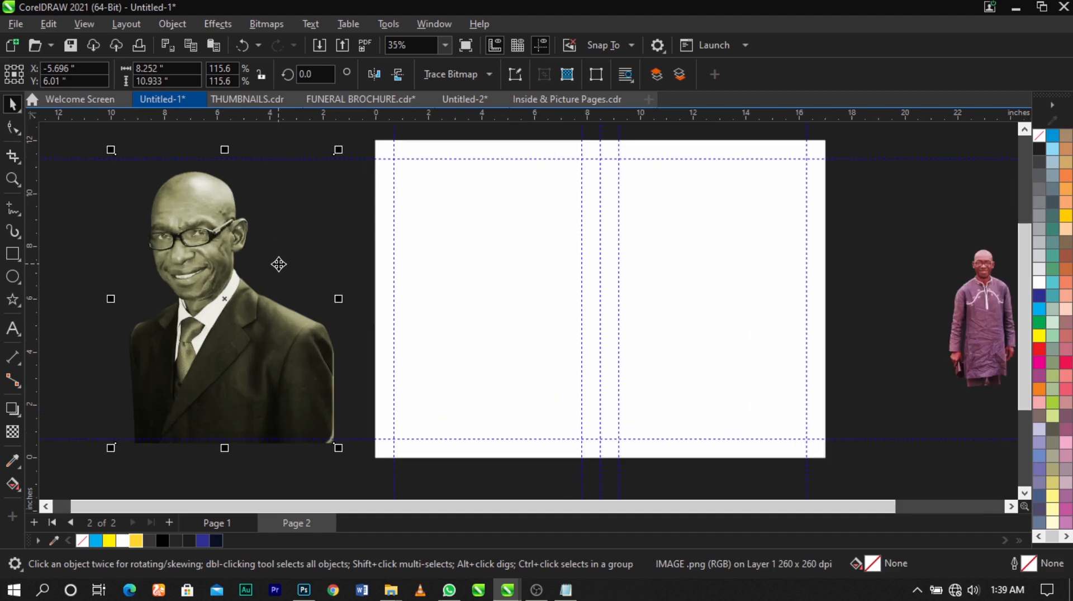
{"action": "scroll", "coordinate": [279, 264], "scroll_direction": "down", "scroll_amount": 2}
{"action": "scroll", "coordinate": [832, 291], "scroll_direction": "up", "scroll_amount": 2}
{"action": "scroll", "coordinate": [830, 284], "scroll_direction": "down", "scroll_amount": 3}
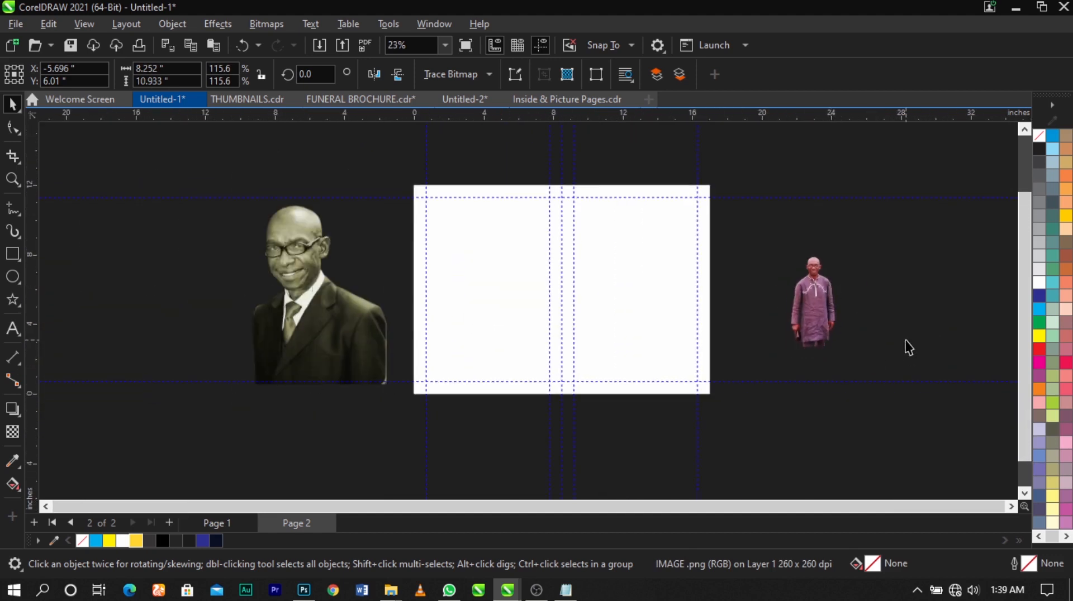
{"action": "left_click", "coordinate": [905, 347]}
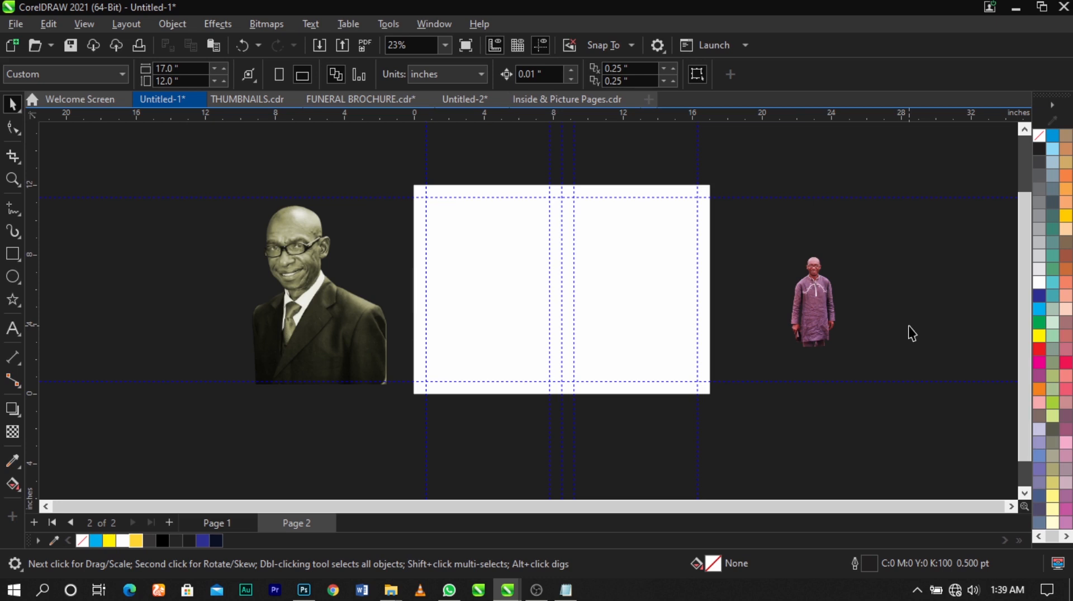
- Move the suited portrait slightly closer to the page and PowerClip it inside the left half's white rectangle
{"action": "key", "text": "z"}
{"action": "left_click_drag", "start_coordinate": [211, 165], "coordinate": [813, 412]}
{"action": "key", "text": "space"}
{"action": "left_click_drag", "start_coordinate": [220, 314], "coordinate": [237, 306]}
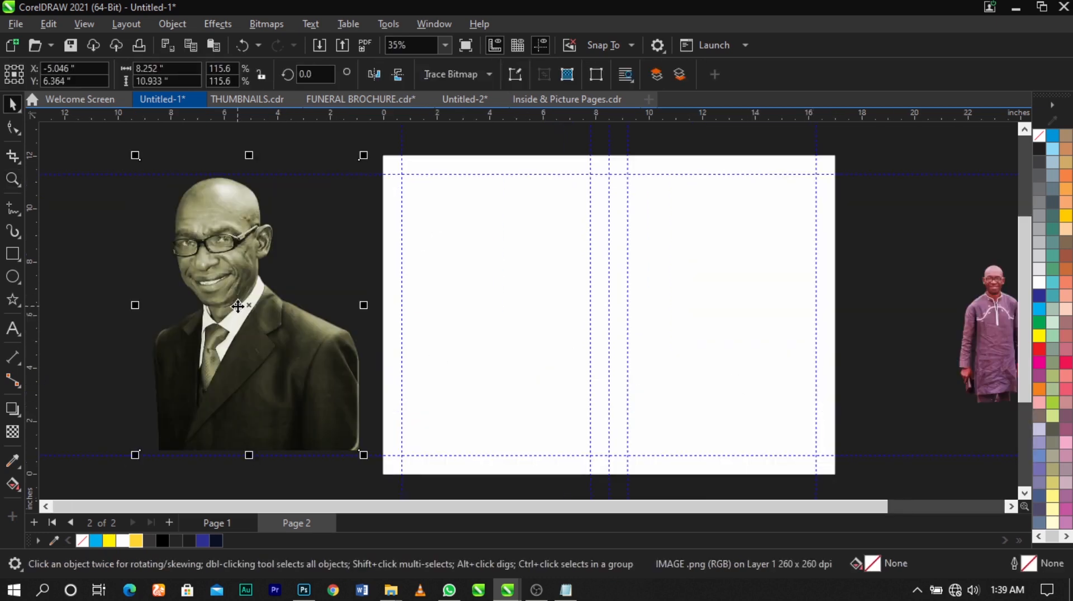
{"action": "right_click", "coordinate": [238, 307]}
{"action": "right_click", "coordinate": [210, 309]}
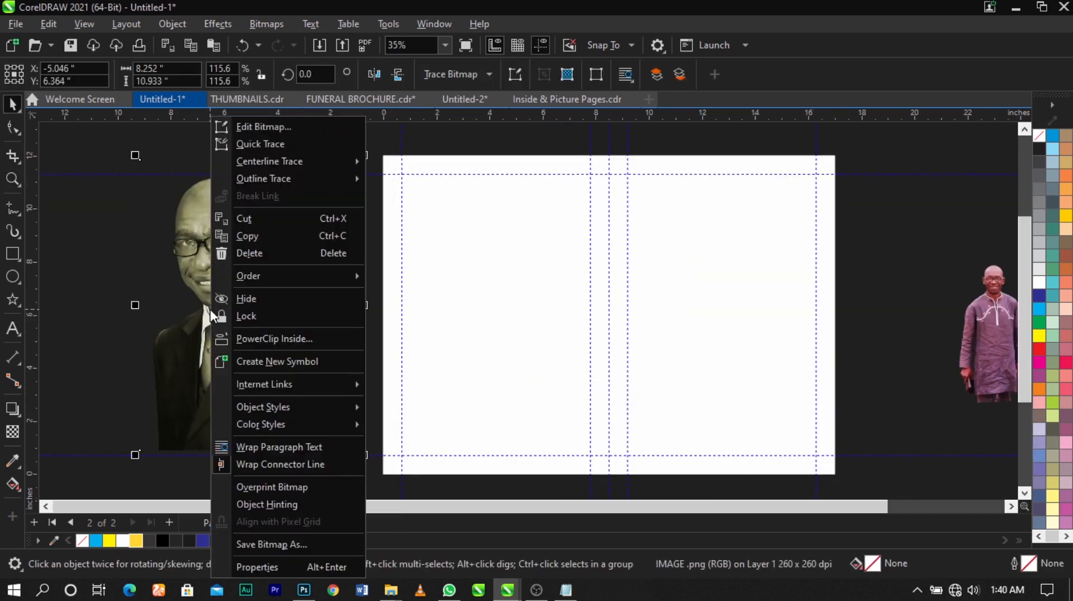
{"action": "left_click", "coordinate": [259, 340]}
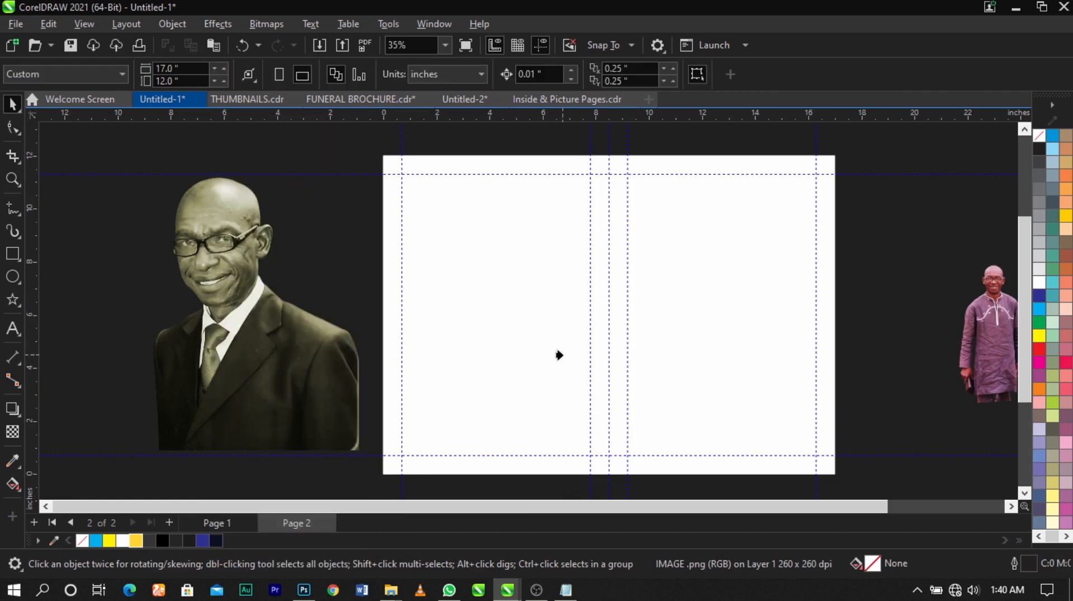
{"action": "left_click", "coordinate": [558, 354]}
- Compare the clipped portrait on page 2 with the finished cover spread on page 1
{"action": "scroll", "coordinate": [492, 316], "scroll_direction": "down", "scroll_amount": 2}
{"action": "key", "text": "z"}
{"action": "left_click_drag", "start_coordinate": [376, 182], "coordinate": [821, 493]}
{"action": "key", "text": "space"}
{"action": "left_click", "coordinate": [856, 335]}
{"action": "scroll", "coordinate": [584, 292], "scroll_direction": "down", "scroll_amount": 2}
{"action": "scroll", "coordinate": [541, 209], "scroll_direction": "up", "scroll_amount": 1}
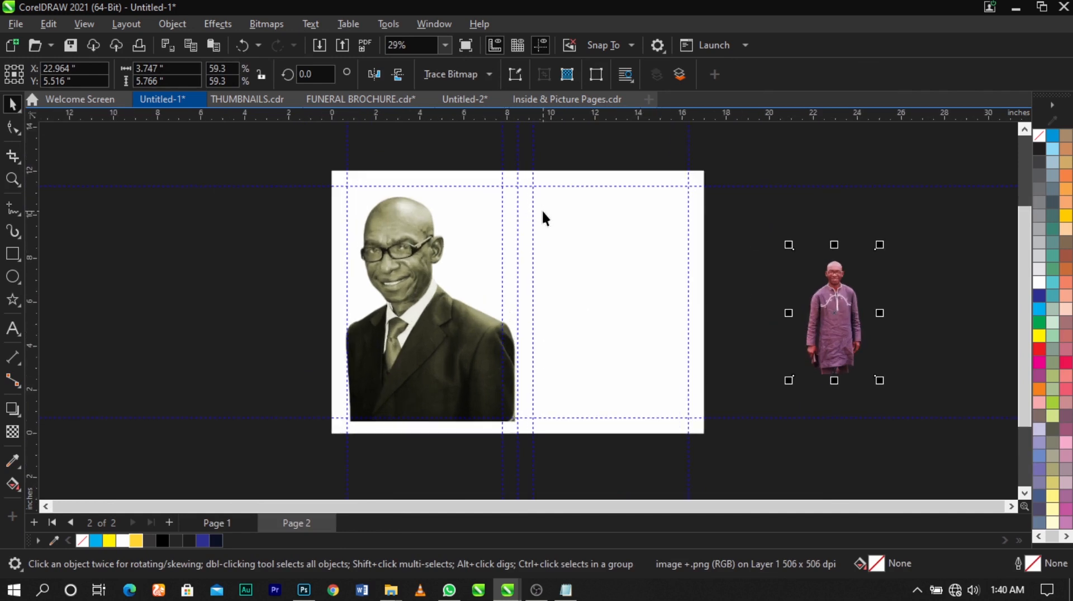
{"action": "key", "text": "Page_Up"}
{"action": "left_click", "coordinate": [667, 296]}
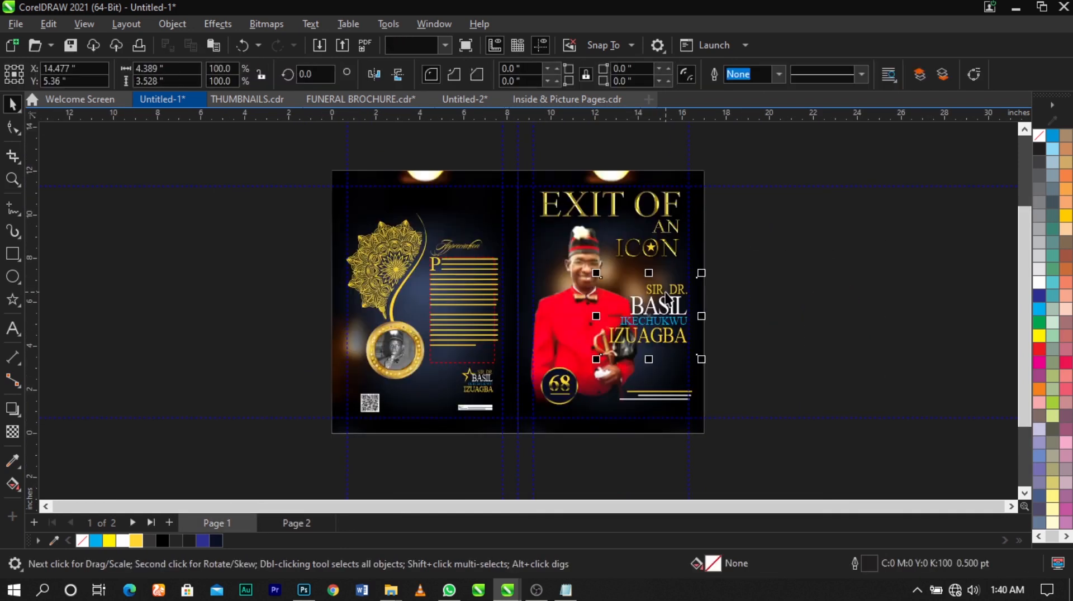
{"action": "left_click", "coordinate": [462, 273]}
{"action": "key", "text": "Page_Down"}
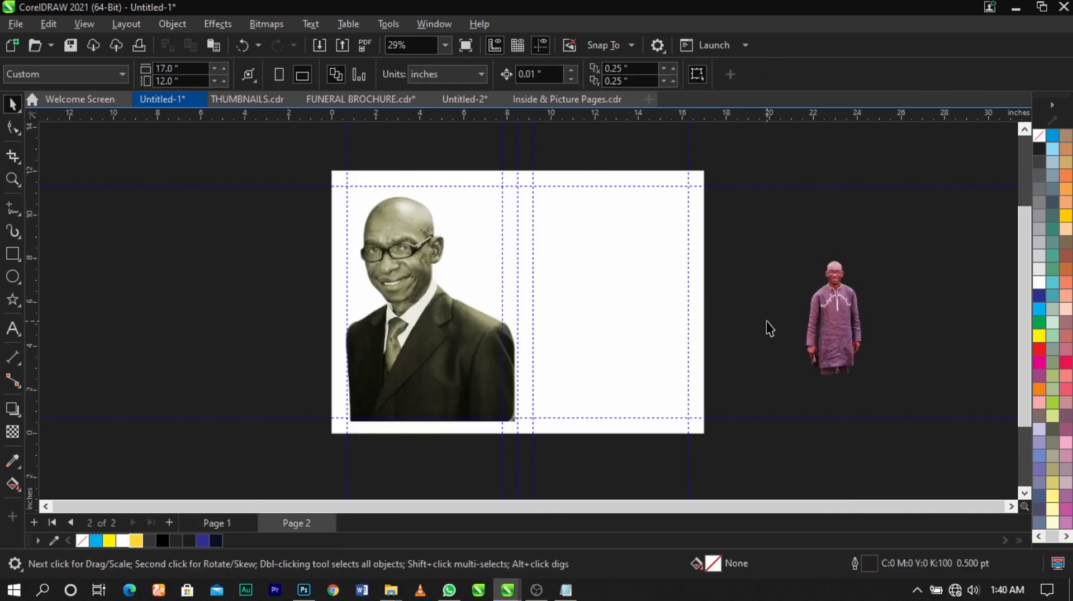
{"action": "left_click", "coordinate": [392, 290]}
{"action": "key", "text": "z"}
{"action": "left_click_drag", "start_coordinate": [308, 164], "coordinate": [720, 463]}
{"action": "key", "text": "space"}
{"action": "left_click", "coordinate": [824, 376]}
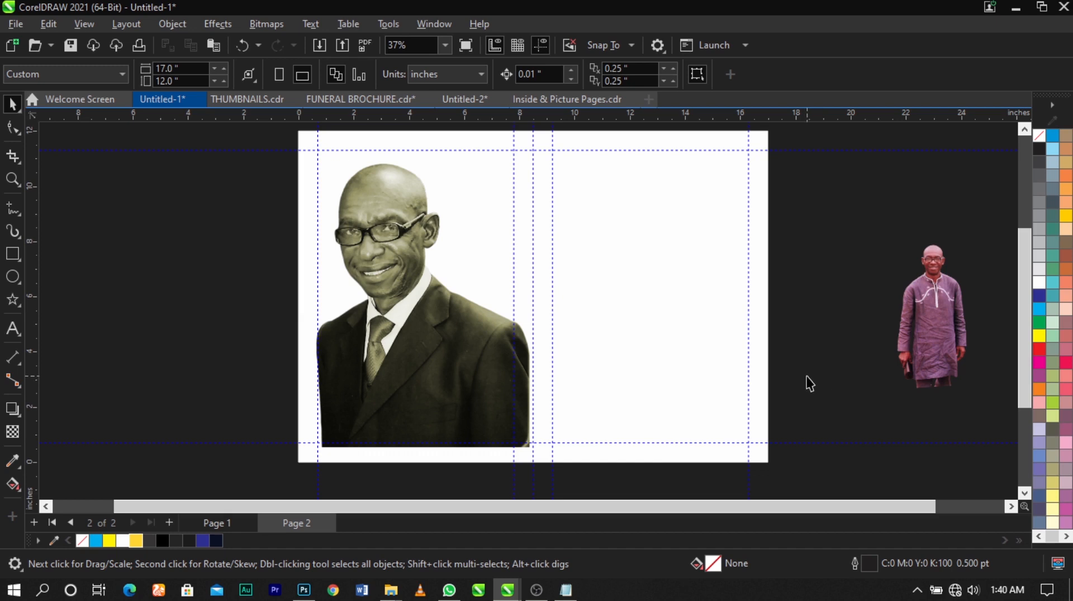
- Edit the left PowerClip's contents, shrinking the portrait and placing it in the frame's lower-right corner, partly past its edges
{"action": "left_click", "coordinate": [427, 323]}
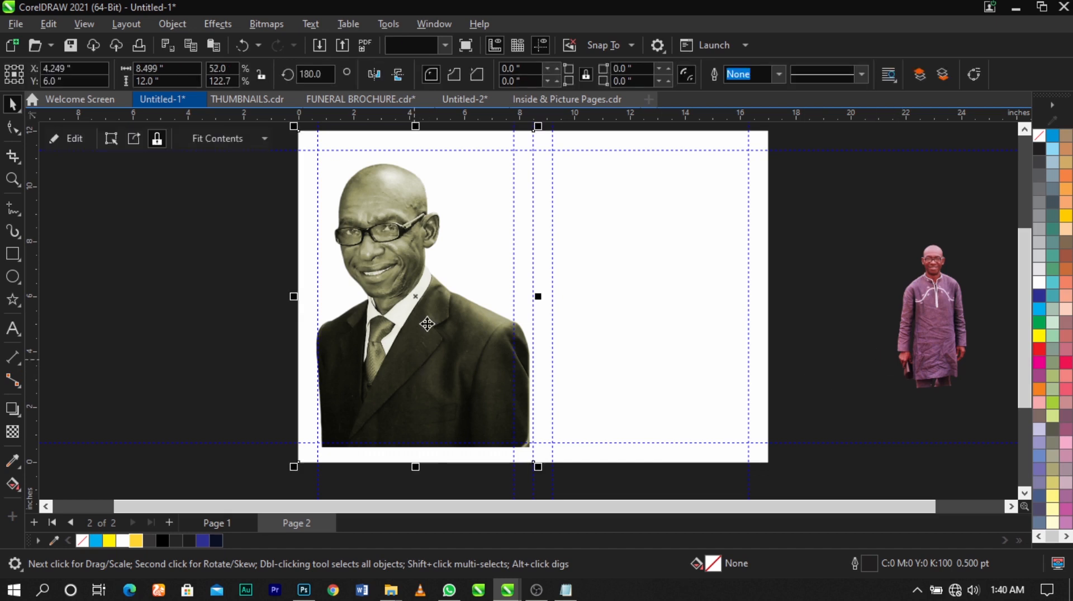
{"action": "right_click", "coordinate": [427, 323]}
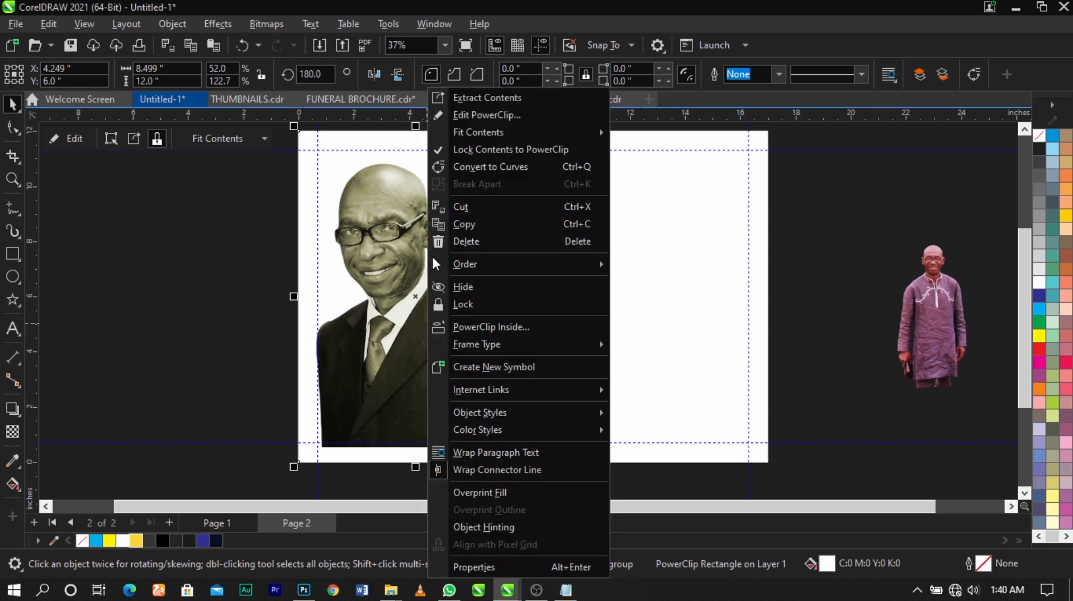
{"action": "left_click", "coordinate": [464, 118]}
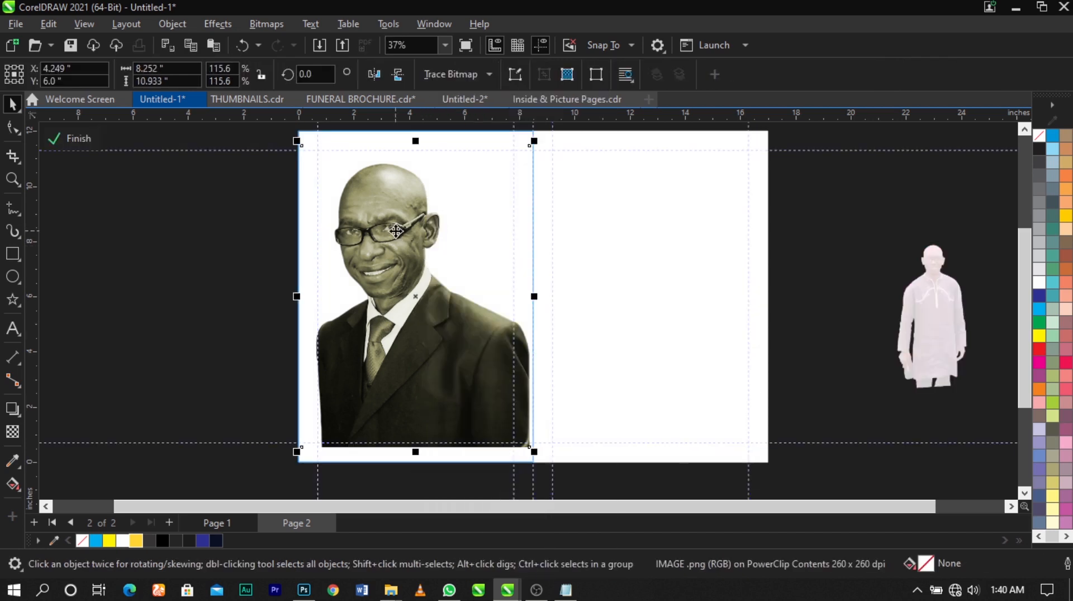
{"action": "left_click_drag", "start_coordinate": [427, 251], "coordinate": [413, 253]}
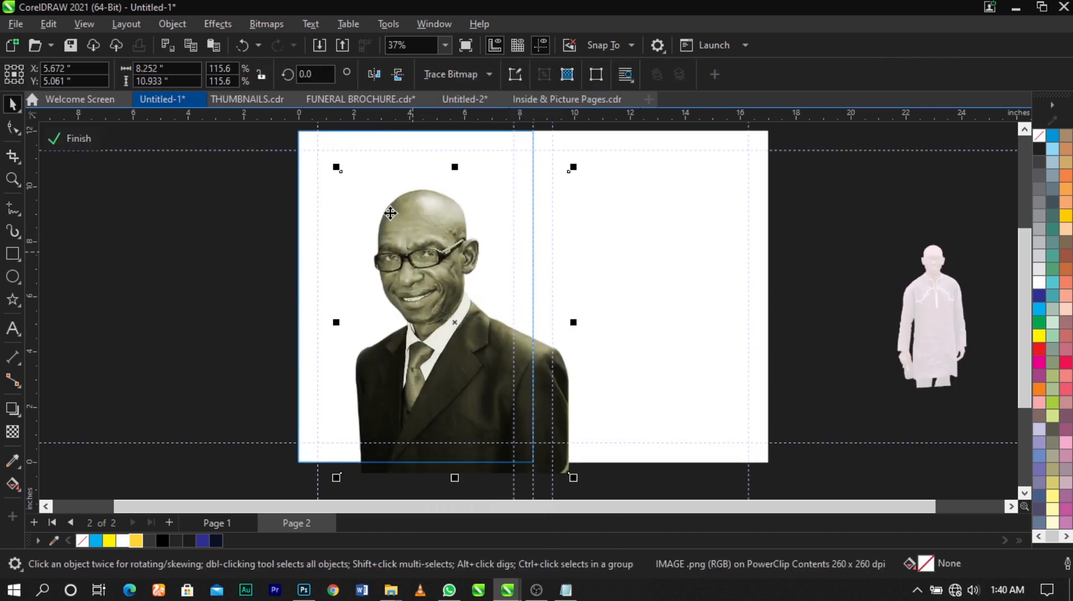
{"action": "left_click_drag", "start_coordinate": [335, 167], "coordinate": [382, 228]}
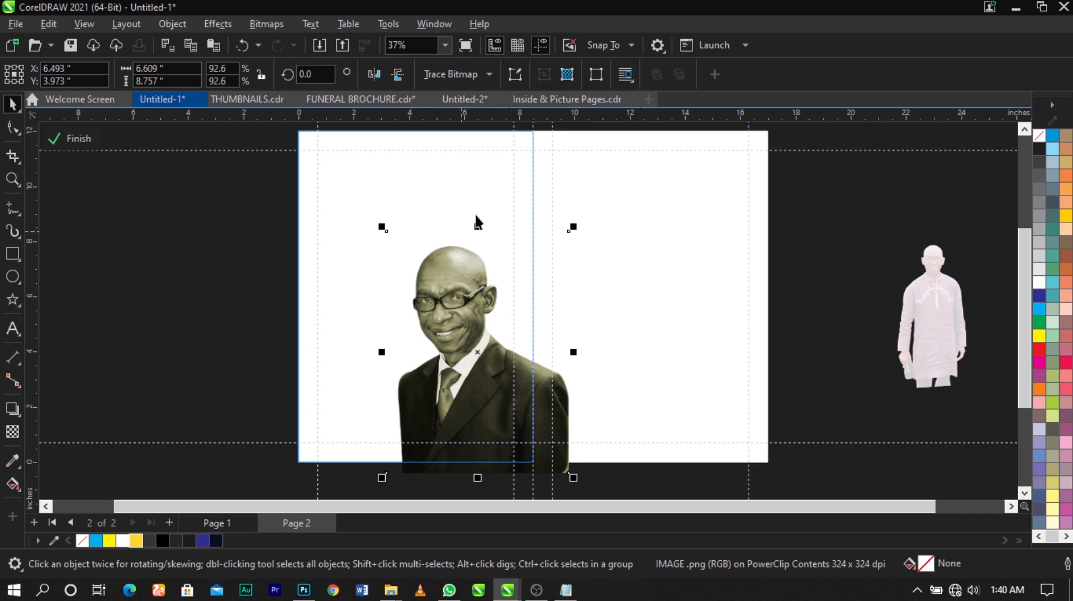
{"action": "left_click_drag", "start_coordinate": [571, 228], "coordinate": [599, 208]}
{"action": "left_click_drag", "start_coordinate": [458, 305], "coordinate": [470, 300]}
{"action": "left_click", "coordinate": [470, 300]}
{"action": "left_click", "coordinate": [238, 275], "text": "ctrl"}
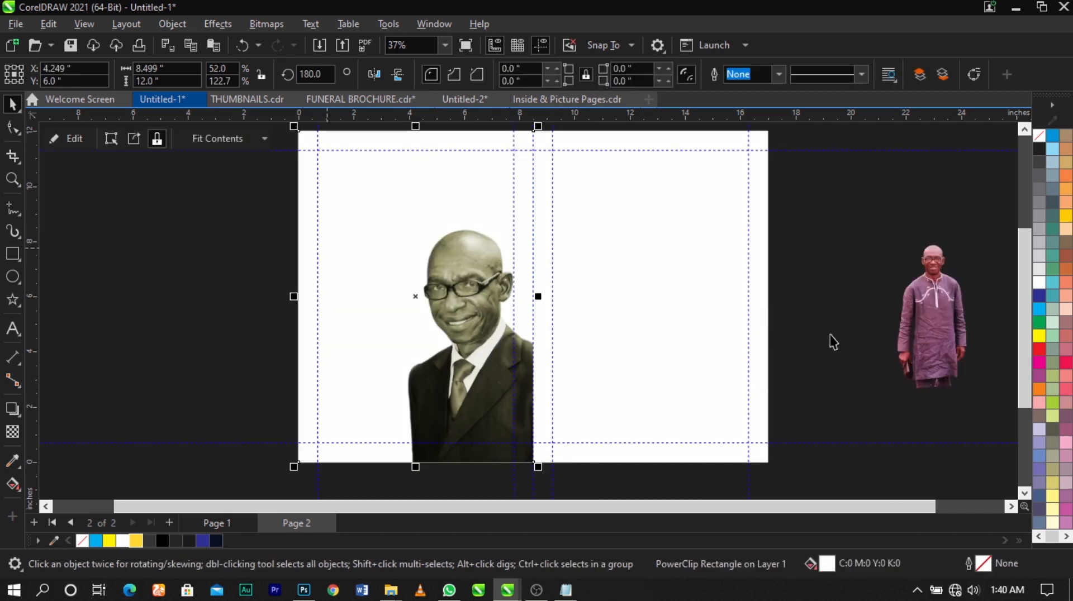
- Nudge the portrait slightly to the left within its PowerClip frame
{"action": "left_click", "coordinate": [479, 326], "text": "ctrl"}
{"action": "left_click", "coordinate": [814, 326], "text": "ctrl"}
{"action": "left_click", "coordinate": [816, 323]}
- Fill the left half's PowerClip rectangle with the document palette's dark navy colour
{"action": "left_click", "coordinate": [378, 357]}
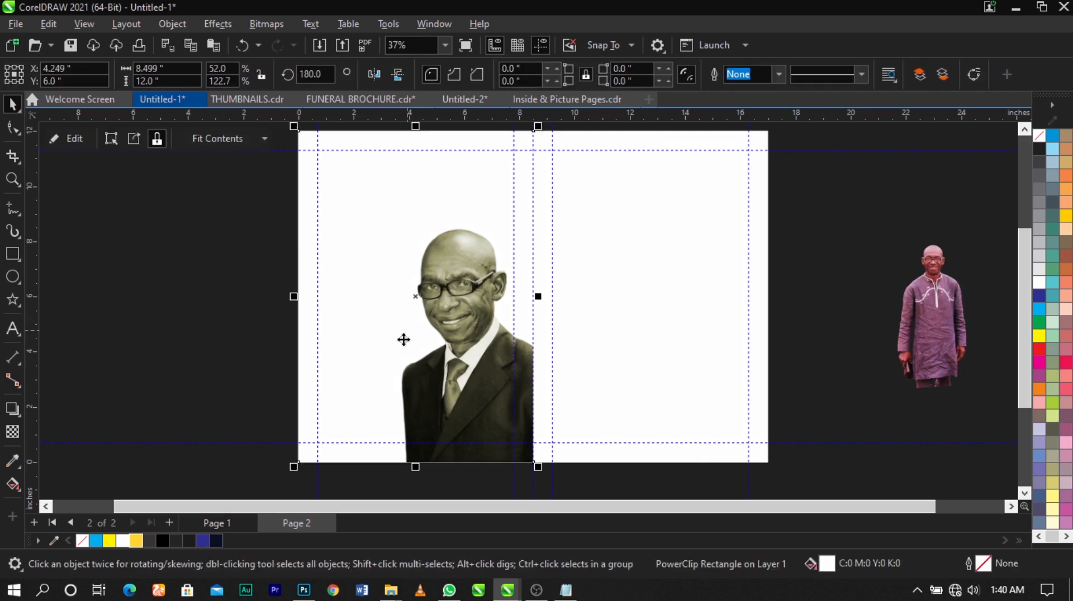
{"action": "left_click", "coordinate": [216, 540]}
{"action": "left_click", "coordinate": [193, 346]}
{"action": "left_click", "coordinate": [428, 376]}
{"action": "left_click", "coordinate": [781, 335]}
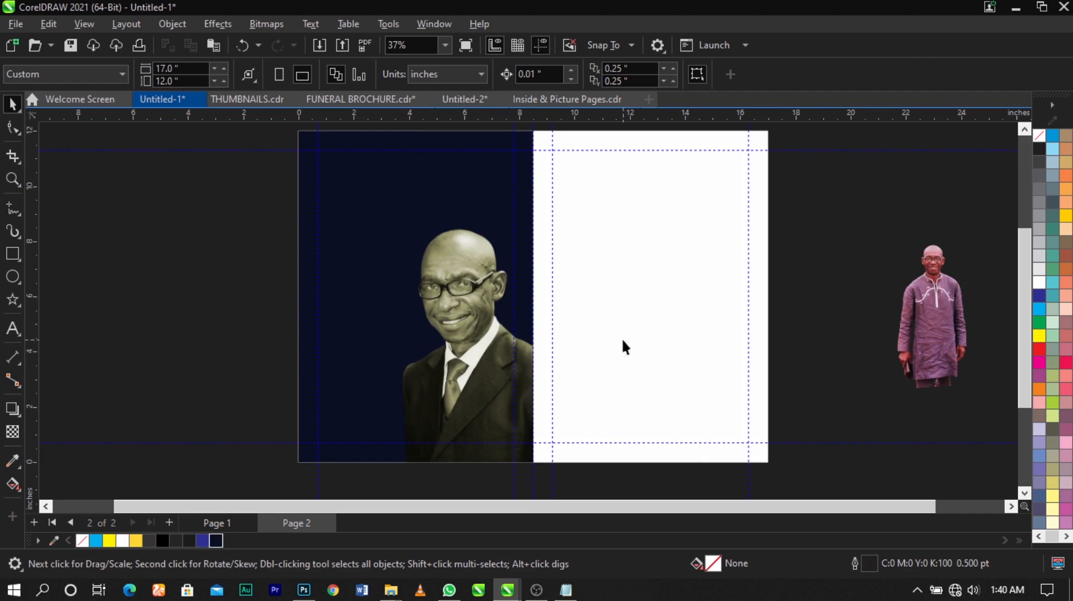
- Examine the lower part of the page 1 cover photo and compare it with the navy panel on page 2
{"action": "key", "text": "Page_Up"}
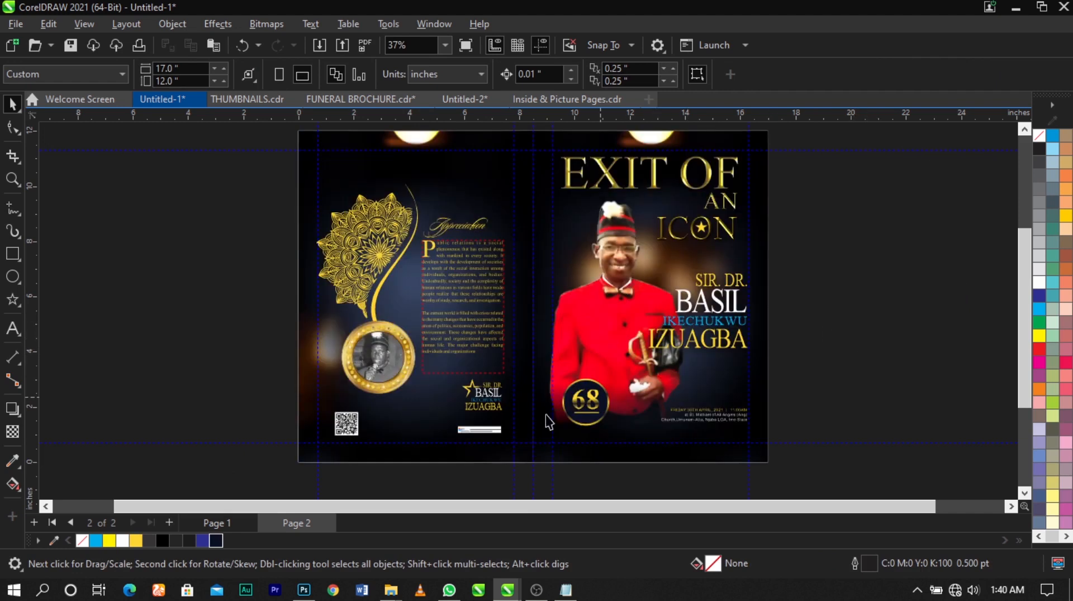
{"action": "scroll", "coordinate": [568, 408], "scroll_direction": "up", "scroll_amount": 2}
{"action": "scroll", "coordinate": [568, 408], "scroll_direction": "up", "scroll_amount": 1}
{"action": "left_click", "coordinate": [569, 403]}
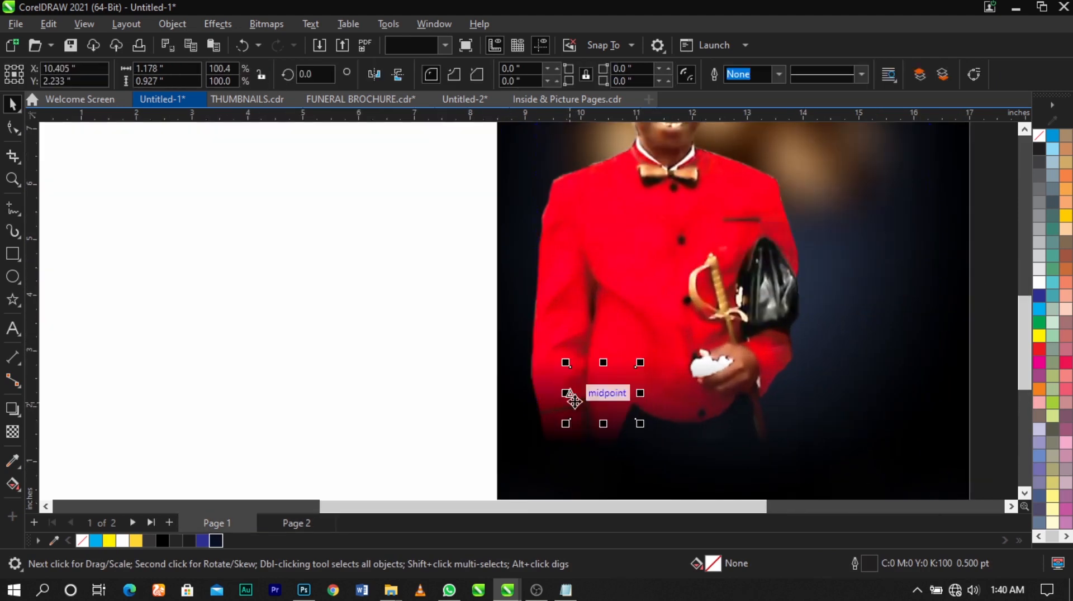
{"action": "scroll", "coordinate": [595, 386], "scroll_direction": "down", "scroll_amount": 2}
{"action": "key", "text": "Page_Down"}
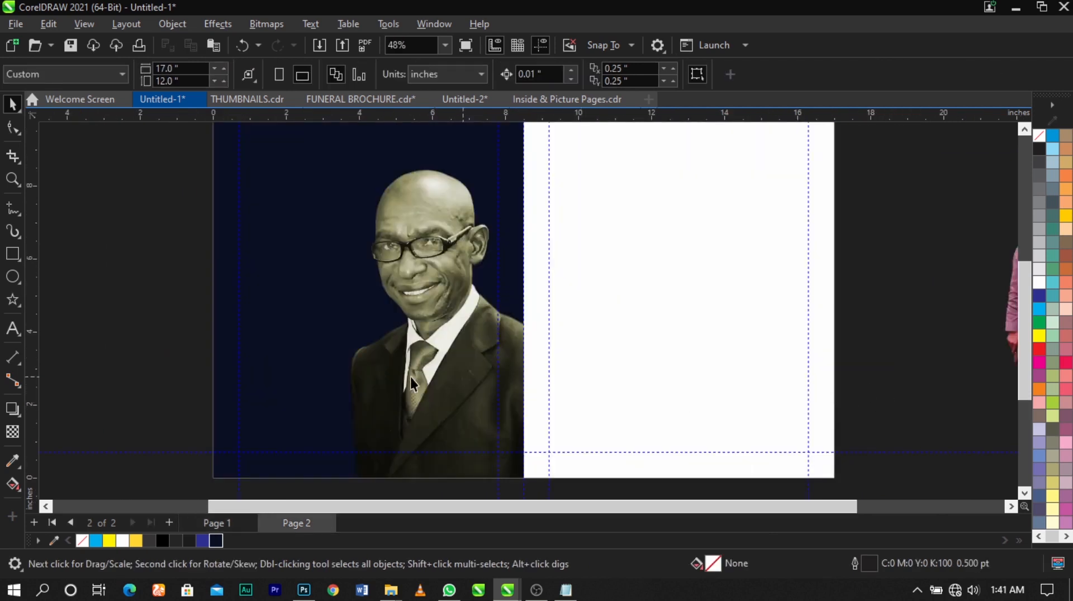
{"action": "left_click", "coordinate": [467, 375]}
{"action": "scroll", "coordinate": [378, 342], "scroll_direction": "down", "scroll_amount": 2}
{"action": "key", "text": "z"}
{"action": "left_click_drag", "start_coordinate": [288, 139], "coordinate": [721, 489]}
{"action": "key", "text": "space"}
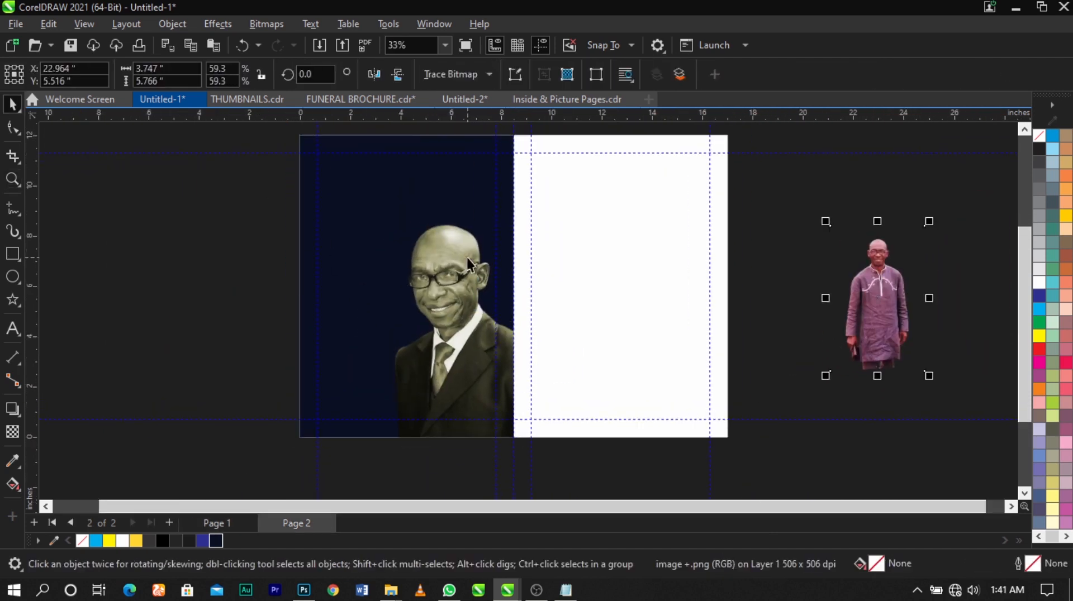
{"action": "scroll", "coordinate": [467, 257], "scroll_direction": "up", "scroll_amount": 1}
{"action": "left_click", "coordinate": [624, 355]}
{"action": "scroll", "coordinate": [622, 355], "scroll_direction": "down", "scroll_amount": 1}
{"action": "key", "text": "z"}
{"action": "left_click_drag", "start_coordinate": [292, 125], "coordinate": [790, 460]}
{"action": "key", "text": "space"}
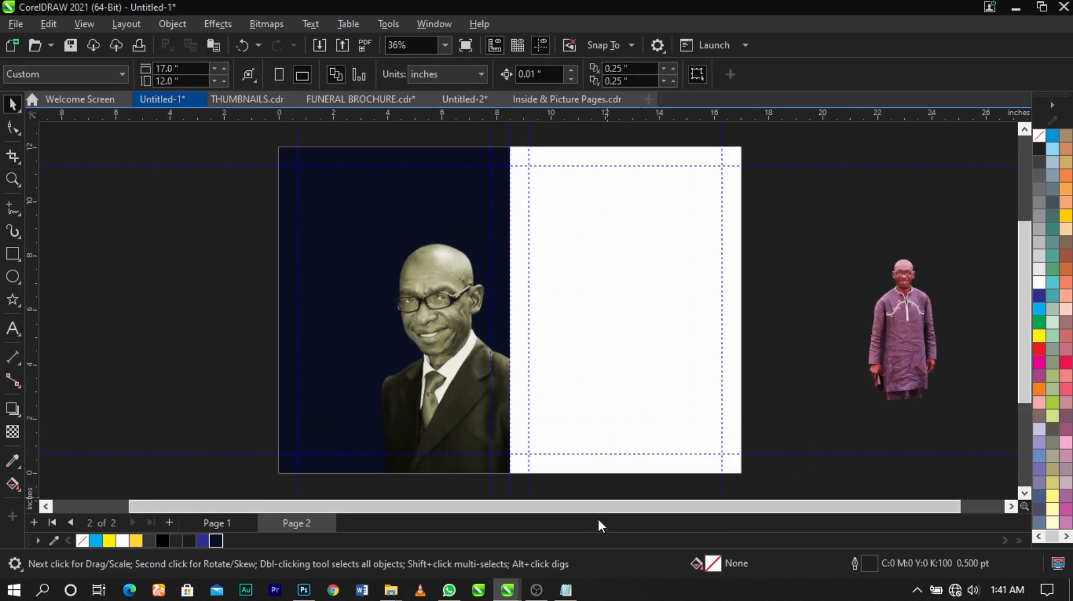
- Switch to Notepad and copy the two-line profile heading with the deceased's name and years from the text file
{"action": "left_click", "coordinate": [565, 590]}
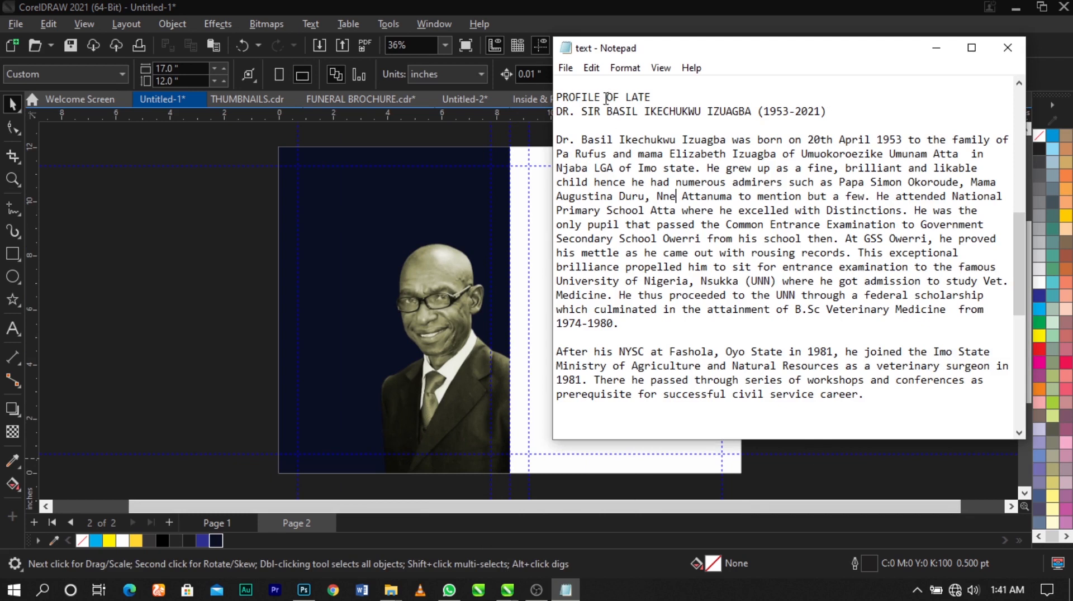
{"action": "left_click_drag", "start_coordinate": [556, 96], "coordinate": [848, 108]}
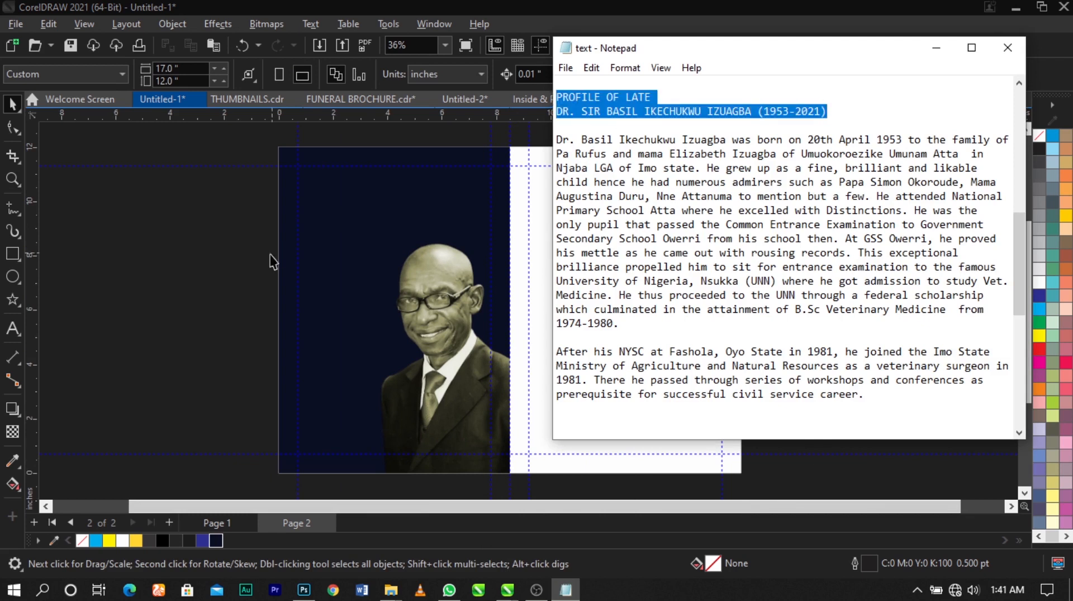
{"action": "left_click", "coordinate": [236, 250]}
- Paste the profile heading as artistic text above the portrait on page 2, shift it left and colour it white
{"action": "left_click", "coordinate": [13, 334]}
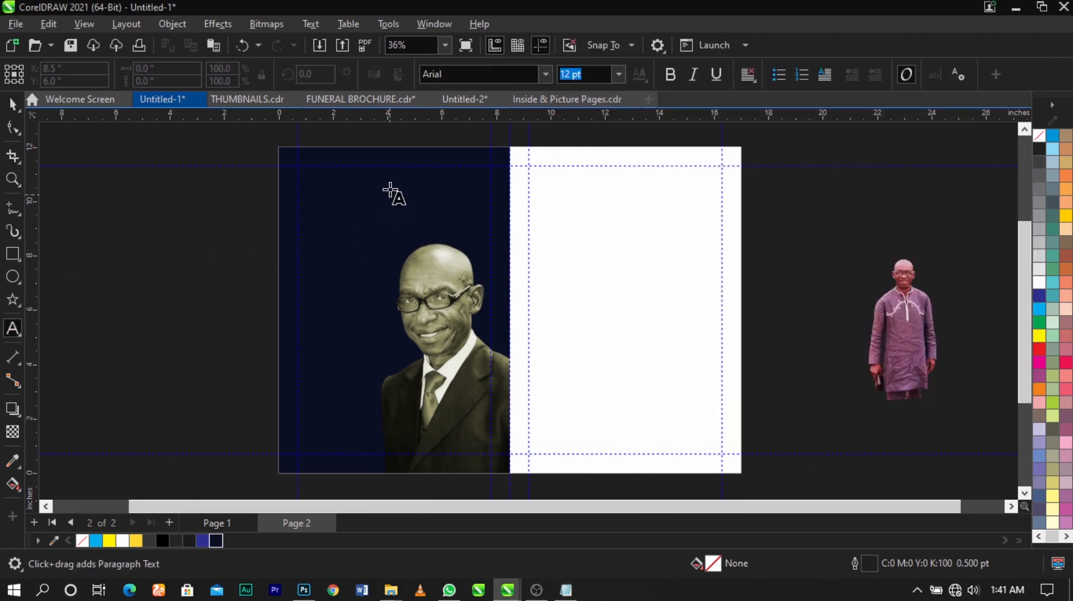
{"action": "left_click", "coordinate": [390, 186]}
{"action": "key", "text": "ctrl+v"}
{"action": "key", "text": "ctrl+space"}
{"action": "left_click_drag", "start_coordinate": [444, 197], "coordinate": [376, 206]}
{"action": "left_click", "coordinate": [1038, 282]}
{"action": "key", "text": "F2"}
{"action": "left_click_drag", "start_coordinate": [233, 150], "coordinate": [590, 496]}
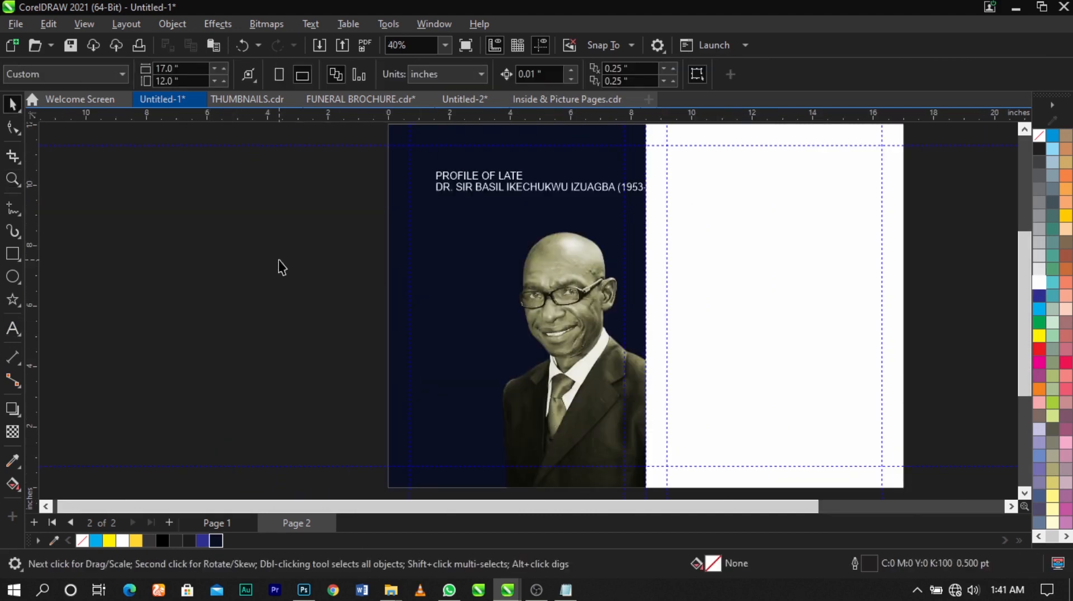
{"action": "scroll", "coordinate": [279, 259], "scroll_direction": "down", "scroll_amount": 1}
{"action": "scroll", "coordinate": [541, 357], "scroll_direction": "up", "scroll_amount": 1}
- Open the back cover's background PowerClip on page 1, copy its blurred candlelight bitmap and leave the frame
{"action": "key", "text": "Page_Up"}
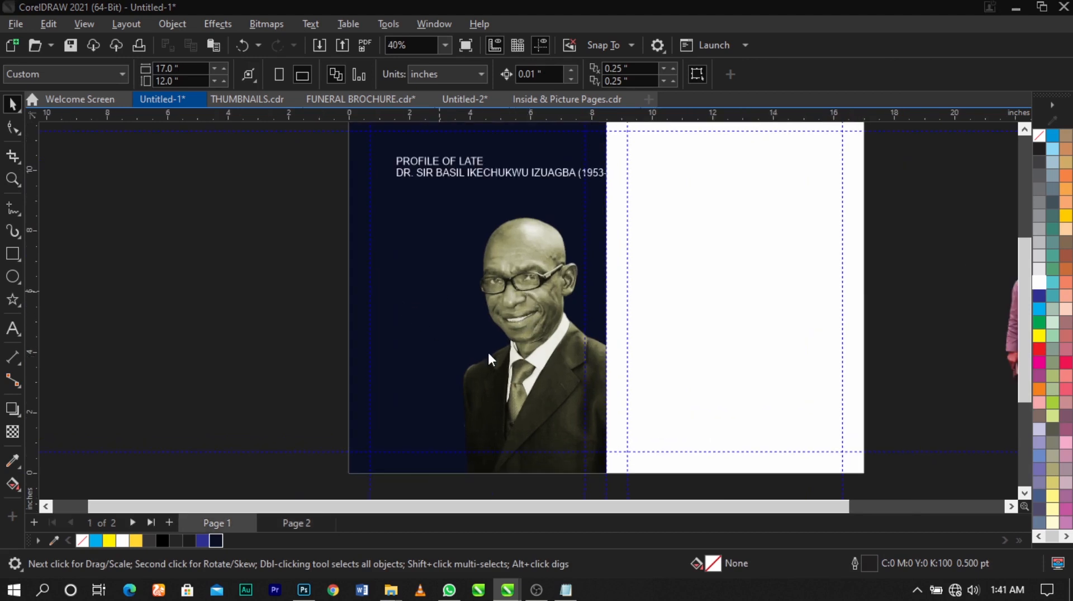
{"action": "key", "text": "Page_Up"}
{"action": "left_click", "coordinate": [610, 412]}
{"action": "key", "text": "Page_Up"}
{"action": "left_click", "coordinate": [652, 413]}
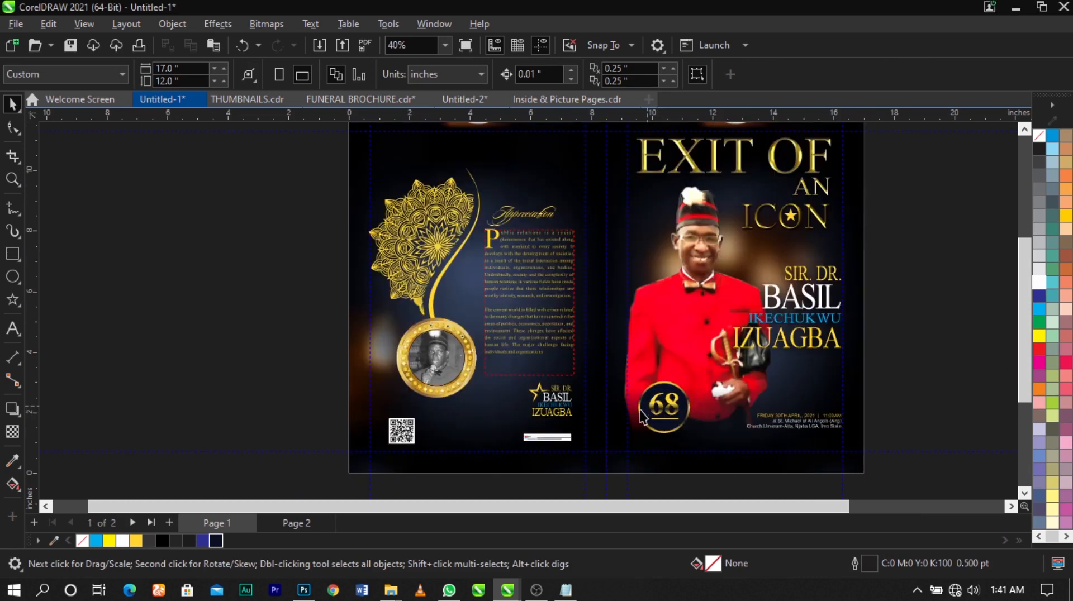
{"action": "double_click", "coordinate": [357, 376]}
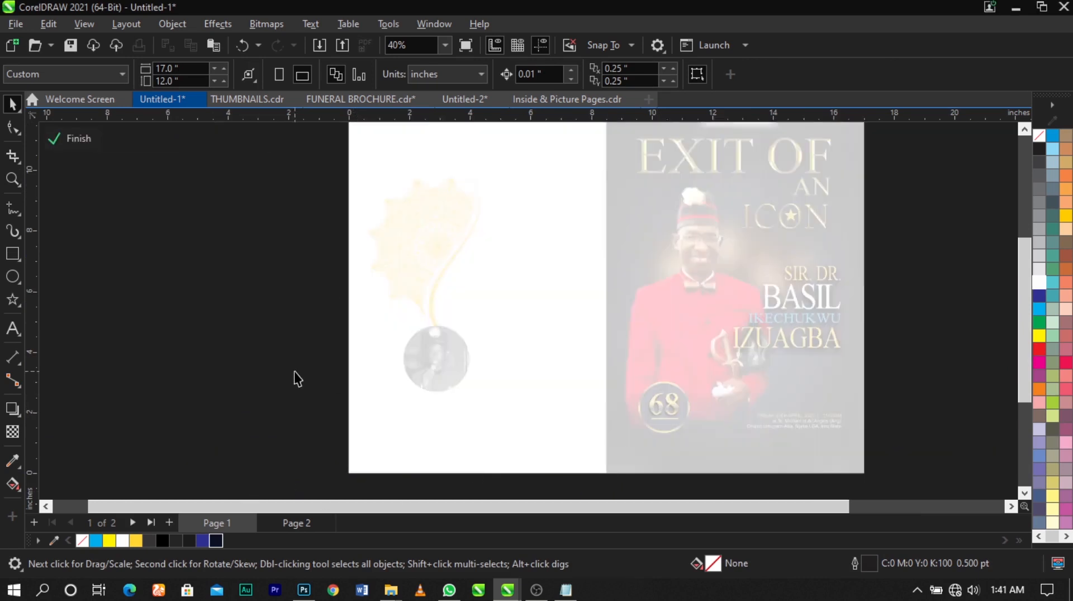
{"action": "left_click", "coordinate": [294, 371]}
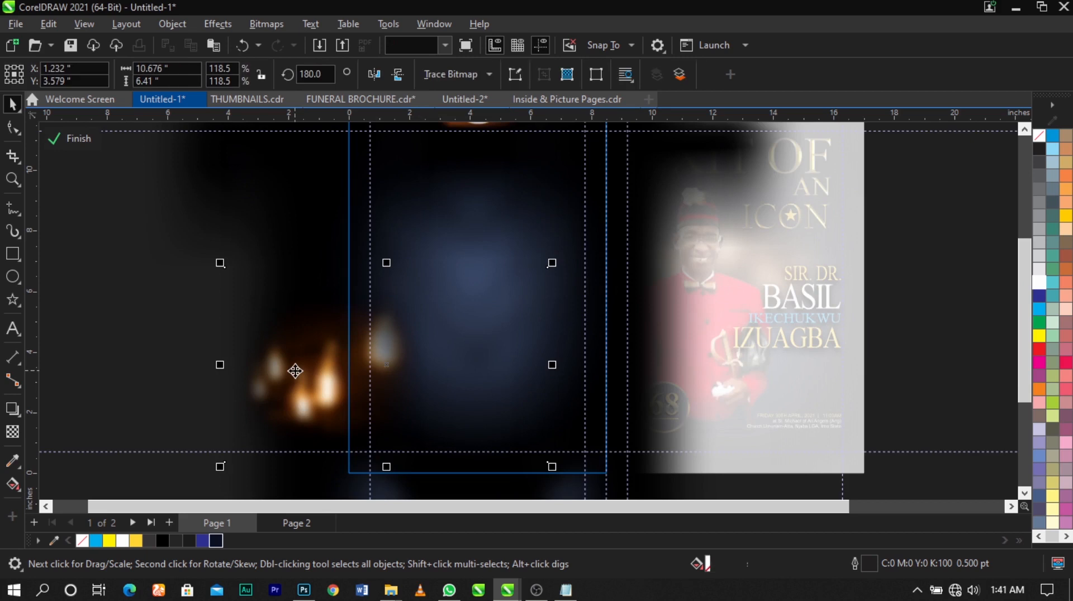
{"action": "left_click", "coordinate": [90, 358]}
- Open the navy panel's PowerClip on page 2 and paste the blurred candlelight bitmap into it
{"action": "key", "text": "Page_Down"}
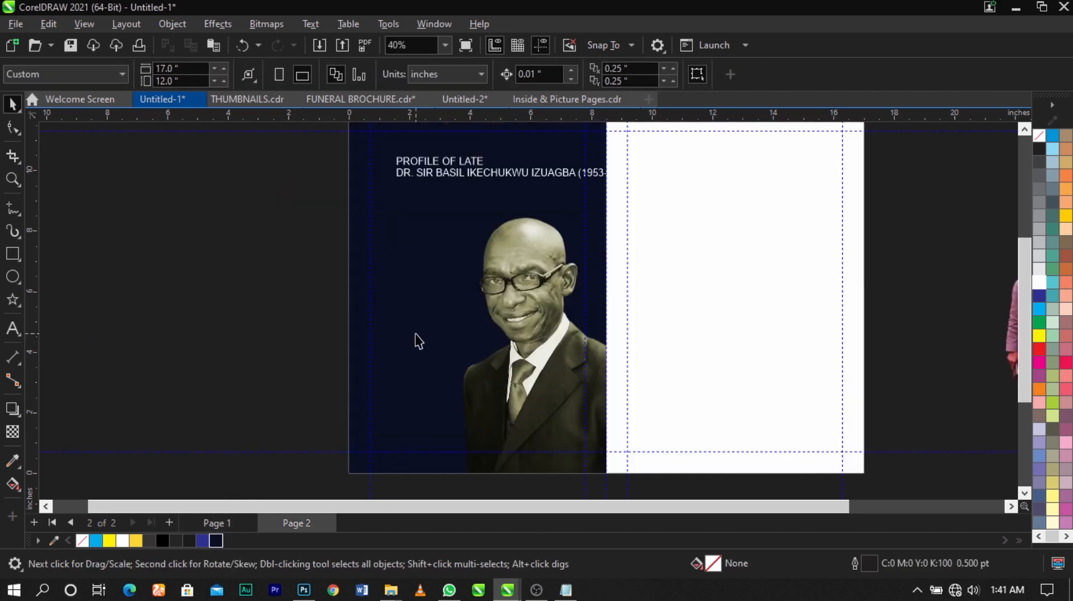
{"action": "left_click", "coordinate": [413, 335]}
{"action": "double_click", "coordinate": [412, 336]}
{"action": "left_click", "coordinate": [314, 364]}
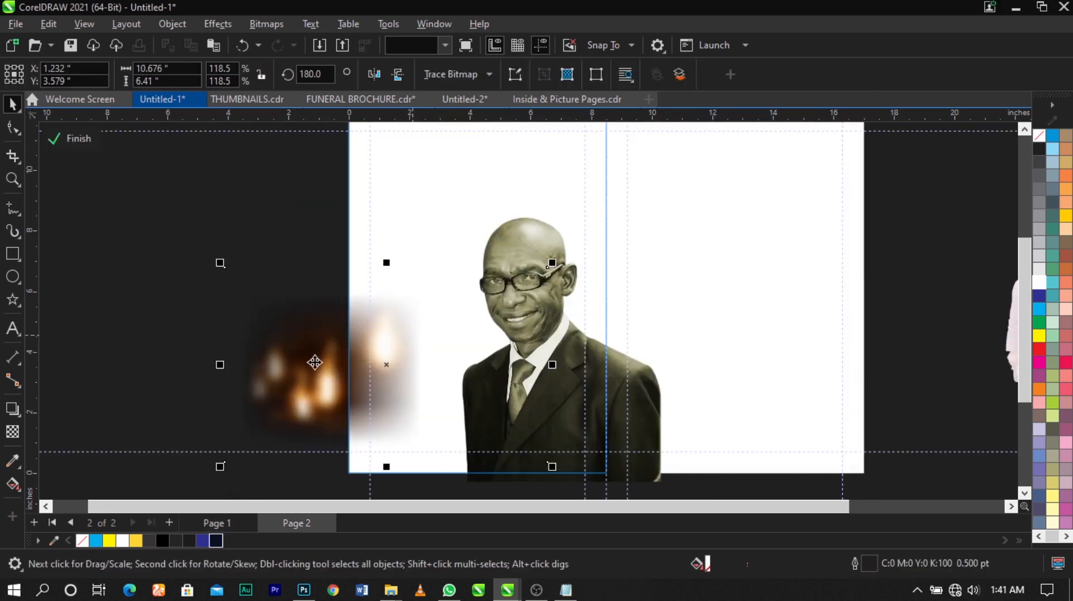
- Fine-tune the candlelight bitmap's size and position at the navy panel's lower outer edge and leave the PowerClip
{"action": "left_click_drag", "start_coordinate": [282, 373], "coordinate": [288, 378]}
{"action": "left_click_drag", "start_coordinate": [549, 270], "coordinate": [558, 267]}
{"action": "left_click", "coordinate": [143, 350], "text": "ctrl"}
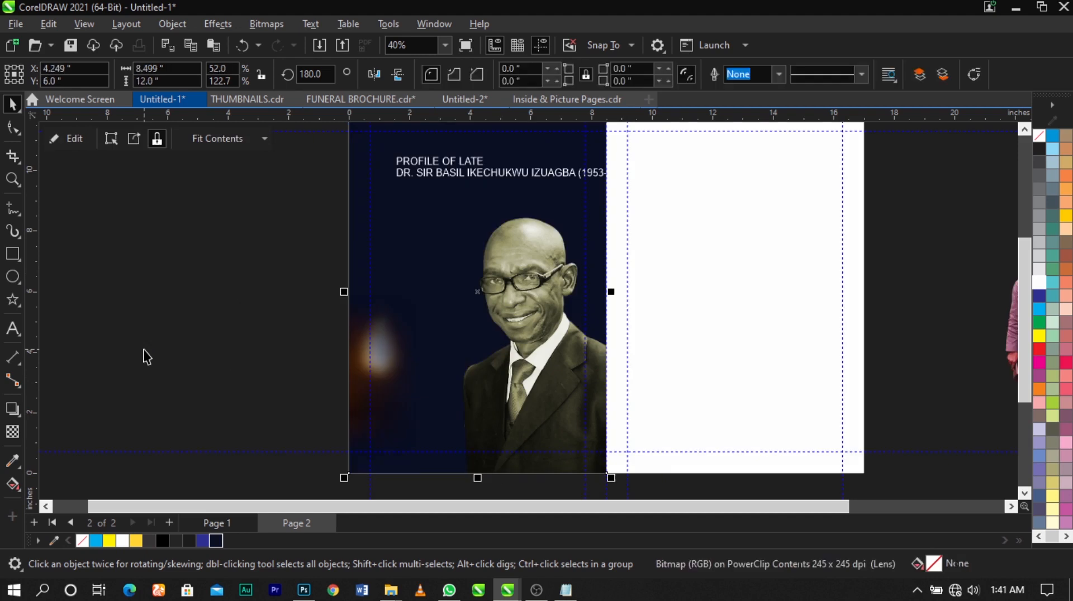
{"action": "left_click", "coordinate": [143, 350]}
{"action": "scroll", "coordinate": [402, 292], "scroll_direction": "down", "scroll_amount": 2}
- Draw a paragraph text frame about 3.45 by 7.8 inches beside the portrait, below the profile heading
{"action": "key", "text": "z"}
{"action": "left_click_drag", "start_coordinate": [347, 443], "coordinate": [649, 160]}
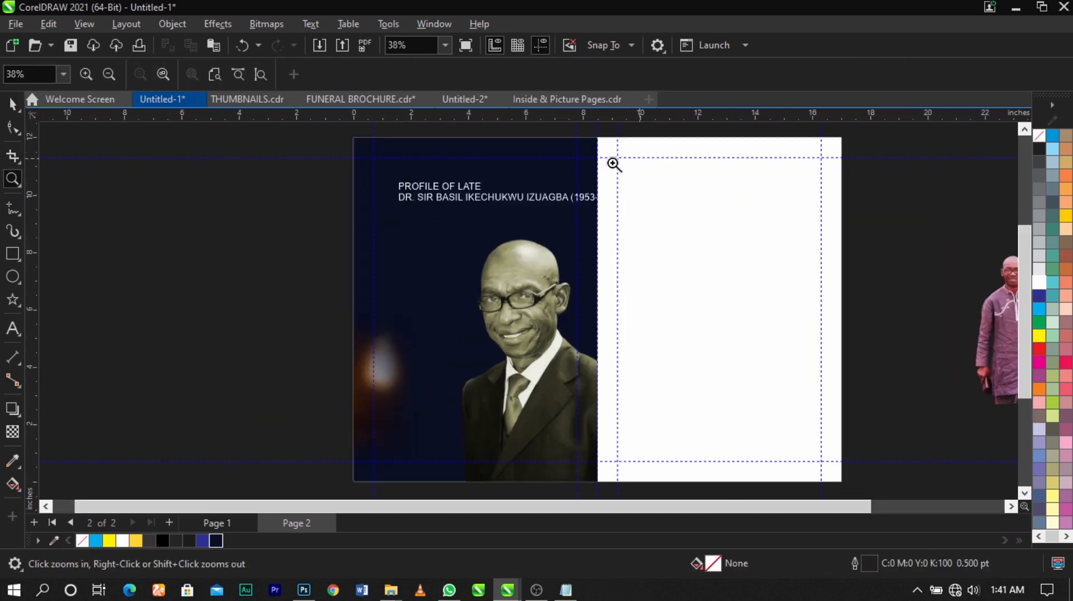
{"action": "left_click", "coordinate": [13, 329]}
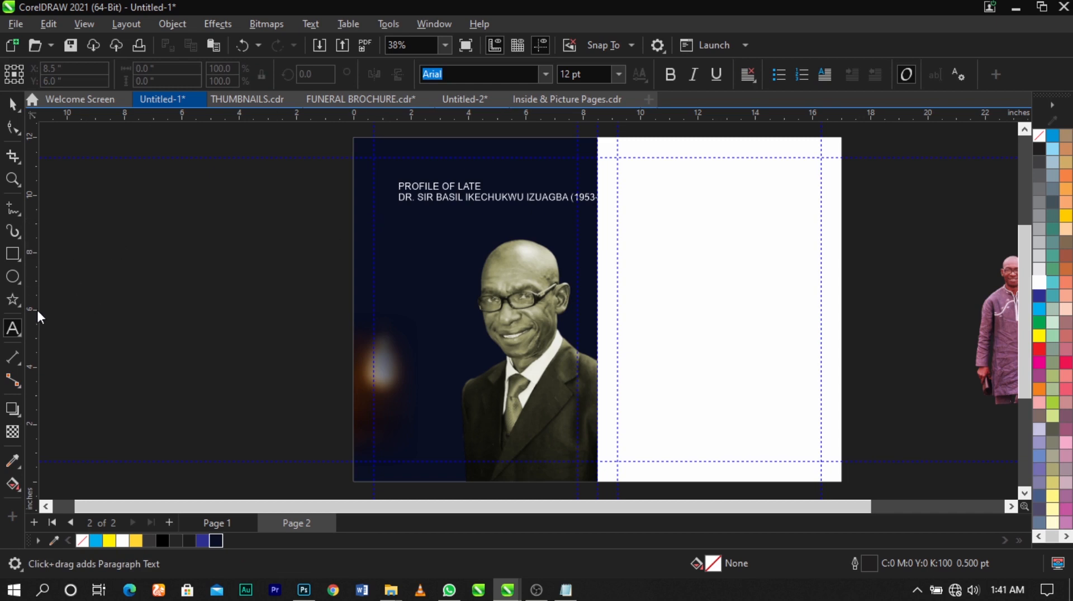
{"action": "left_click_drag", "start_coordinate": [377, 221], "coordinate": [478, 444]}
{"action": "key", "text": "ctrl+space"}
{"action": "scroll", "coordinate": [436, 246], "scroll_direction": "up", "scroll_amount": 1}
{"action": "left_click_drag", "start_coordinate": [437, 246], "coordinate": [436, 244]}
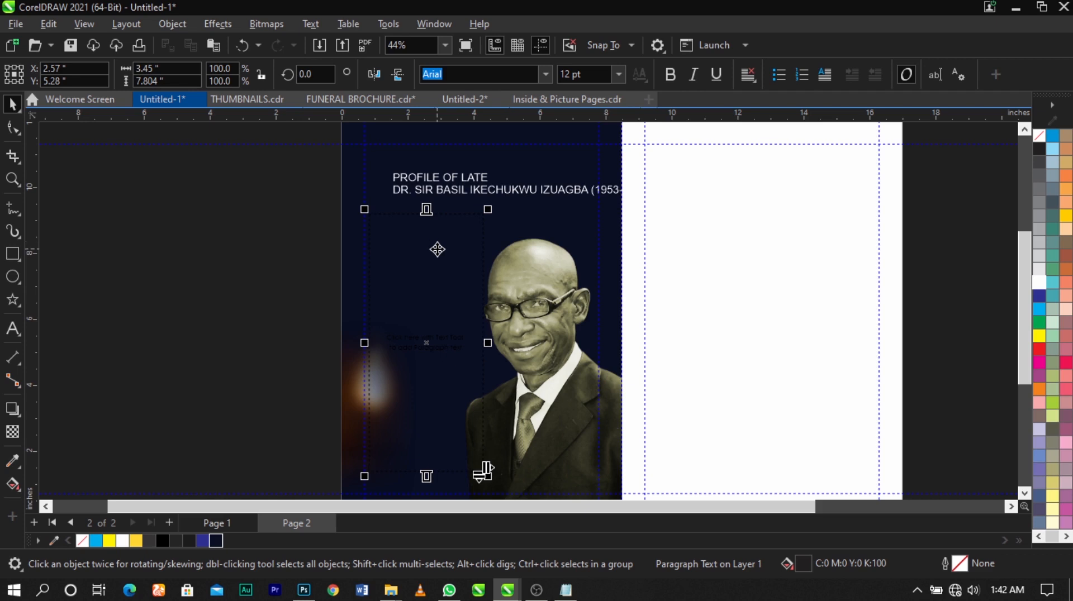
- Switch to Notepad, copy the two biography paragraphs, and paste them into the paragraph text frame in CorelDRAW
{"action": "left_click", "coordinate": [560, 593]}
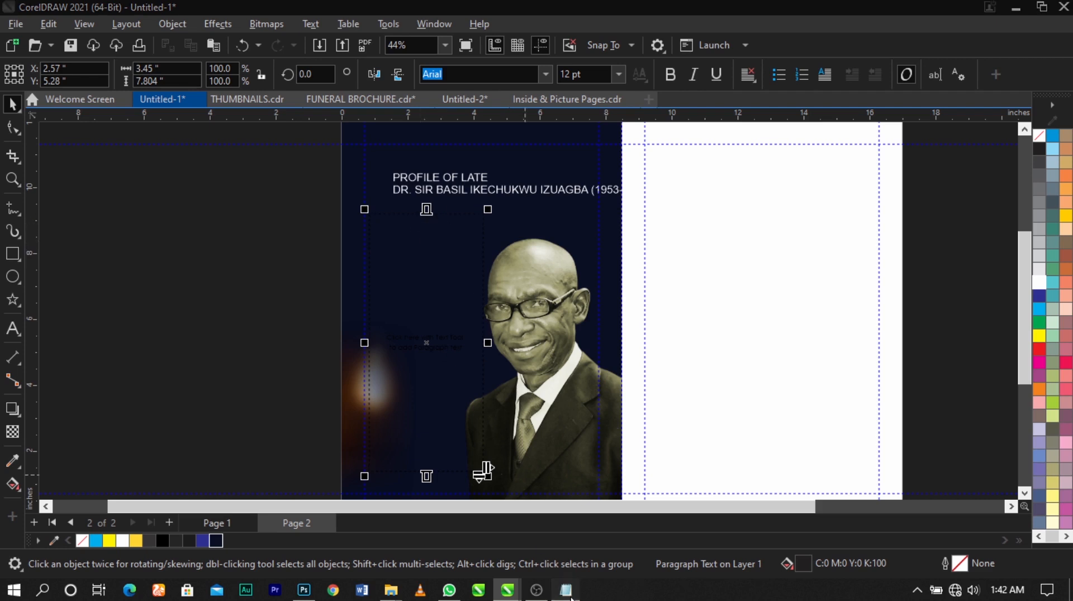
{"action": "left_click_drag", "start_coordinate": [560, 139], "coordinate": [913, 397]}
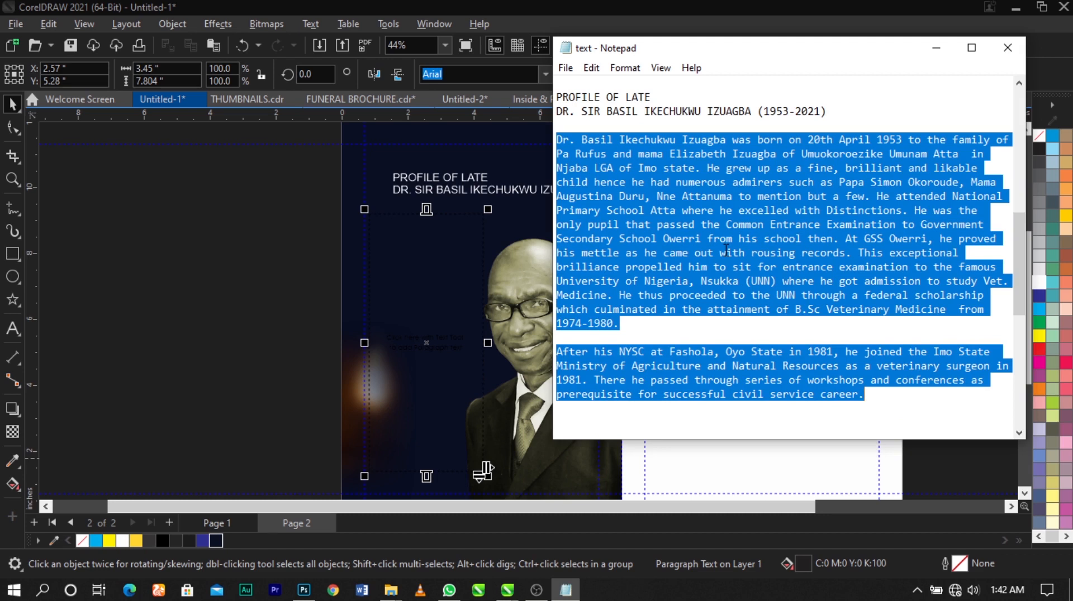
{"action": "double_click", "coordinate": [404, 273]}
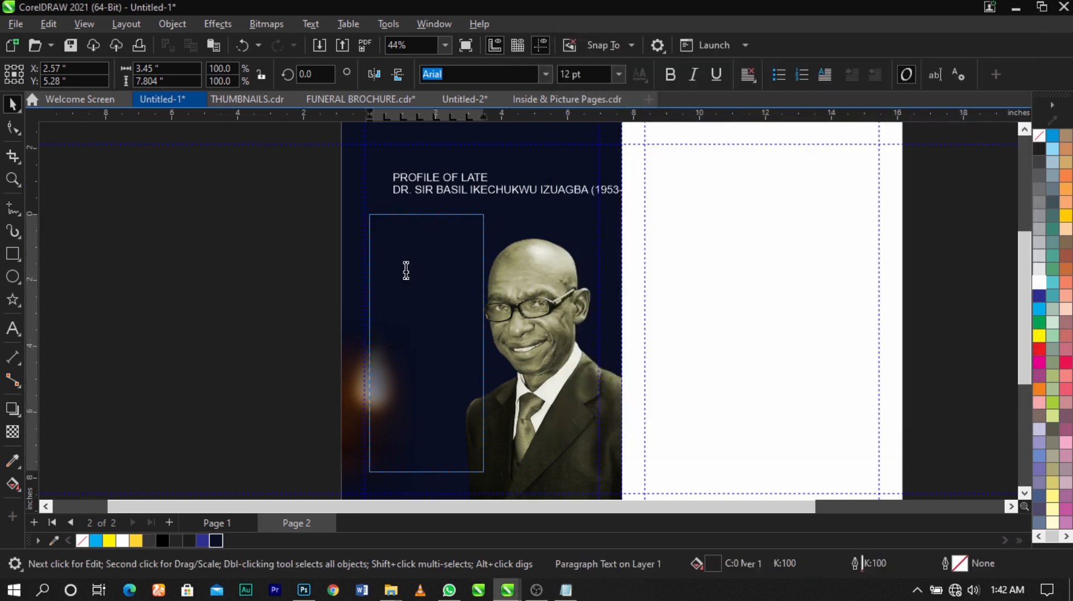
{"action": "key", "text": "ctrl+v"}
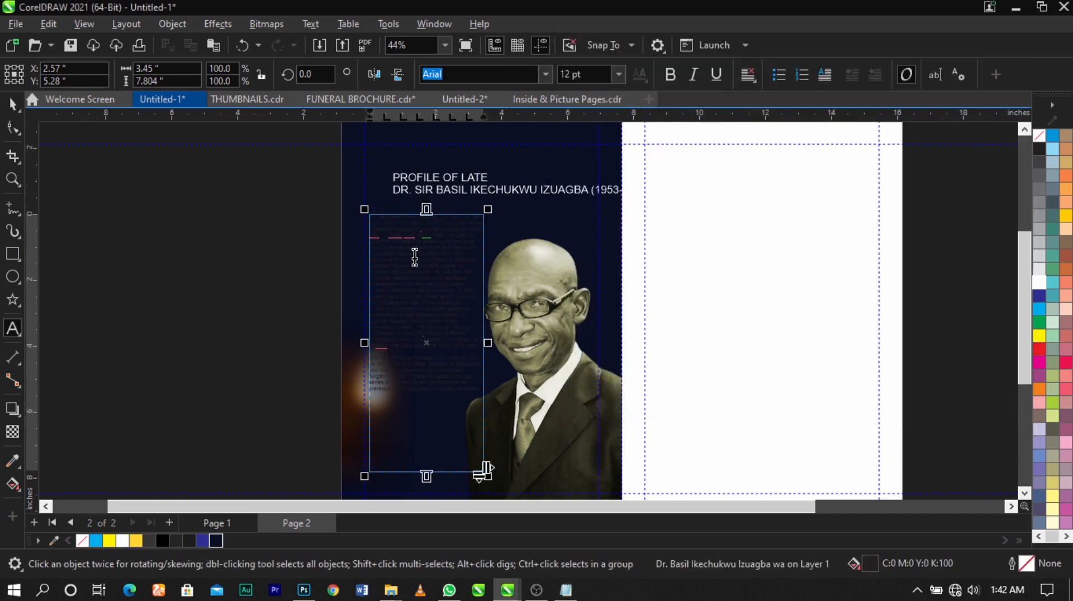
- Colour the biography text white
{"action": "scroll", "coordinate": [428, 368], "scroll_direction": "up", "scroll_amount": 1}
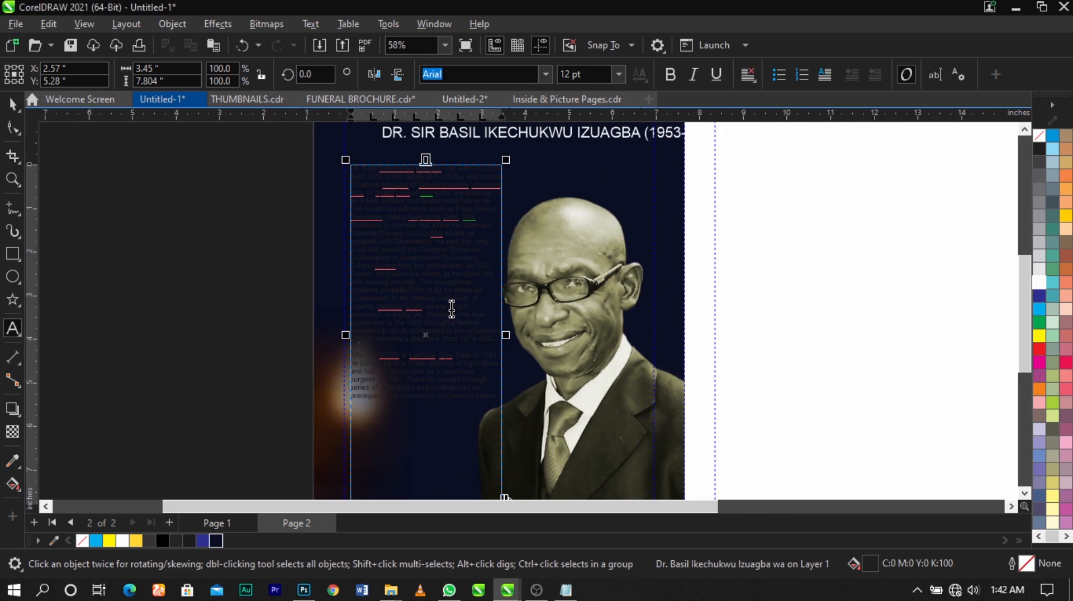
{"action": "left_click", "coordinate": [1037, 283]}
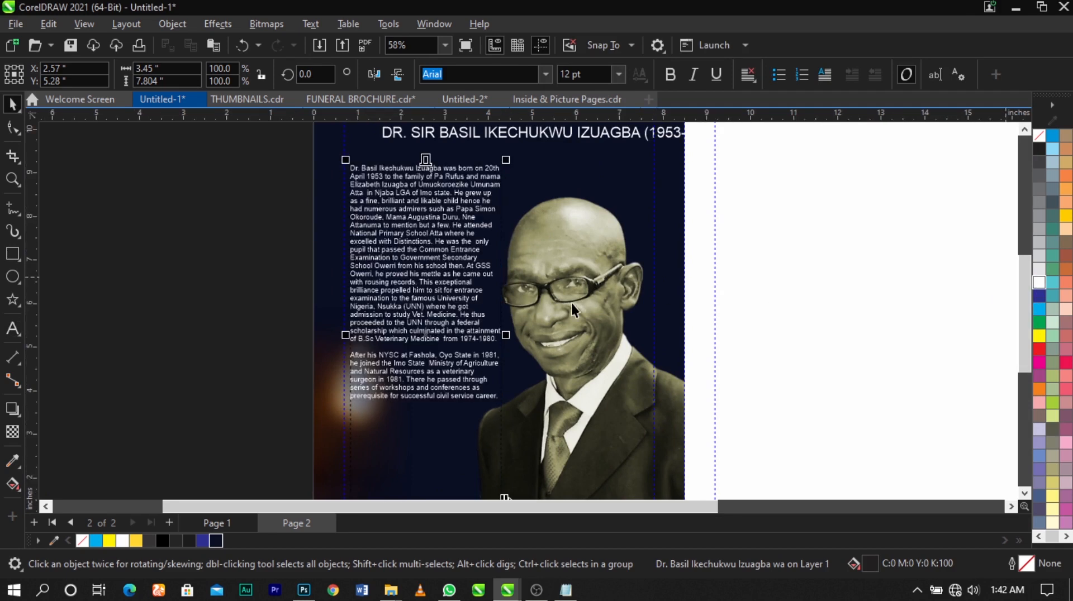
{"action": "left_click", "coordinate": [216, 306]}
{"action": "scroll", "coordinate": [479, 285], "scroll_direction": "up", "scroll_amount": 1}
{"action": "scroll", "coordinate": [479, 285], "scroll_direction": "up", "scroll_amount": 1}
{"action": "scroll", "coordinate": [408, 297], "scroll_direction": "down", "scroll_amount": 2}
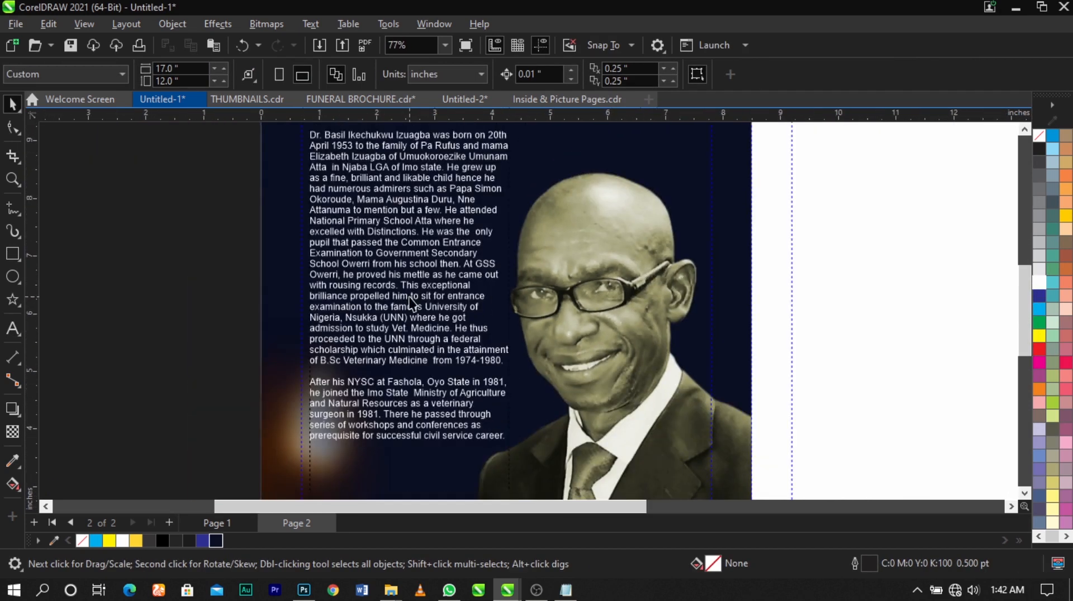
{"action": "scroll", "coordinate": [391, 288], "scroll_direction": "down", "scroll_amount": 1}
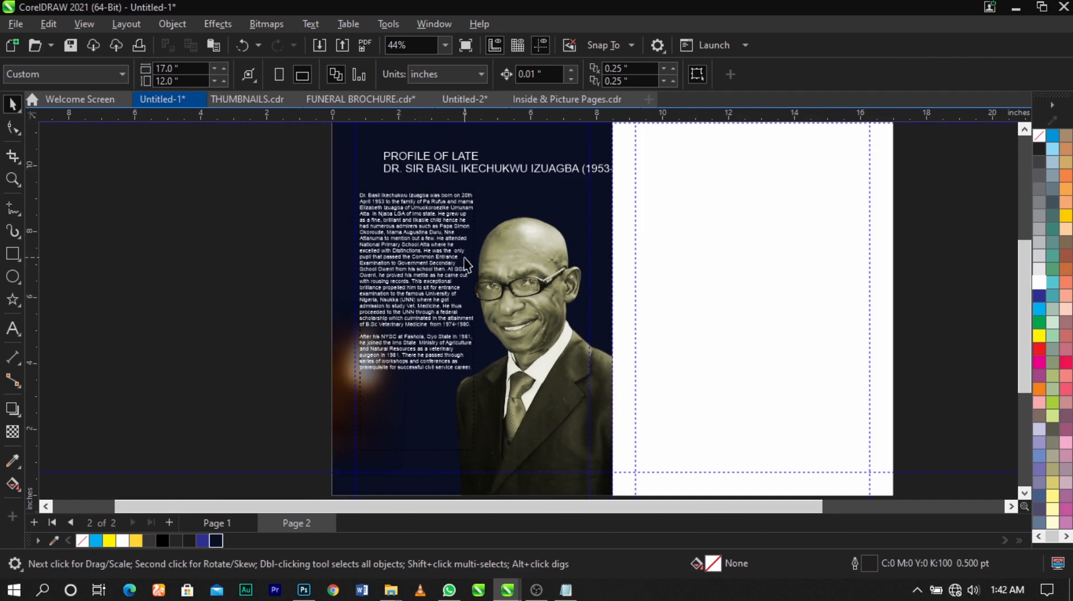
- Try full justification on the whole biography text and undo the change
{"action": "left_click", "coordinate": [463, 312]}
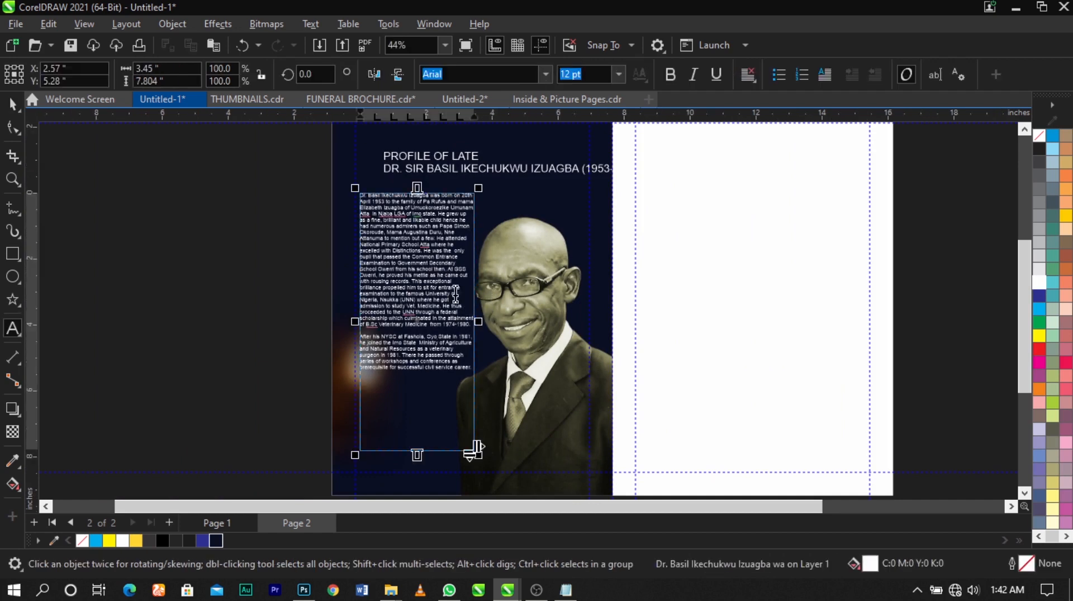
{"action": "left_click", "coordinate": [455, 274]}
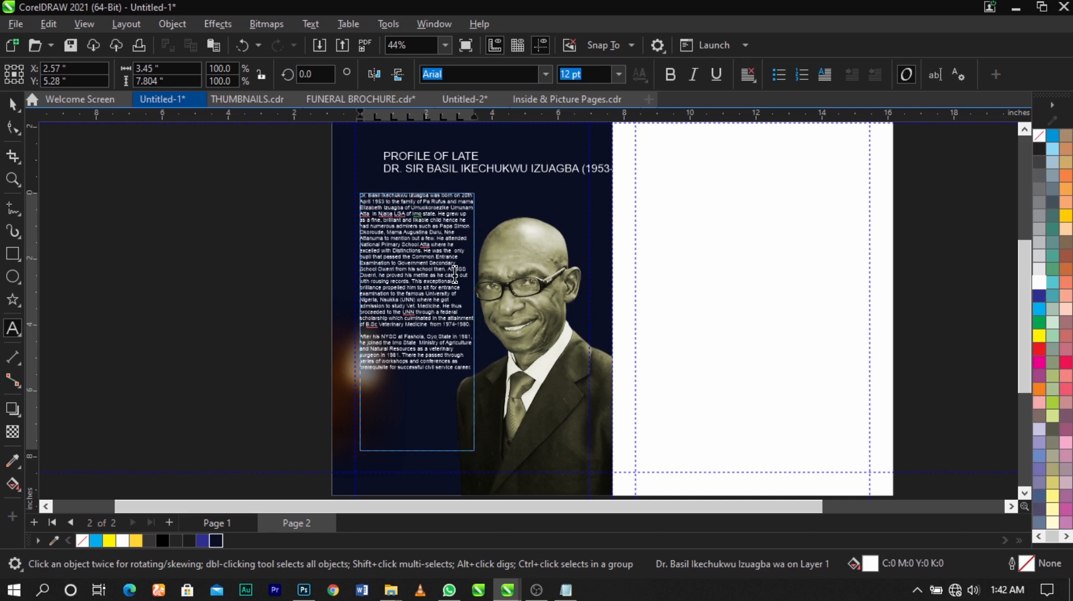
{"action": "key", "text": "ctrl+a"}
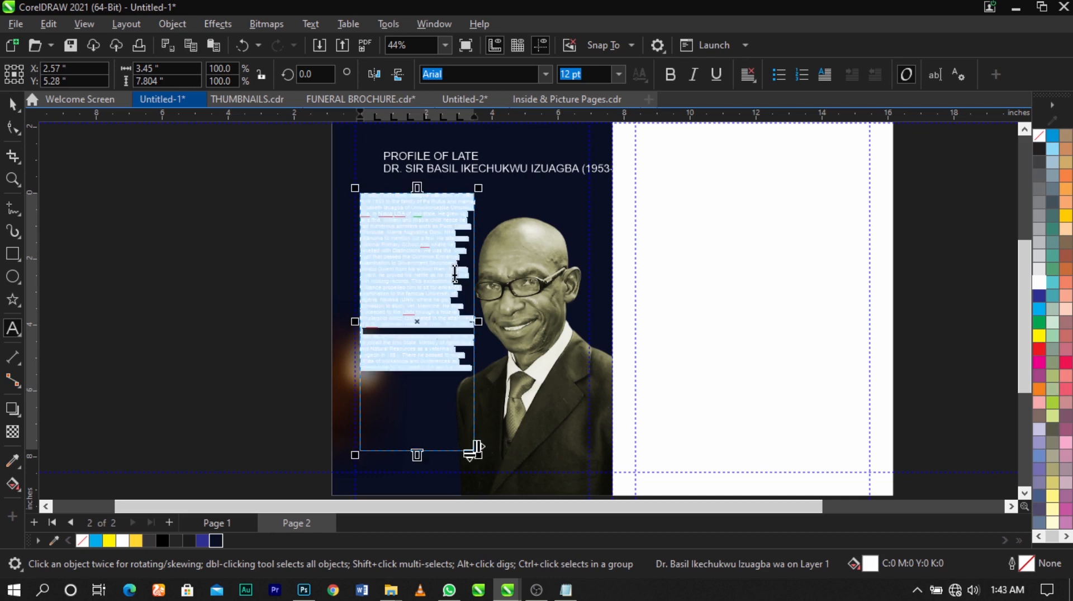
{"action": "key", "text": "ctrl+j"}
{"action": "key", "text": "ctrl+j"}
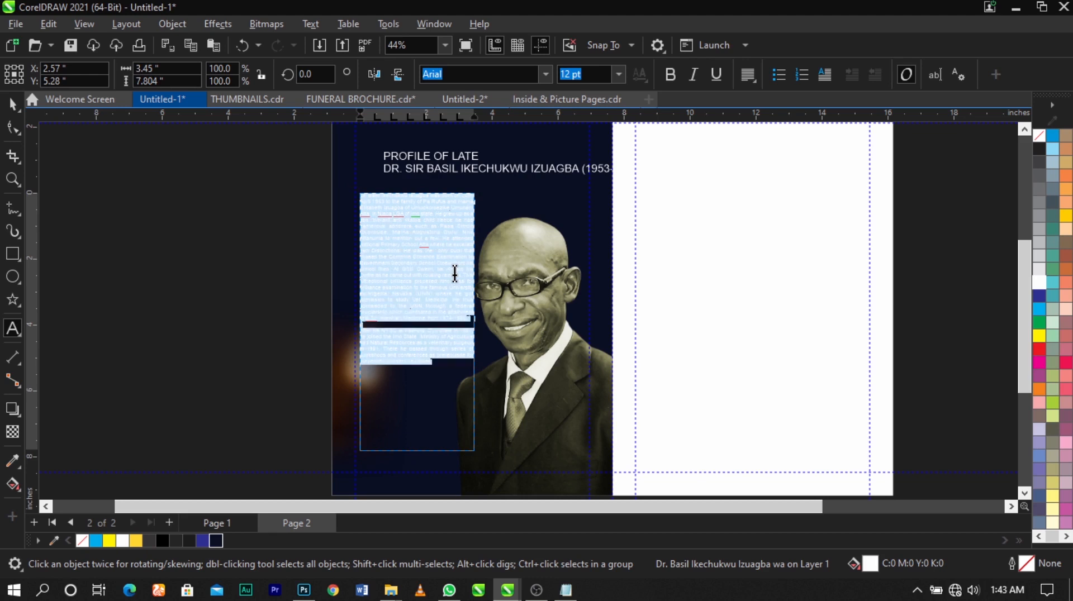
{"action": "key", "text": "ctrl+space"}
{"action": "left_click", "coordinate": [312, 286]}
{"action": "scroll", "coordinate": [407, 290], "scroll_direction": "up", "scroll_amount": 2}
{"action": "scroll", "coordinate": [462, 263], "scroll_direction": "down", "scroll_amount": 1}
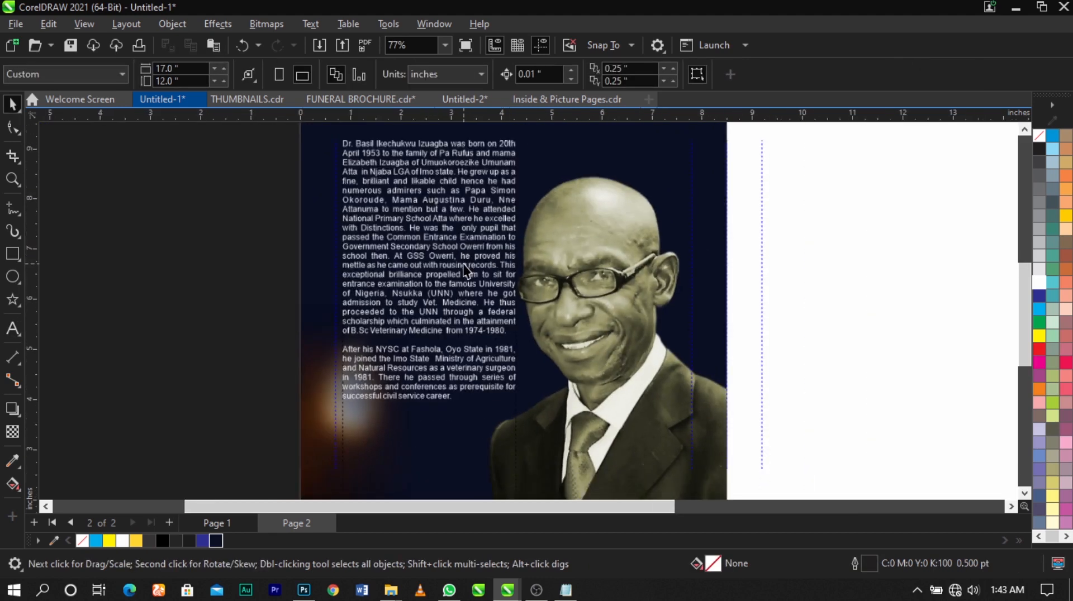
{"action": "key", "text": "ctrl+z"}
- Set the alignment of all the biography text to Full Justify and leave text editing
{"action": "double_click", "coordinate": [464, 255]}
{"action": "key", "text": "ctrl+a"}
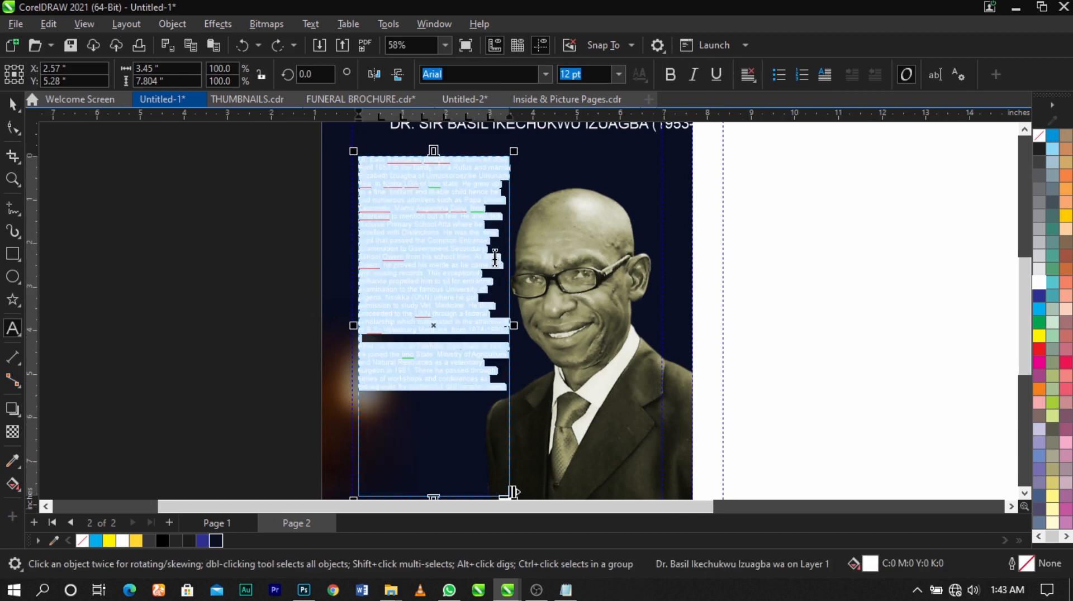
{"action": "key", "text": "Escape"}
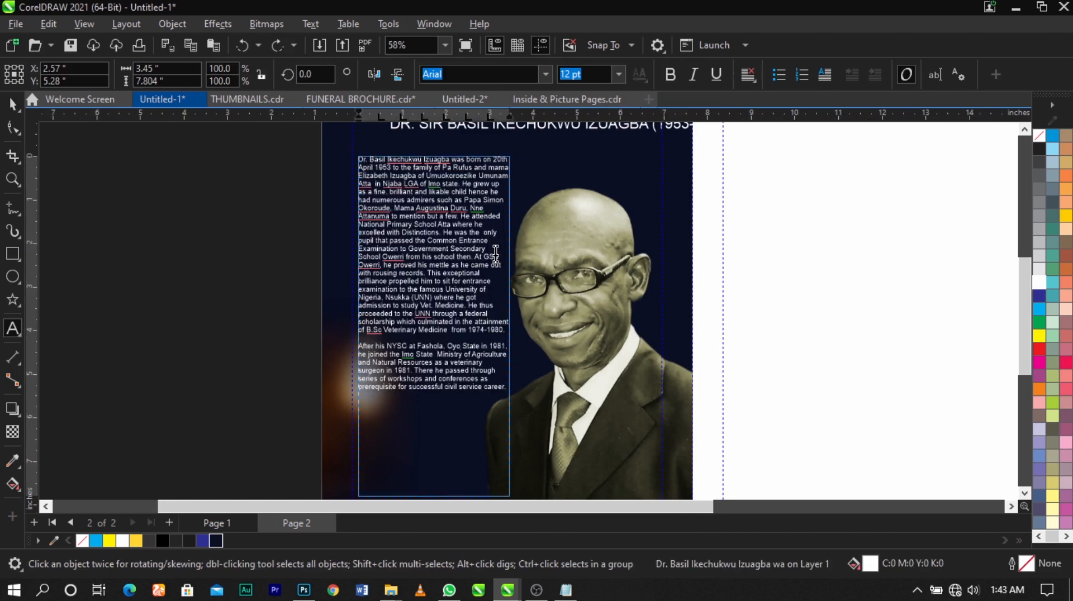
{"action": "key", "text": "ctrl+a"}
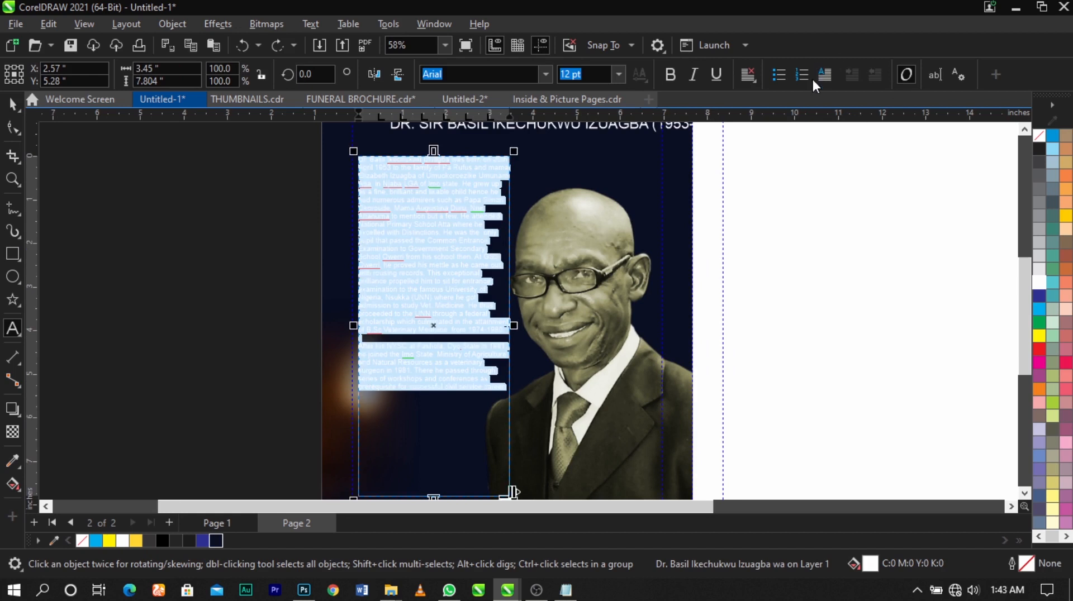
{"action": "left_click", "coordinate": [748, 82]}
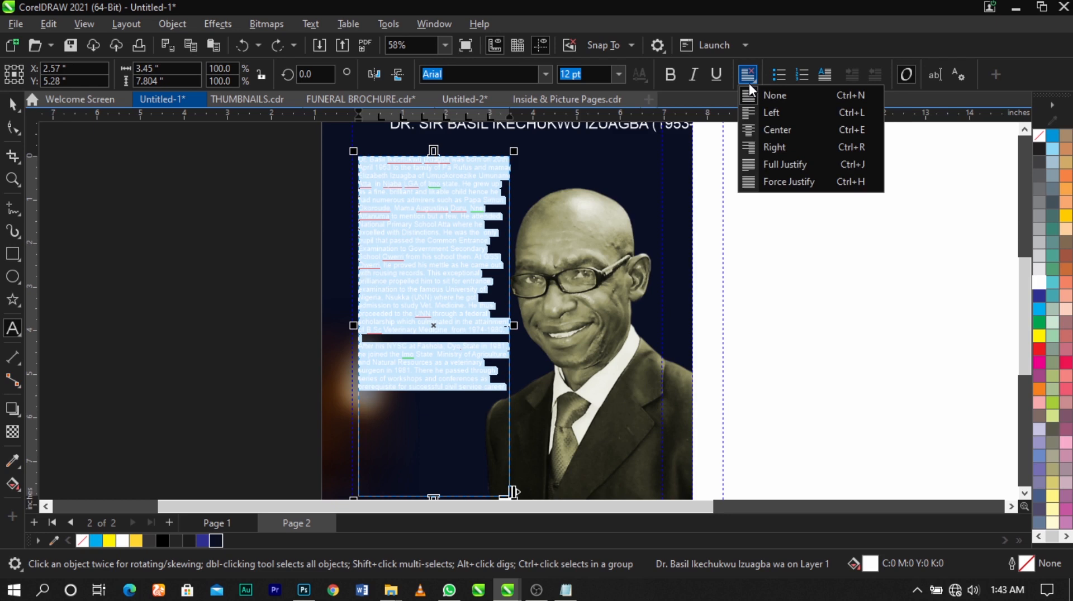
{"action": "left_click", "coordinate": [792, 166]}
{"action": "left_click", "coordinate": [442, 270]}
{"action": "scroll", "coordinate": [440, 266], "scroll_direction": "down", "scroll_amount": 1}
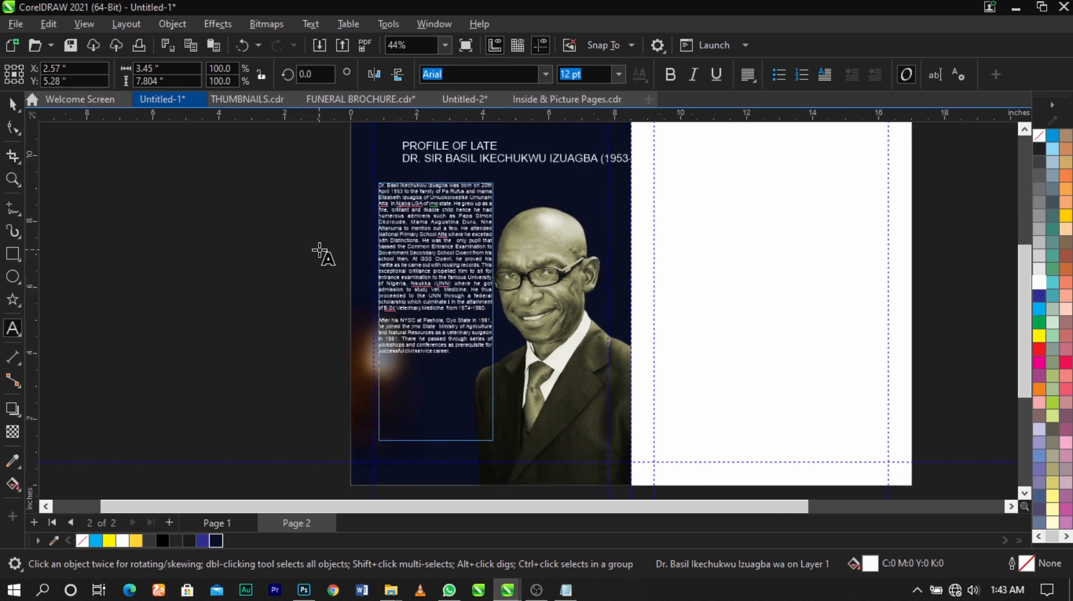
{"action": "key", "text": "Escape"}
{"action": "scroll", "coordinate": [445, 306], "scroll_direction": "up", "scroll_amount": 2}
{"action": "double_click", "coordinate": [448, 300]}
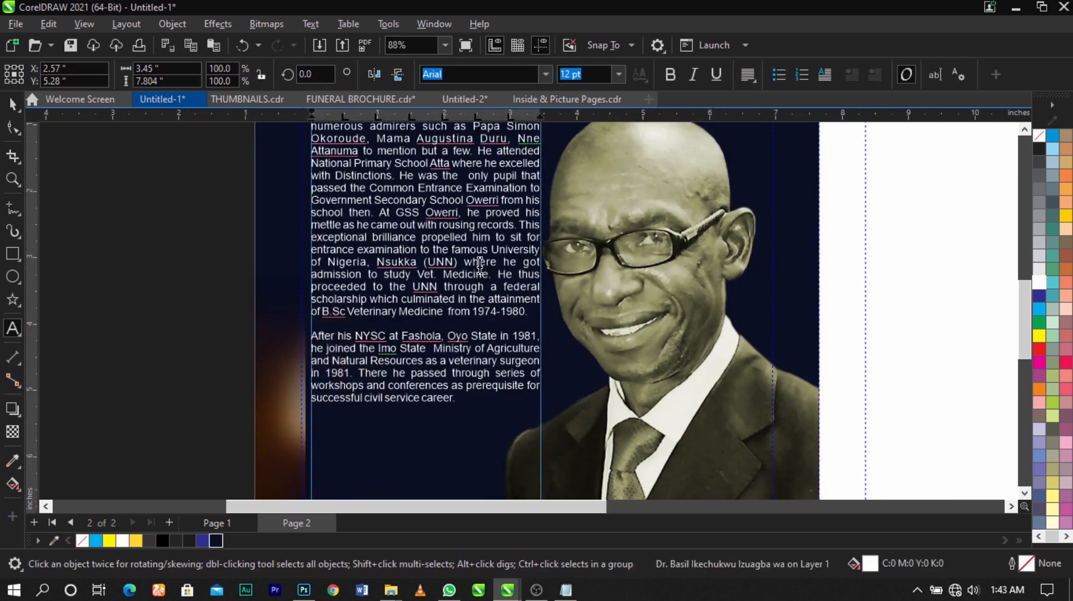
{"action": "scroll", "coordinate": [479, 248], "scroll_direction": "down", "scroll_amount": 1}
{"action": "left_click", "coordinate": [255, 255]}
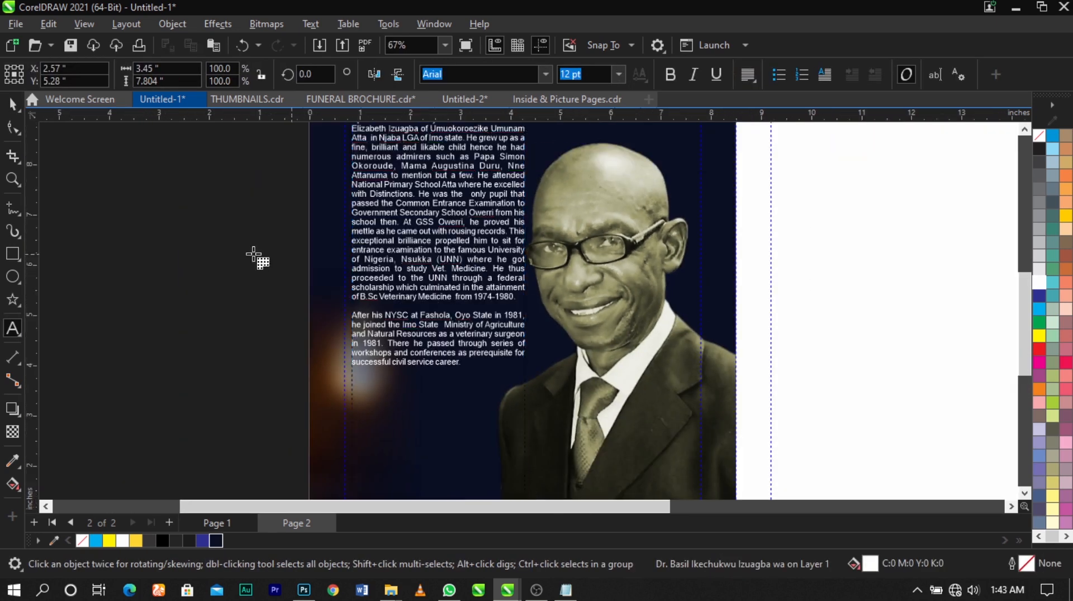
{"action": "scroll", "coordinate": [434, 316], "scroll_direction": "down", "scroll_amount": 1}
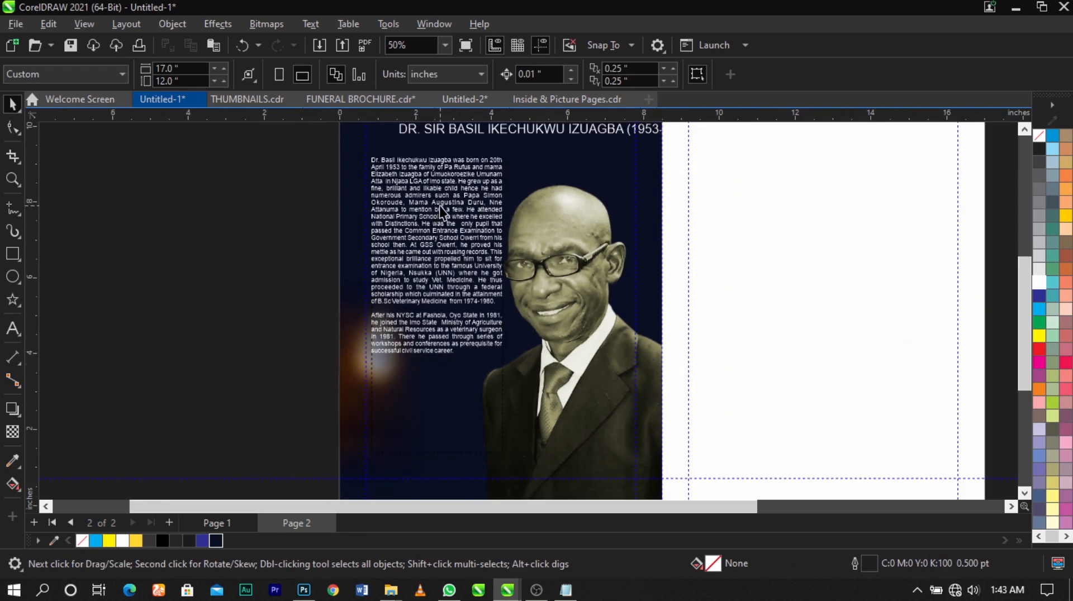
- Shorten the biography text frame from its bottom edge to about 6.73 inches high
{"action": "scroll", "coordinate": [439, 206], "scroll_direction": "up", "scroll_amount": 1}
{"action": "scroll", "coordinate": [439, 206], "scroll_direction": "down", "scroll_amount": 1}
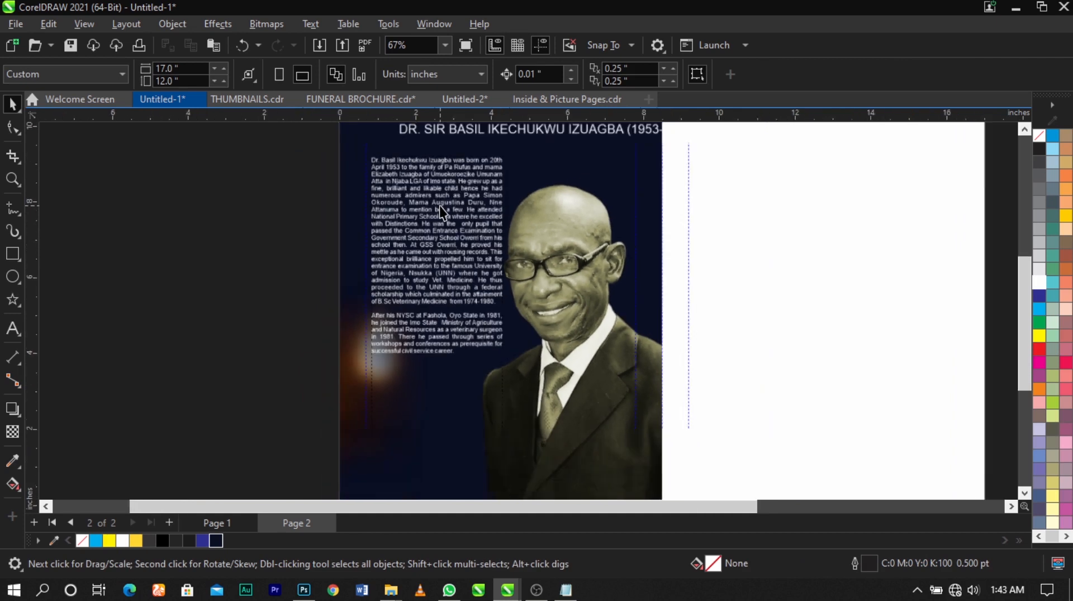
{"action": "left_click", "coordinate": [439, 261]}
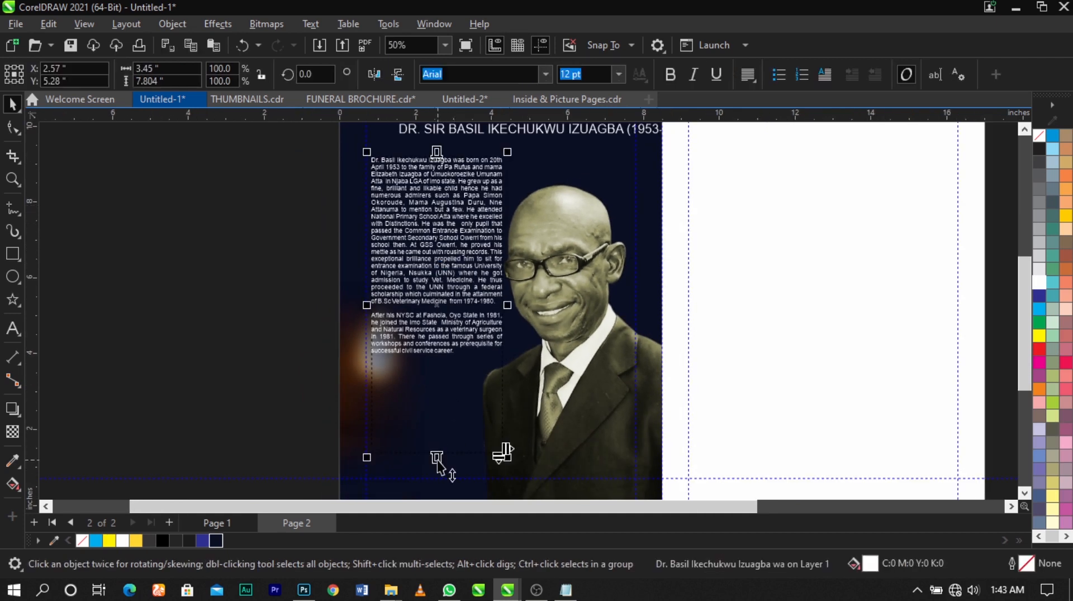
{"action": "left_click_drag", "start_coordinate": [439, 419], "coordinate": [439, 419]}
- Open the navy panel's PowerClip, scale the portrait down slightly, shift it away from the biography text and leave the frame
{"action": "double_click", "coordinate": [539, 372]}
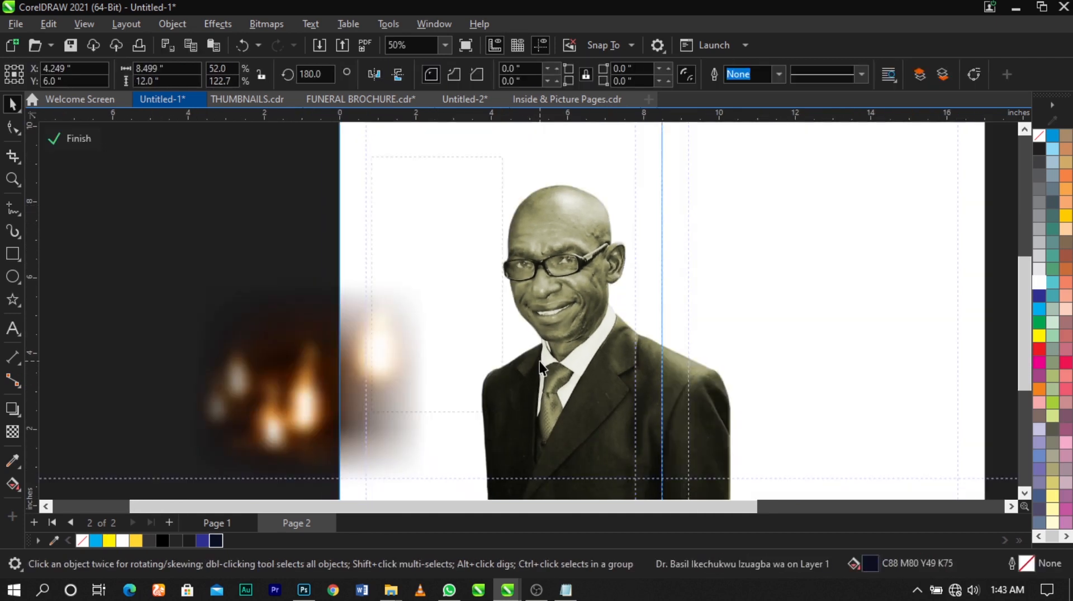
{"action": "left_click", "coordinate": [585, 238]}
{"action": "left_click_drag", "start_coordinate": [458, 159], "coordinate": [471, 173]}
{"action": "mouse_move", "coordinate": [593, 255]}
{"action": "left_mouse_down"}
{"action": "mouse_move", "coordinate": [611, 254]}
{"action": "mouse_move", "coordinate": [602, 251]}
{"action": "left_mouse_up"}
{"action": "left_click", "coordinate": [79, 203], "text": "ctrl"}
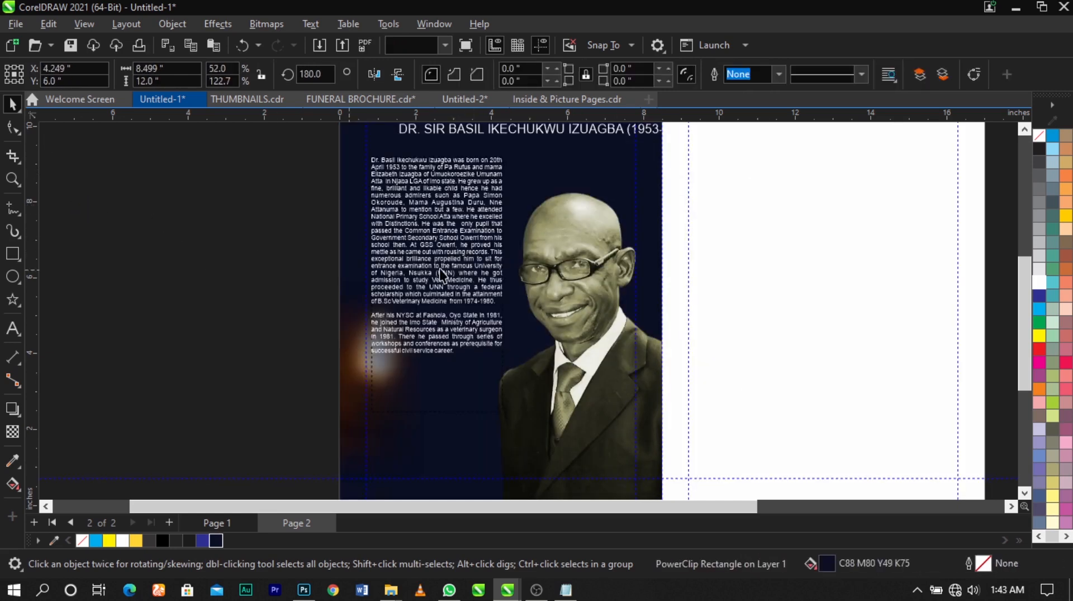
- Increase the line spacing of the biography text with the Shape tool so it fills more of the panel's height
{"action": "scroll", "coordinate": [440, 271], "scroll_direction": "down", "scroll_amount": 1}
{"action": "key", "text": "z"}
{"action": "left_click_drag", "start_coordinate": [317, 162], "coordinate": [637, 454]}
{"action": "left_click", "coordinate": [413, 280]}
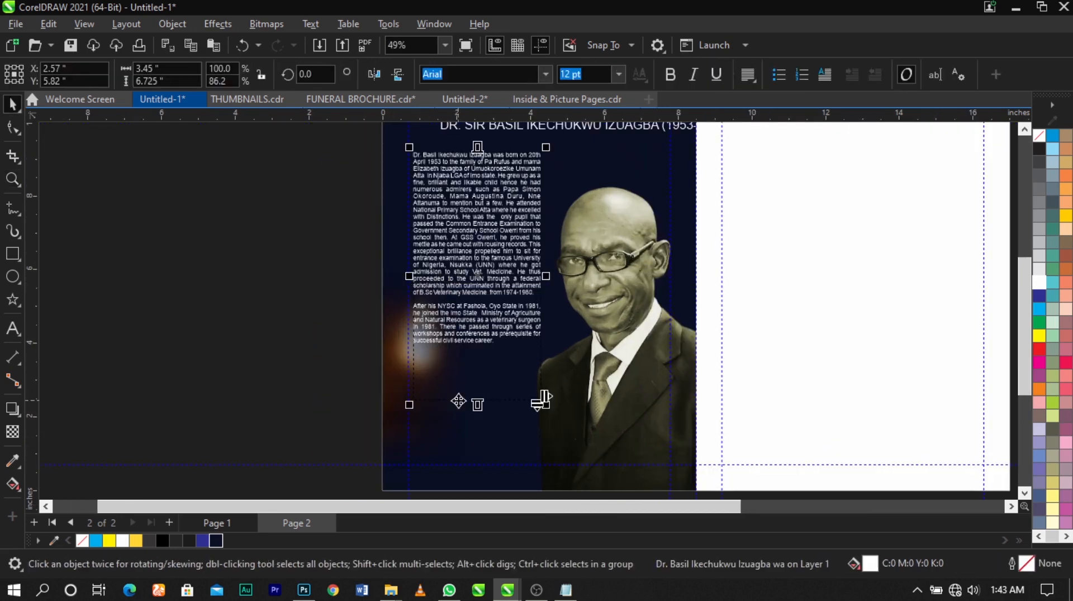
{"action": "left_click", "coordinate": [15, 128]}
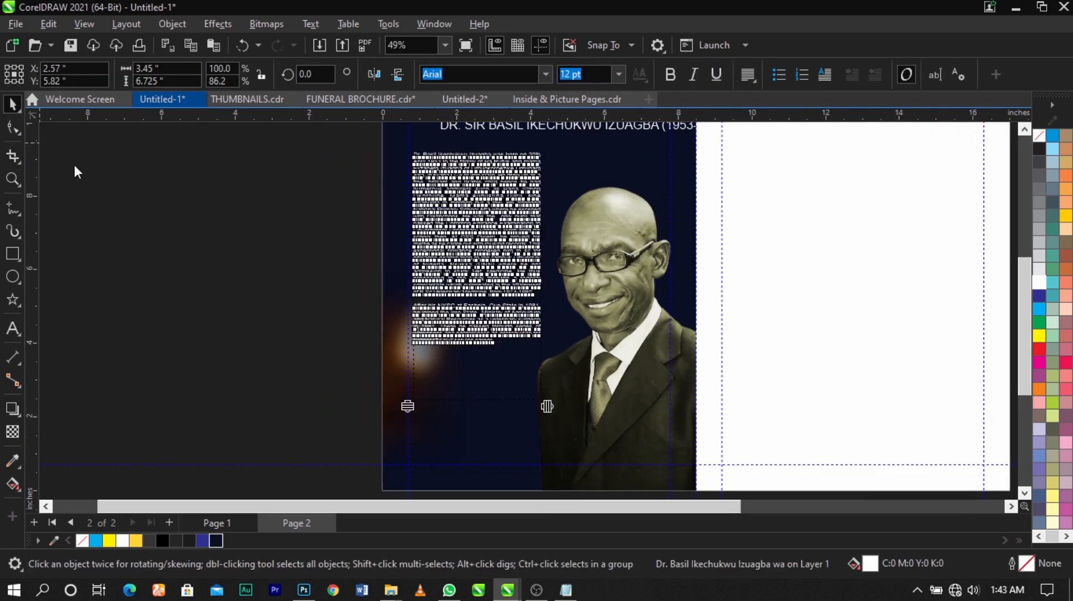
{"action": "scroll", "coordinate": [461, 233], "scroll_direction": "down", "scroll_amount": 1}
{"action": "left_click_drag", "start_coordinate": [422, 348], "coordinate": [428, 415]}
{"action": "scroll", "coordinate": [426, 377], "scroll_direction": "up", "scroll_amount": 1}
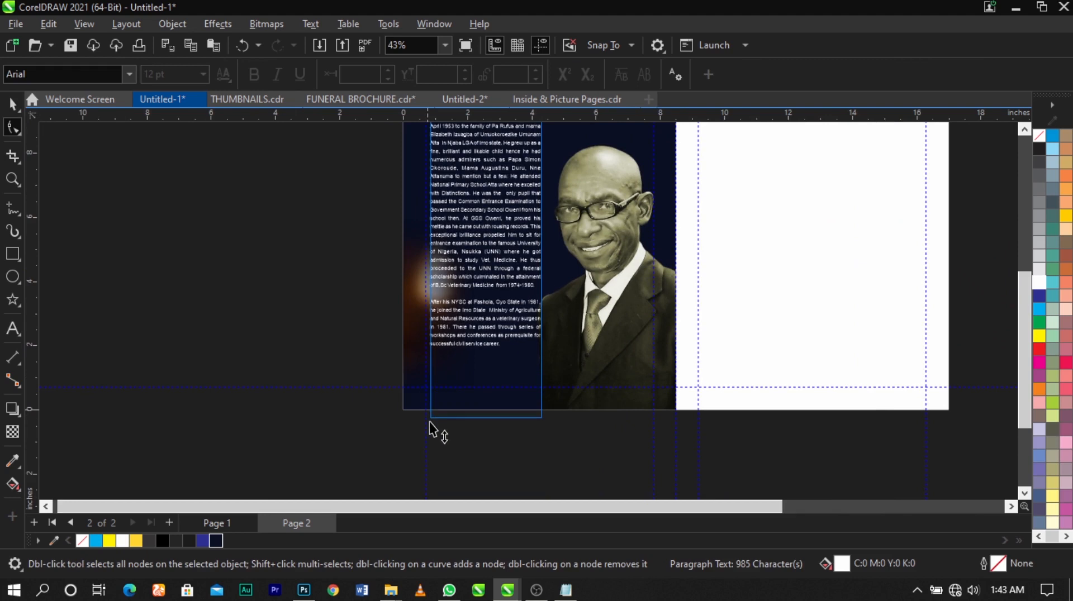
{"action": "scroll", "coordinate": [433, 421], "scroll_direction": "up", "scroll_amount": 2}
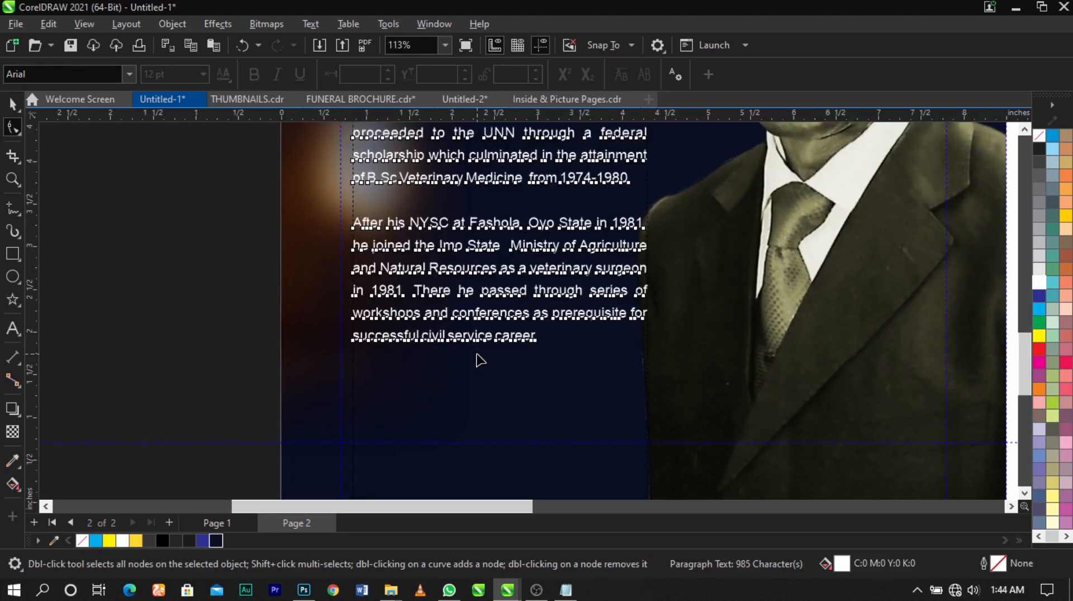
- Resize the biography text frame from its bottom edge to about 7.64 inches high, ending above the bottom guideline
{"action": "key", "text": "space"}
{"action": "scroll", "coordinate": [542, 307], "scroll_direction": "down", "scroll_amount": 2}
{"action": "left_click_drag", "start_coordinate": [511, 470], "coordinate": [525, 363]}
{"action": "scroll", "coordinate": [528, 364], "scroll_direction": "down", "scroll_amount": 2}
{"action": "scroll", "coordinate": [524, 360], "scroll_direction": "down", "scroll_amount": 2}
{"action": "left_click", "coordinate": [412, 340]}
- Widen the biography text frame towards the portrait to about 3.56 inches
{"action": "key", "text": "F2"}
{"action": "left_click_drag", "start_coordinate": [416, 385], "coordinate": [701, 137]}
{"action": "left_click", "coordinate": [531, 306]}
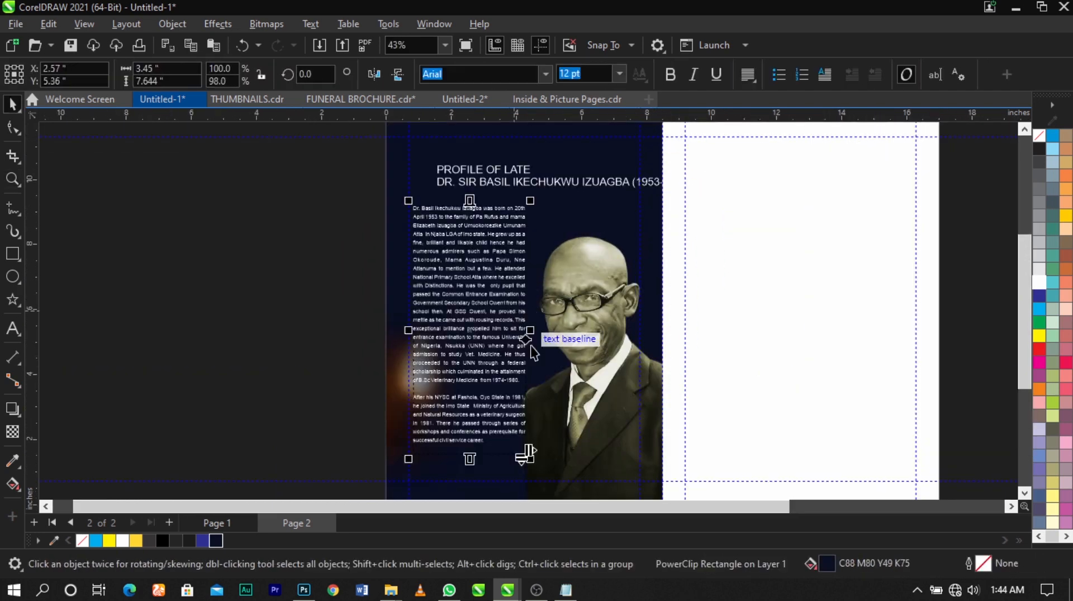
{"action": "scroll", "coordinate": [531, 306], "scroll_direction": "up", "scroll_amount": 1}
{"action": "left_click_drag", "start_coordinate": [535, 335], "coordinate": [535, 331]}
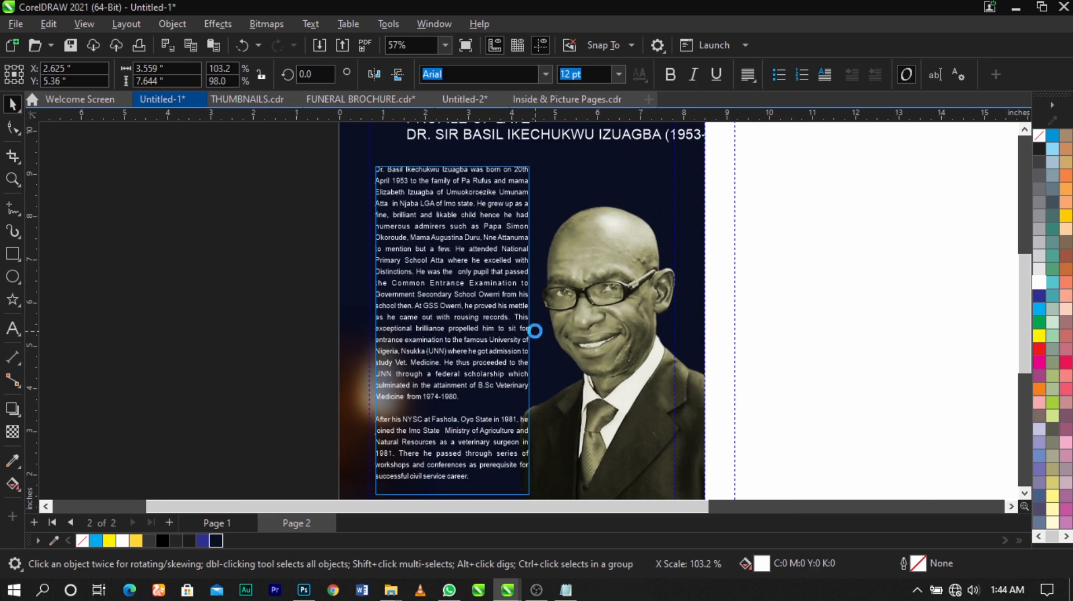
- Apply a drop cap to the opening paragraph of the biography text
{"action": "left_click", "coordinate": [356, 298]}
{"action": "key", "text": "shift+F2"}
{"action": "key", "text": "F2"}
{"action": "left_click_drag", "start_coordinate": [412, 274], "coordinate": [678, 144]}
{"action": "left_click", "coordinate": [466, 320]}
{"action": "scroll", "coordinate": [287, 199], "scroll_direction": "down", "scroll_amount": 3}
{"action": "key", "text": "F2"}
{"action": "left_click_drag", "start_coordinate": [206, 150], "coordinate": [491, 307]}
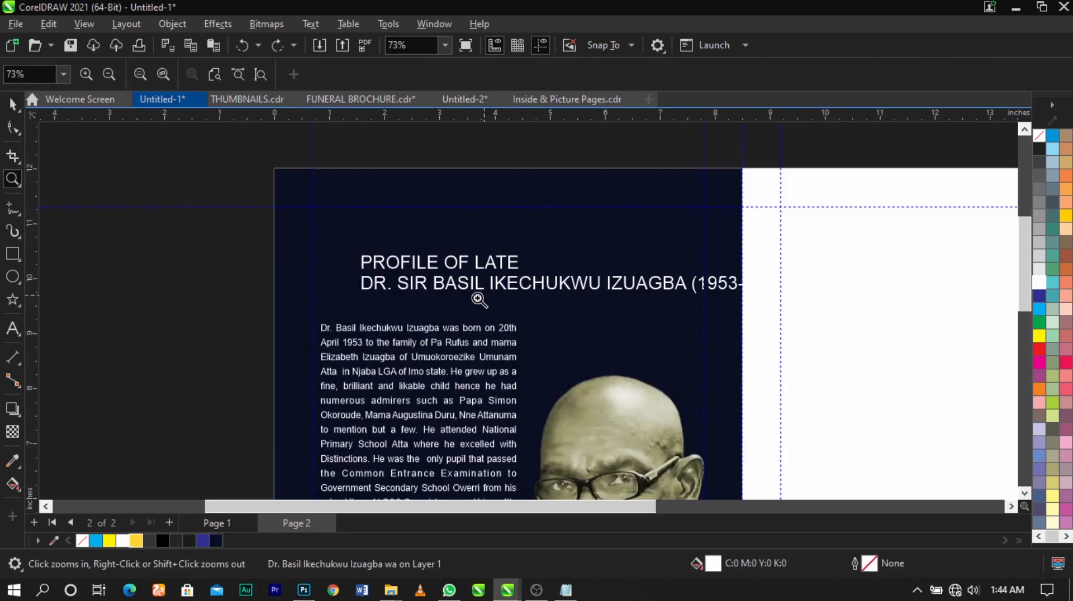
{"action": "left_click", "coordinate": [418, 321]}
{"action": "left_click", "coordinate": [418, 323]}
{"action": "scroll", "coordinate": [414, 361], "scroll_direction": "up", "scroll_amount": 2}
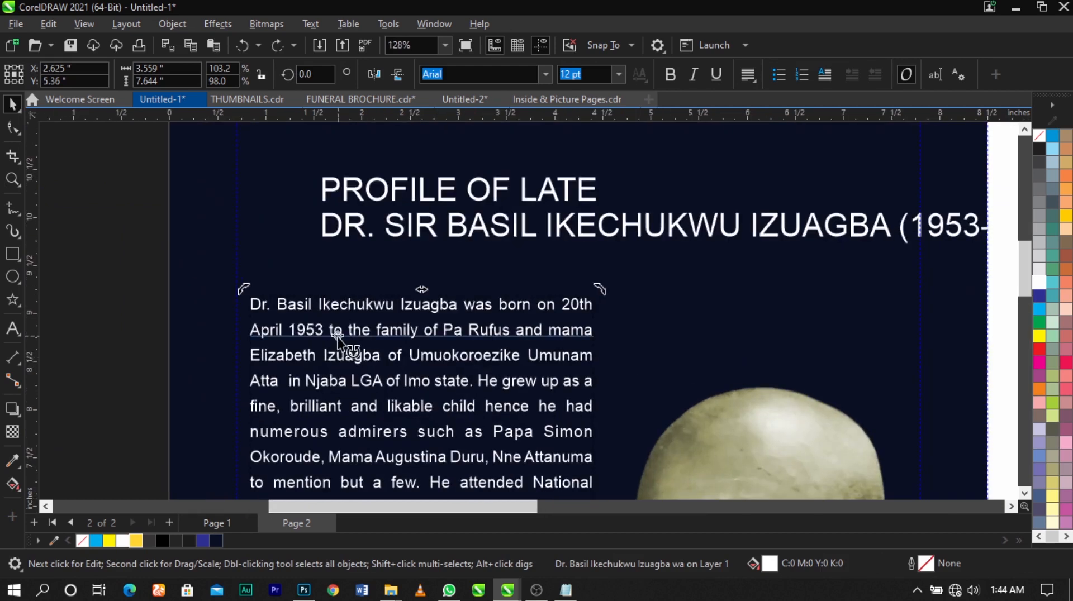
{"action": "double_click", "coordinate": [336, 333]}
{"action": "left_click_drag", "start_coordinate": [261, 308], "coordinate": [245, 309]}
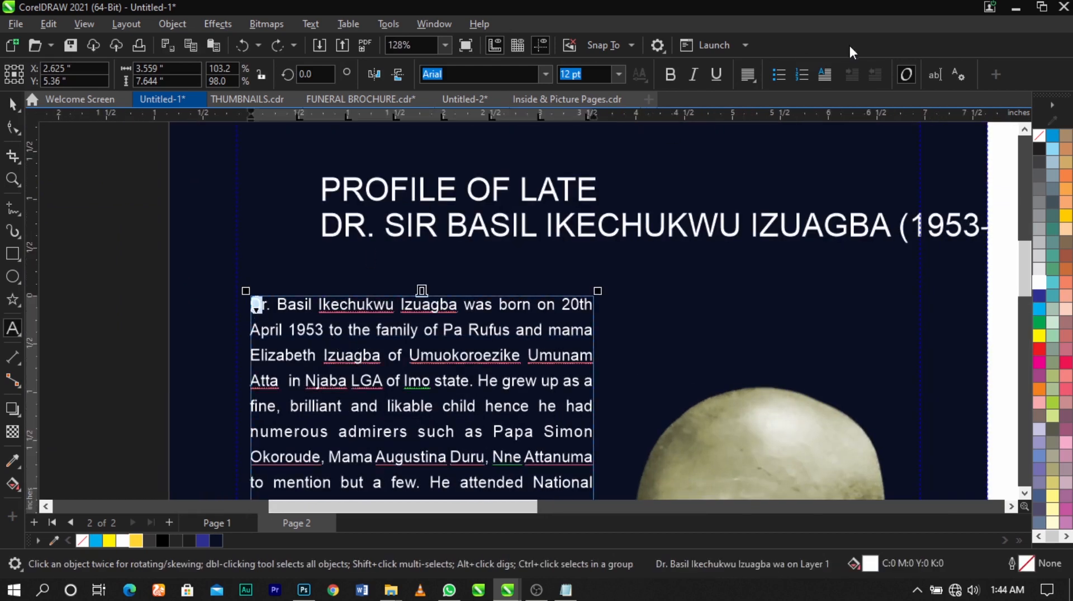
{"action": "left_click", "coordinate": [830, 74]}
{"action": "scroll", "coordinate": [631, 188], "scroll_direction": "down", "scroll_amount": 2}
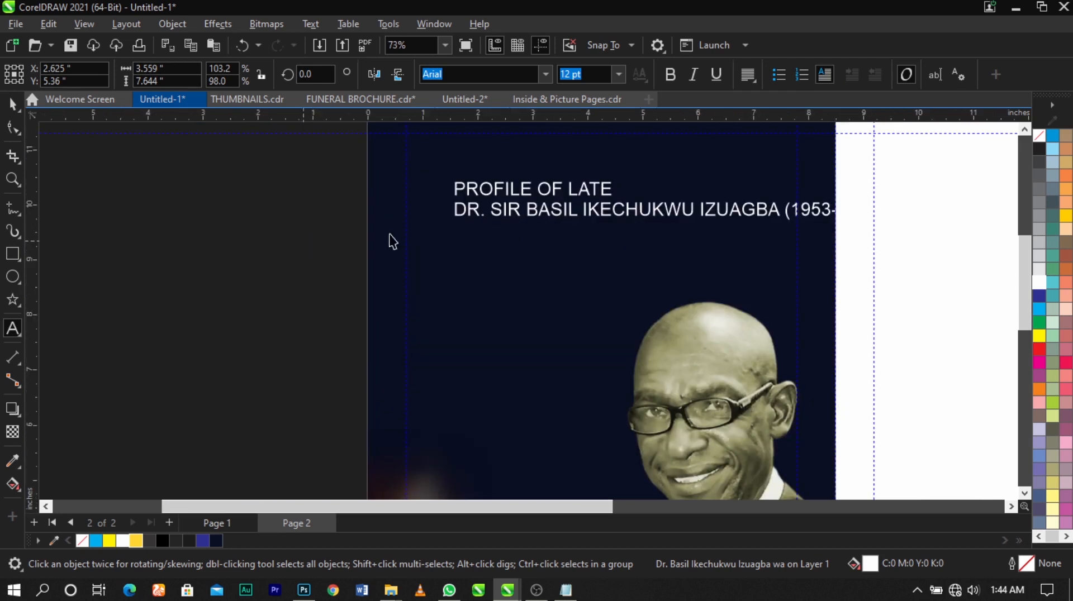
{"action": "scroll", "coordinate": [393, 234], "scroll_direction": "down", "scroll_amount": 1}
{"action": "left_click", "coordinate": [314, 253]}
- Move the profile heading up and closer to the left guideline, and break it apart into separate text lines
{"action": "key", "text": "F2"}
{"action": "left_click_drag", "start_coordinate": [323, 183], "coordinate": [659, 364]}
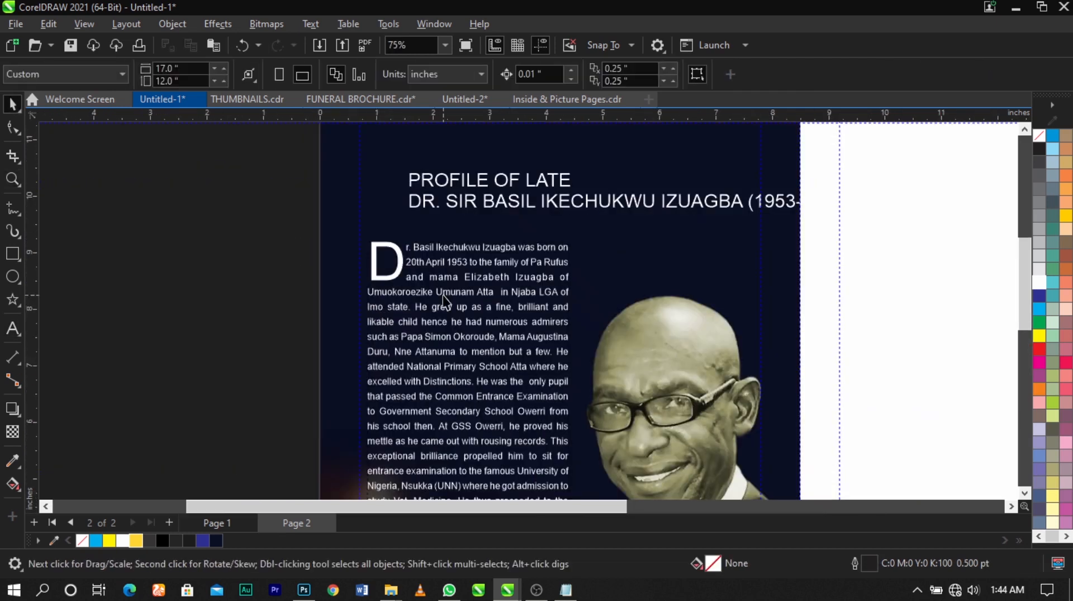
{"action": "scroll", "coordinate": [425, 273], "scroll_direction": "up", "scroll_amount": 1}
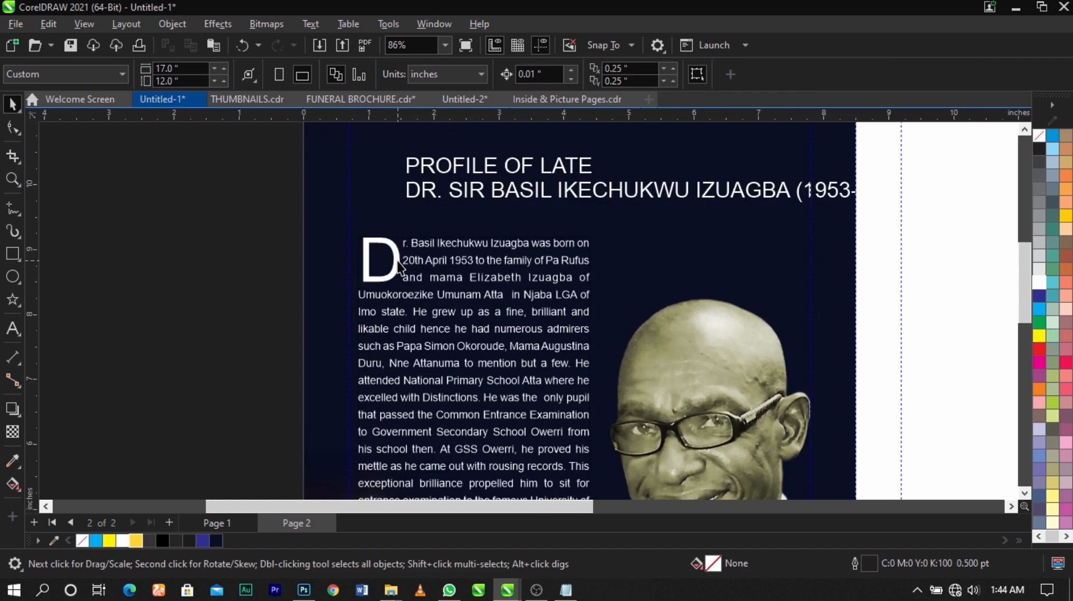
{"action": "scroll", "coordinate": [397, 261], "scroll_direction": "down", "scroll_amount": 2}
{"action": "left_click_drag", "start_coordinate": [294, 286], "coordinate": [674, 161]}
{"action": "key", "text": "F2"}
{"action": "left_click_drag", "start_coordinate": [341, 184], "coordinate": [704, 301]}
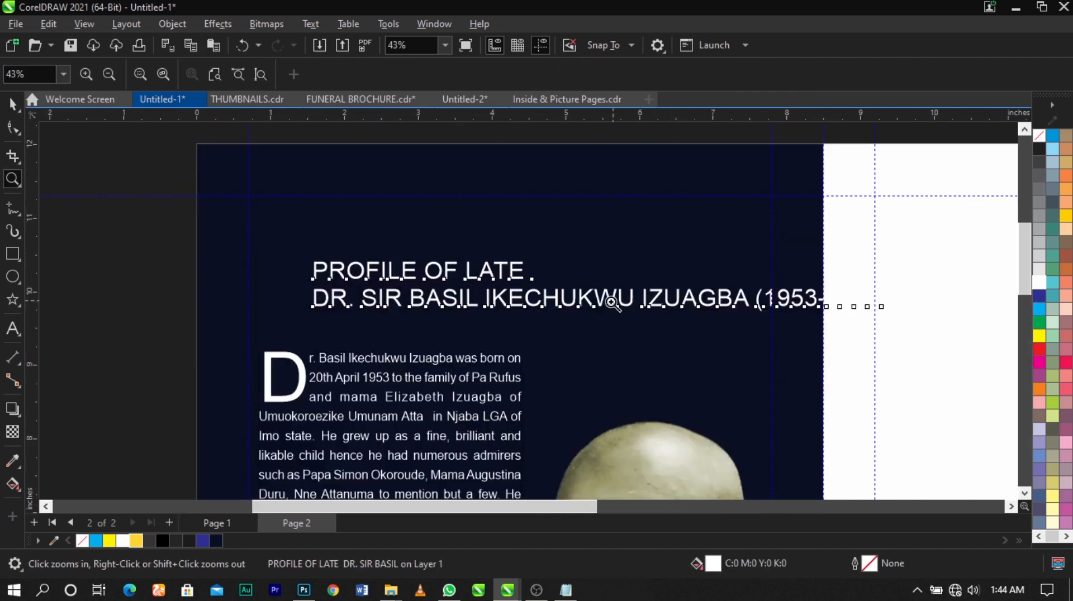
{"action": "left_click_drag", "start_coordinate": [606, 307], "coordinate": [567, 284]}
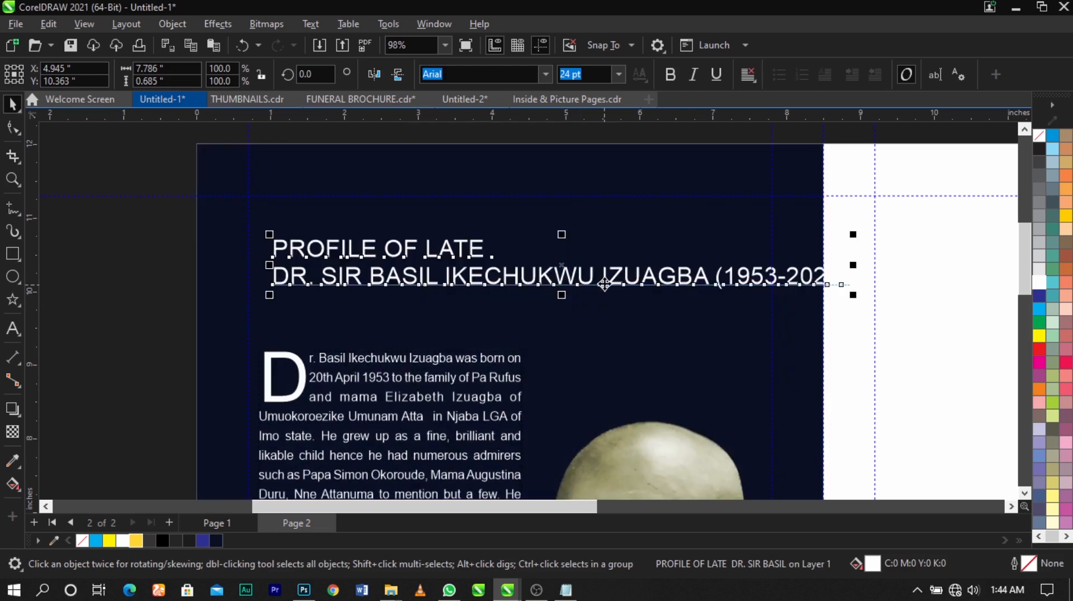
{"action": "key", "text": "ctrl+k"}
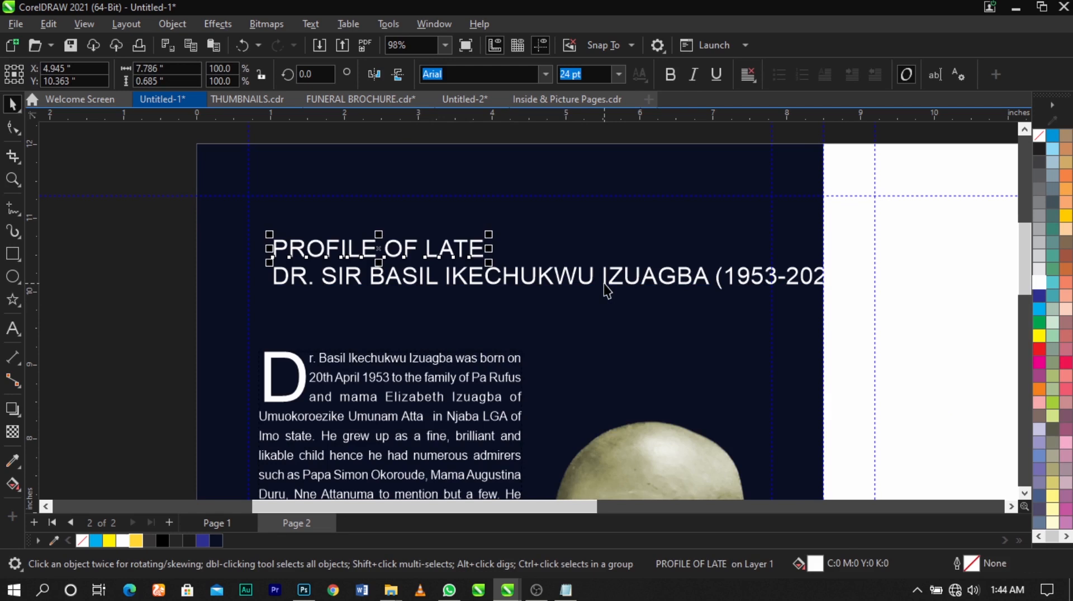
- Enlarge the "PROFILE OF LATE" line proportionally to about 6.2 inches wide, roughly 52.4 pt
{"action": "left_click_drag", "start_coordinate": [490, 234], "coordinate": [729, 196]}
{"action": "left_click", "coordinate": [509, 236]}
{"action": "left_click", "coordinate": [518, 244]}
- Set the font of the "PROFILE OF LATE" line to Montserrat
{"action": "left_click", "coordinate": [489, 74]}
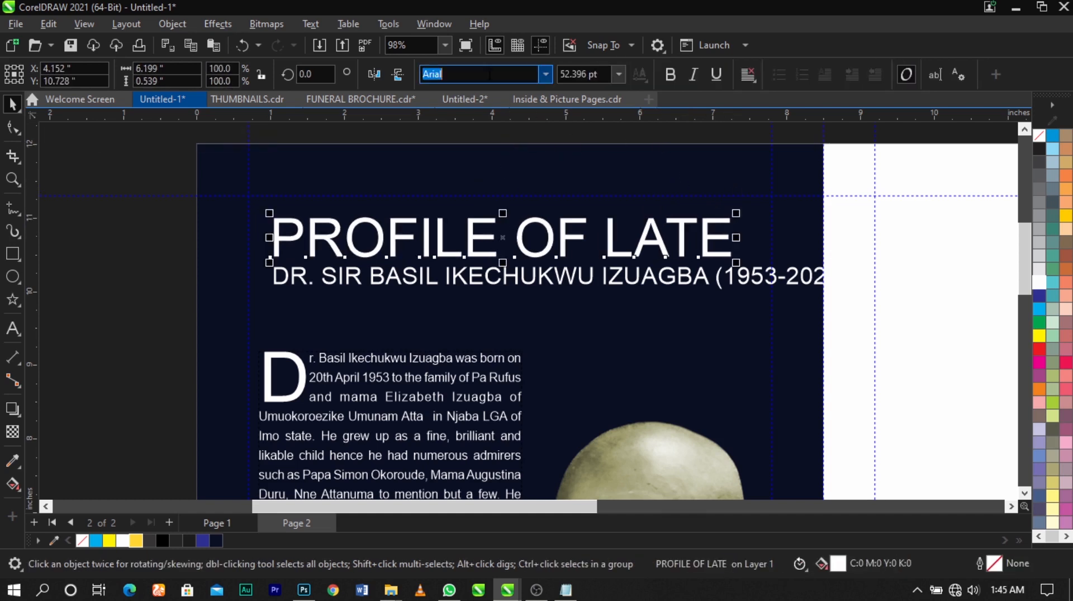
{"action": "type", "text": "Monster"}
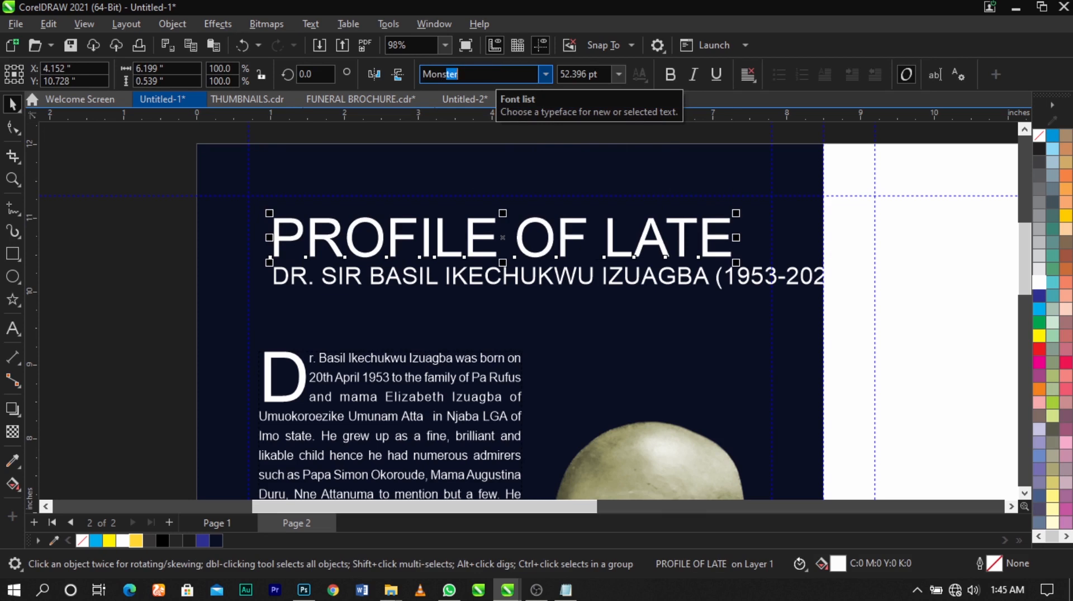
{"action": "key", "text": "Down"}
{"action": "key", "text": "Down"}
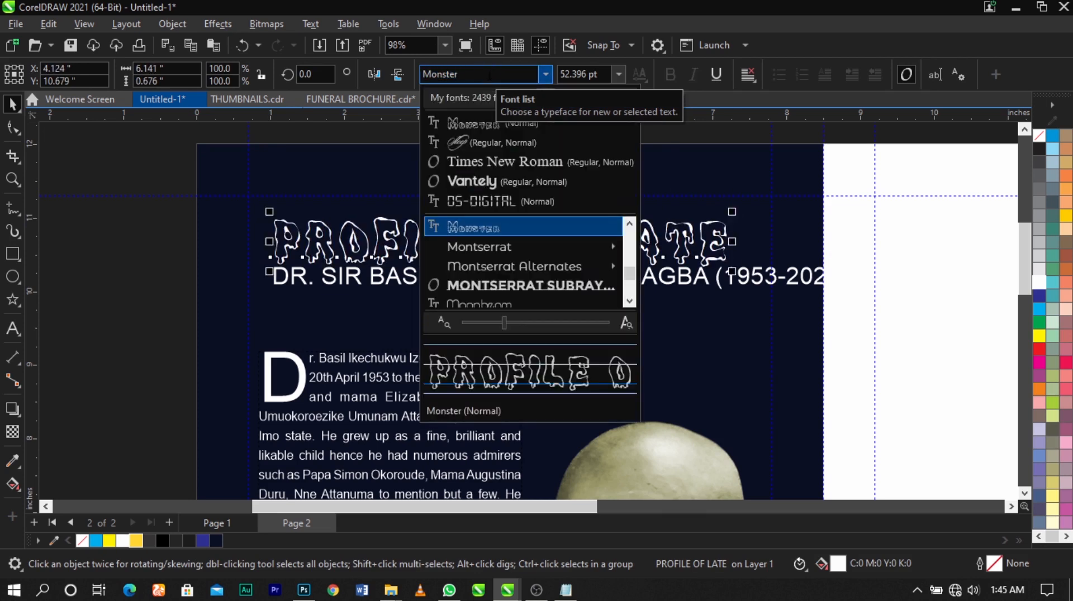
{"action": "key", "text": "Return"}
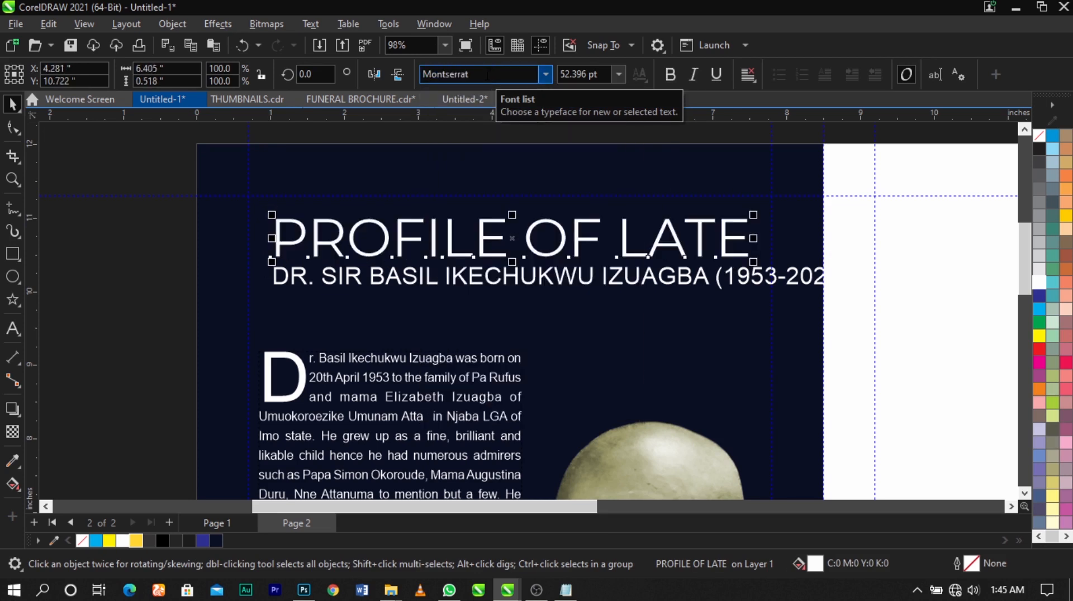
{"action": "left_click_drag", "start_coordinate": [751, 263], "coordinate": [750, 267]}
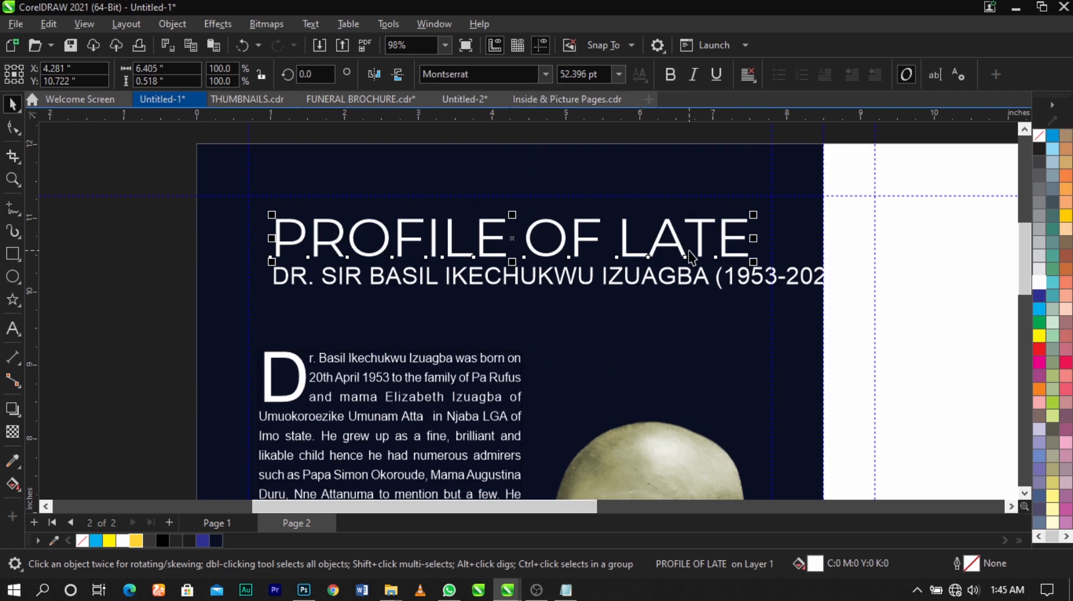
- Colour the words "OF LATE" cyan and the word "PROFILE" 10% black
{"action": "double_click", "coordinate": [479, 241]}
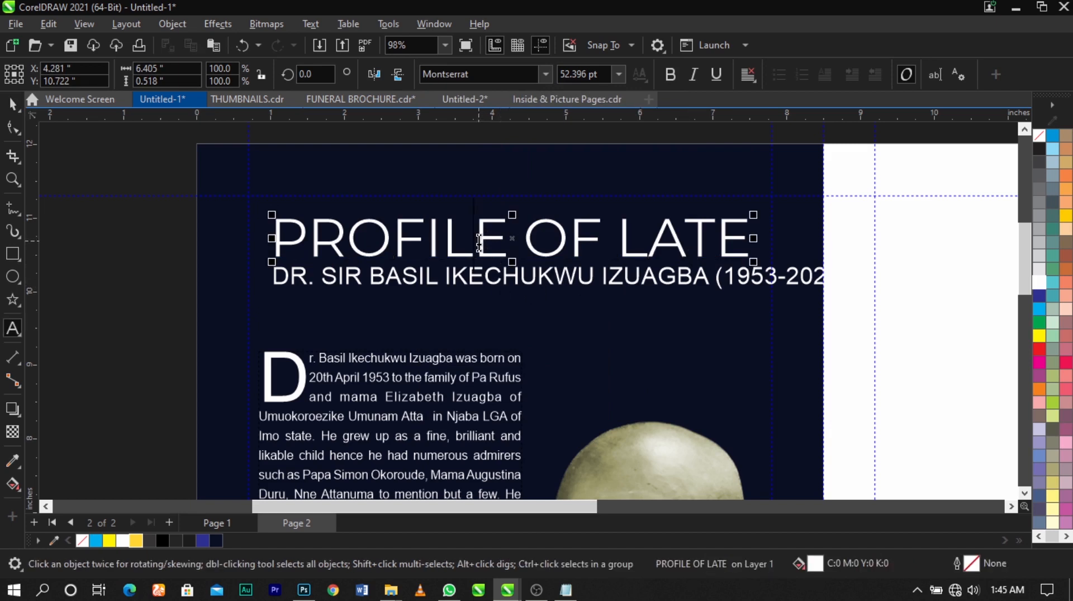
{"action": "left_click_drag", "start_coordinate": [522, 241], "coordinate": [859, 232]}
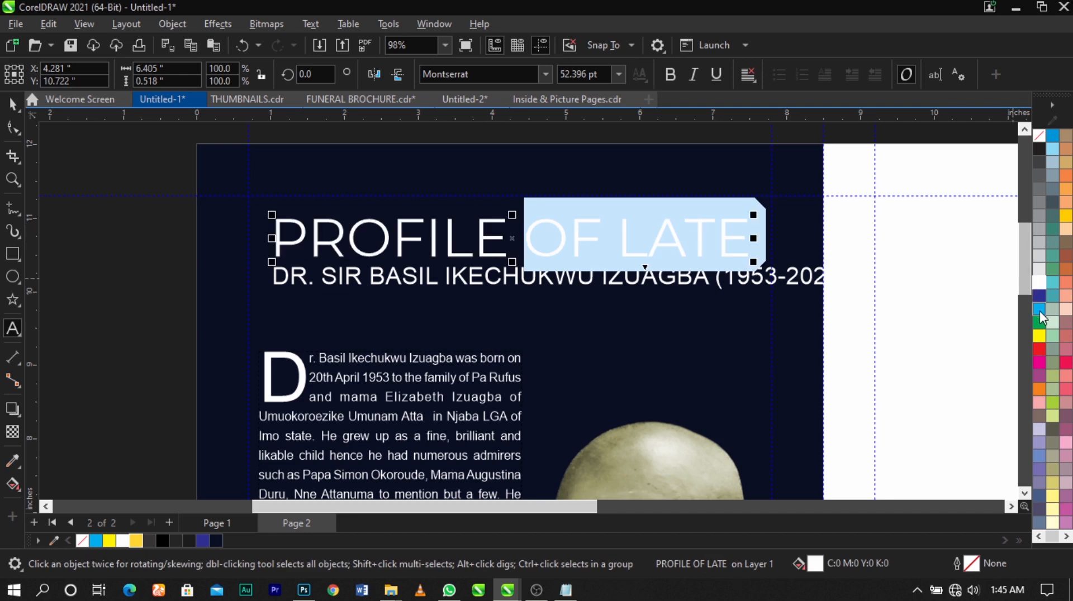
{"action": "key", "text": "ctrl+space"}
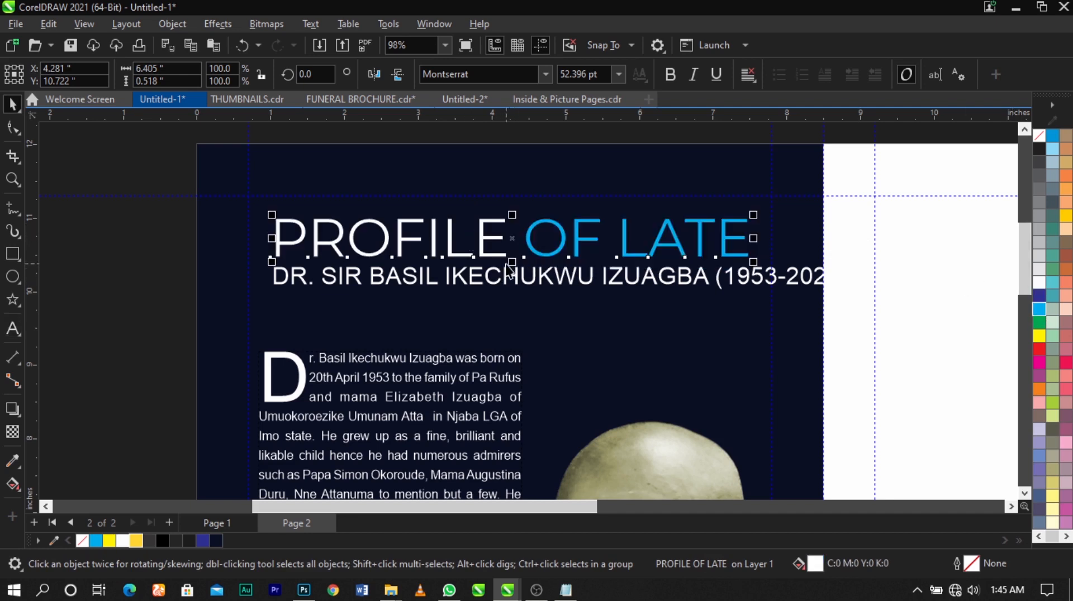
{"action": "double_click", "coordinate": [499, 250]}
{"action": "left_click_drag", "start_coordinate": [508, 240], "coordinate": [215, 239]}
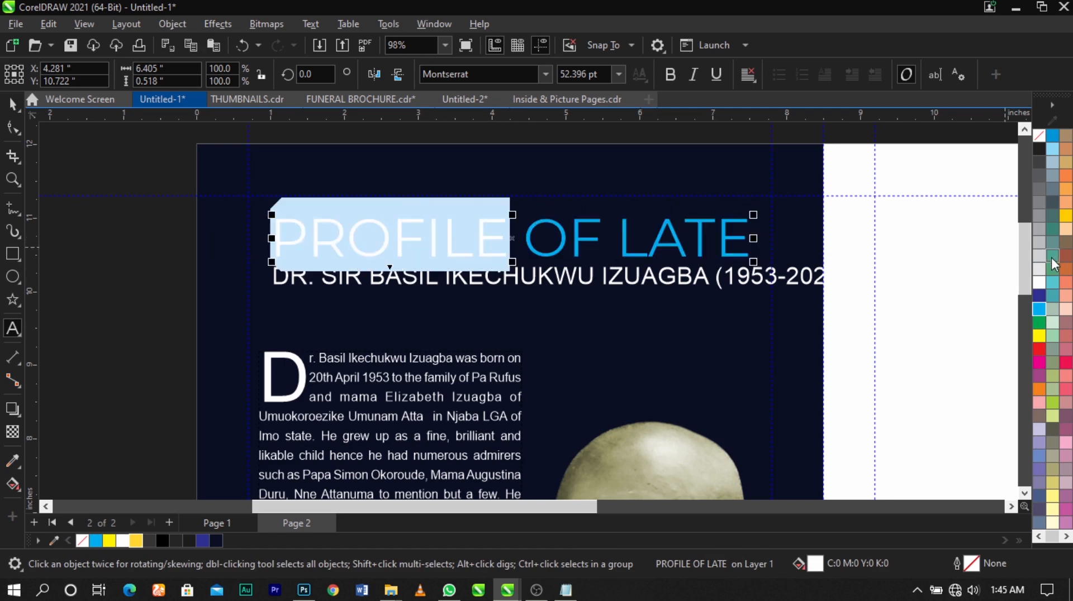
{"action": "left_click", "coordinate": [1040, 272]}
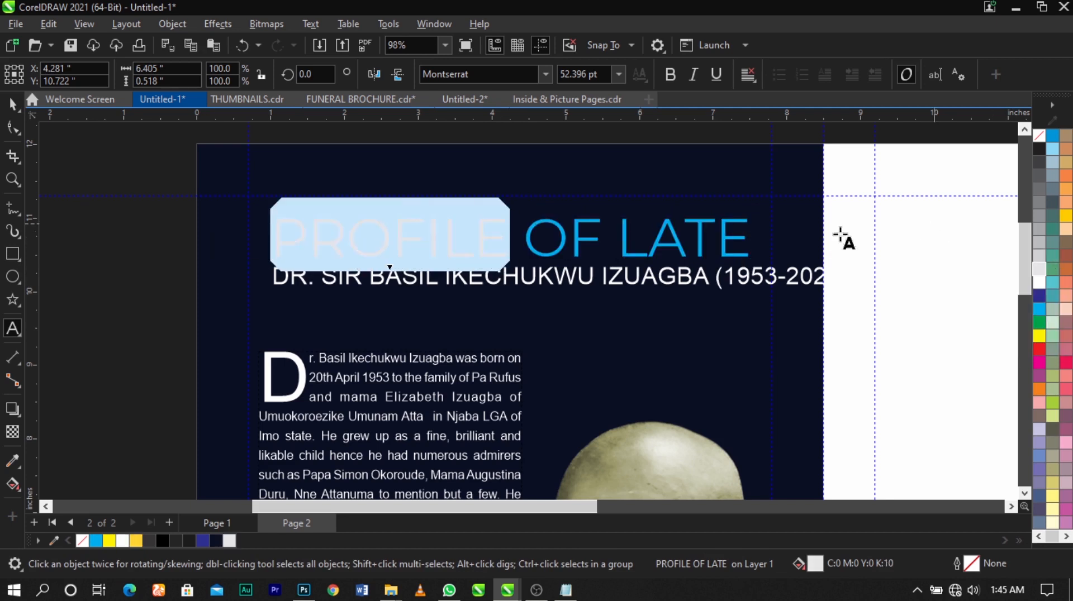
{"action": "key", "text": "ctrl+space"}
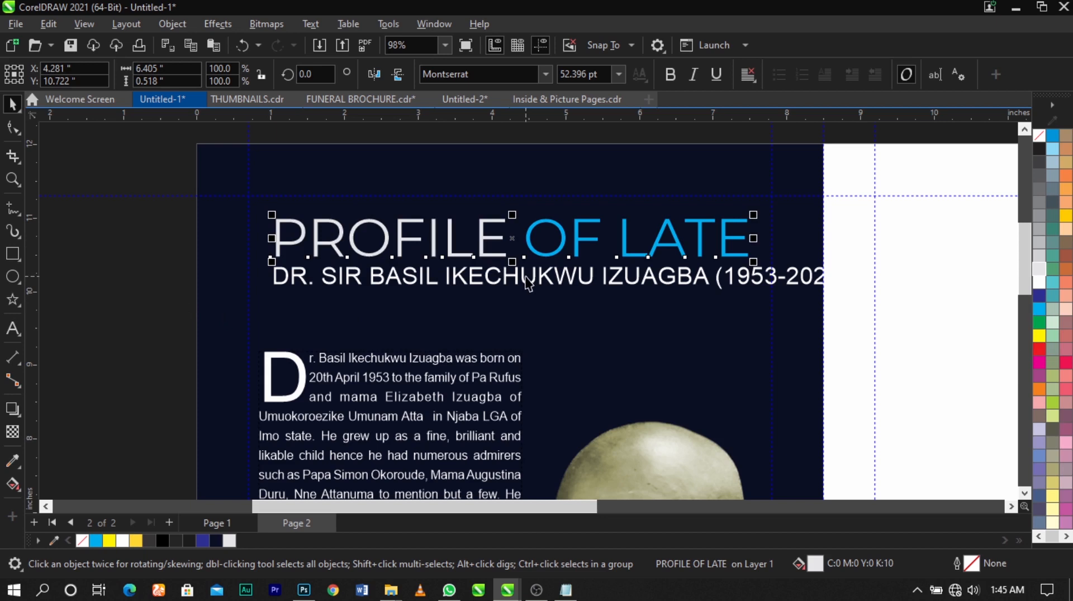
- Break the name line under the heading before the surname so the surname and years sit on a second line
{"action": "double_click", "coordinate": [556, 284]}
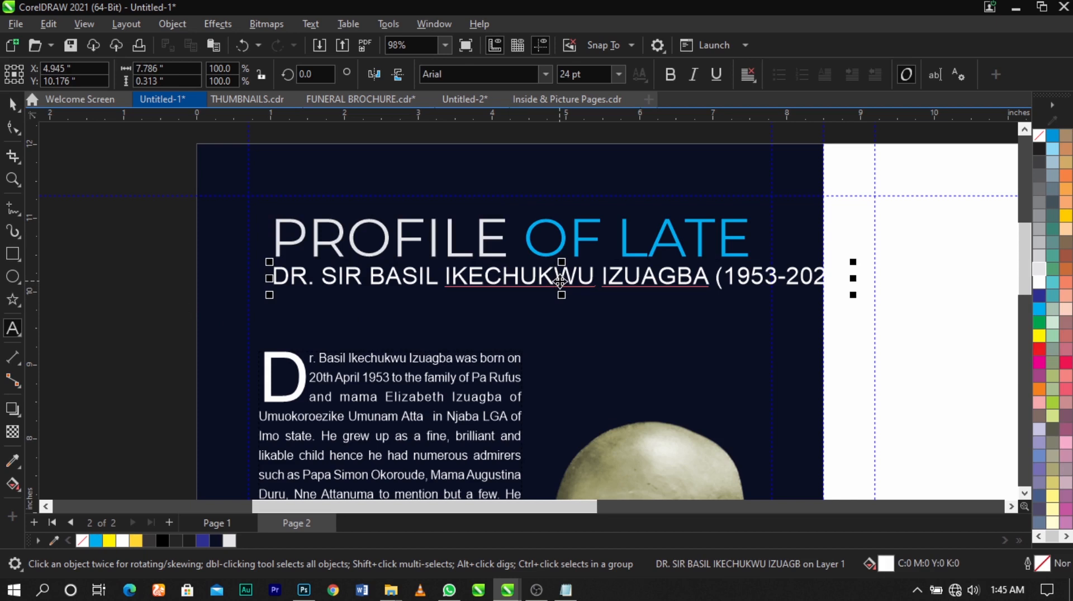
{"action": "left_click", "coordinate": [599, 282]}
{"action": "key", "text": "Return"}
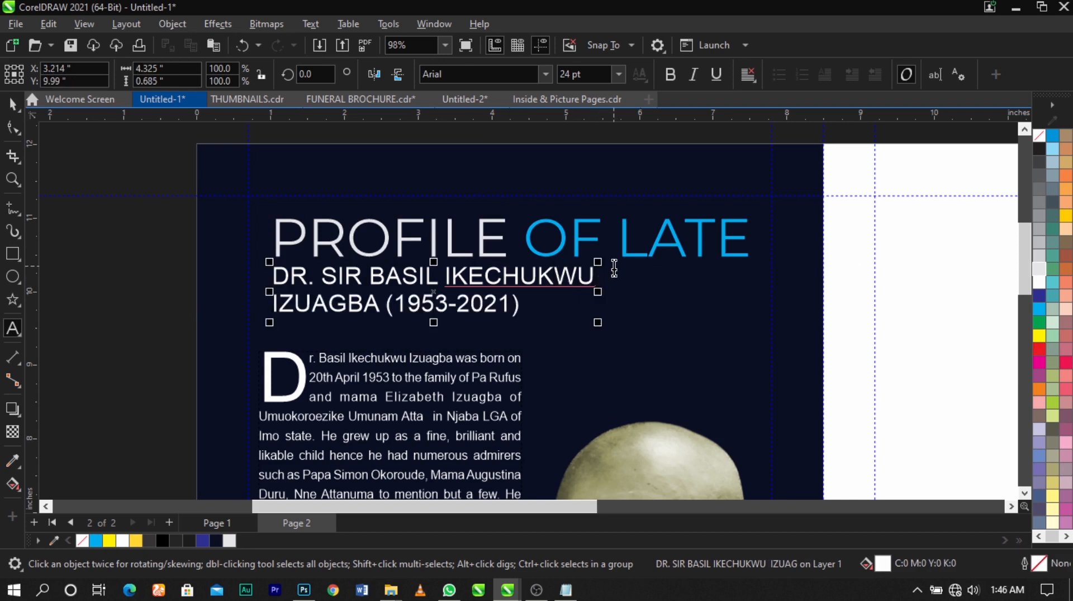
{"action": "key", "text": "ctrl+space"}
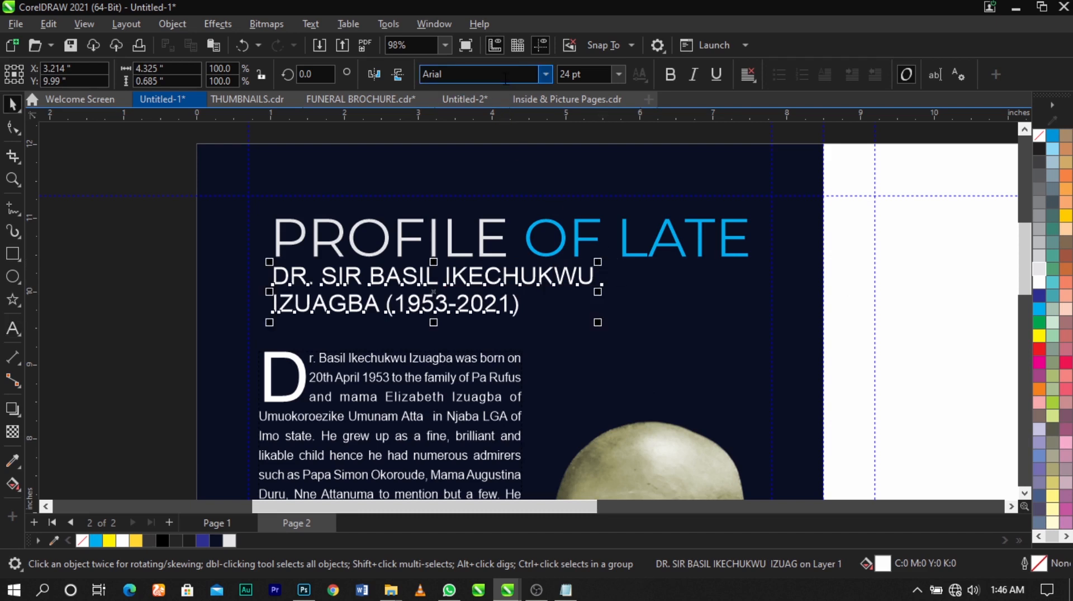
- Set the name text to the Vantely font and scale it down to about 17.16 pt
{"action": "type", "text": "Vantely"}
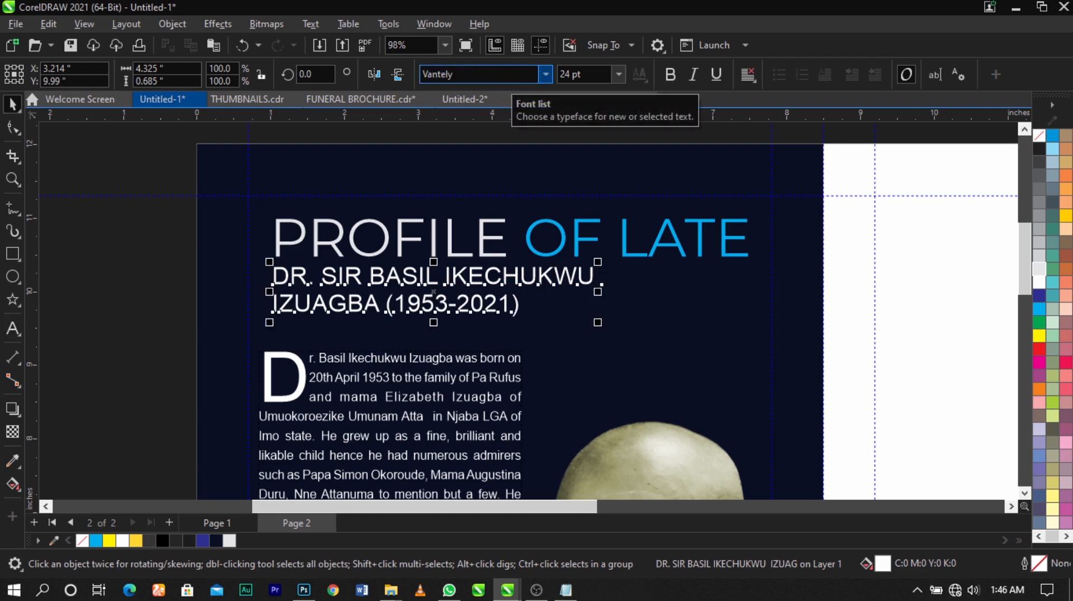
{"action": "key", "text": "Return"}
{"action": "left_click_drag", "start_coordinate": [690, 328], "coordinate": [585, 369]}
- Tighten the line spacing between the two name lines with the Shape tool
{"action": "key", "text": "F10"}
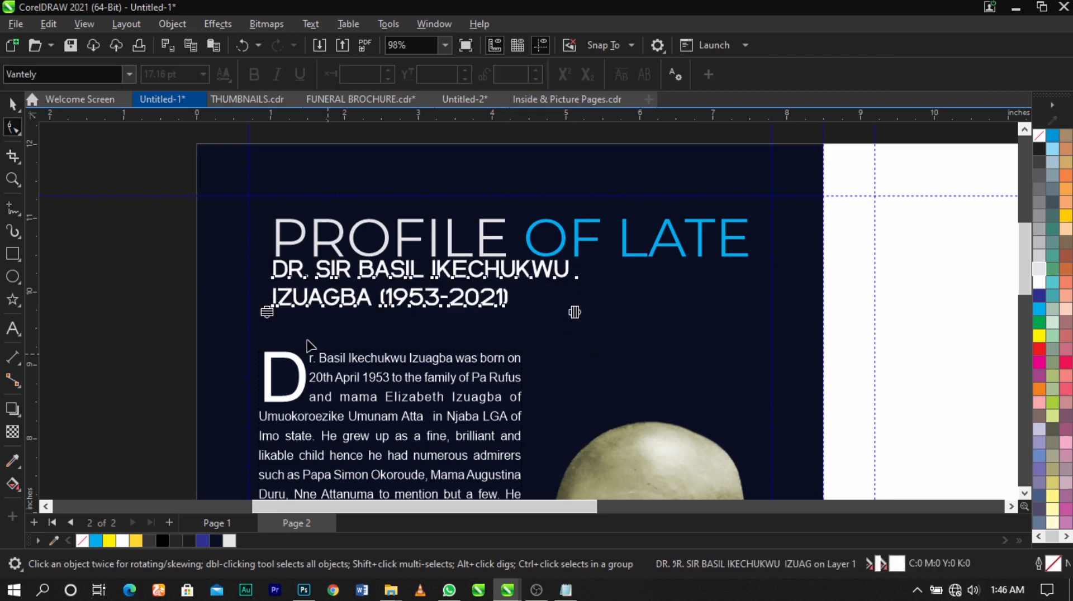
{"action": "scroll", "coordinate": [303, 338], "scroll_direction": "up", "scroll_amount": 2}
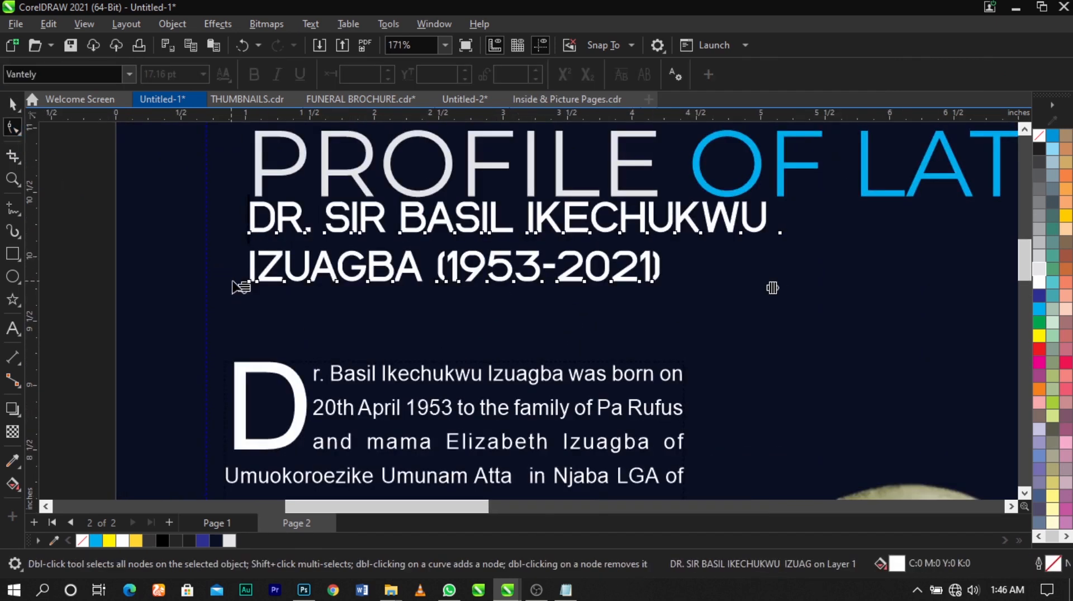
{"action": "left_click_drag", "start_coordinate": [247, 296], "coordinate": [245, 274]}
{"action": "key", "text": "space"}
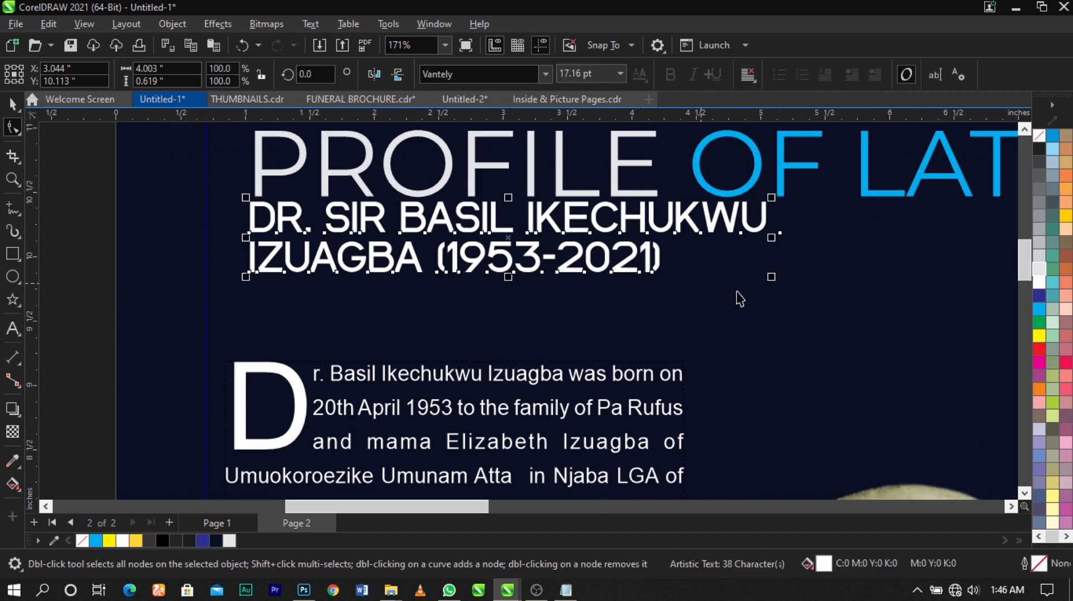
- Scale the name text down to about 16.28 pt and lower it slightly beneath the heading
{"action": "left_click_drag", "start_coordinate": [771, 278], "coordinate": [745, 280]}
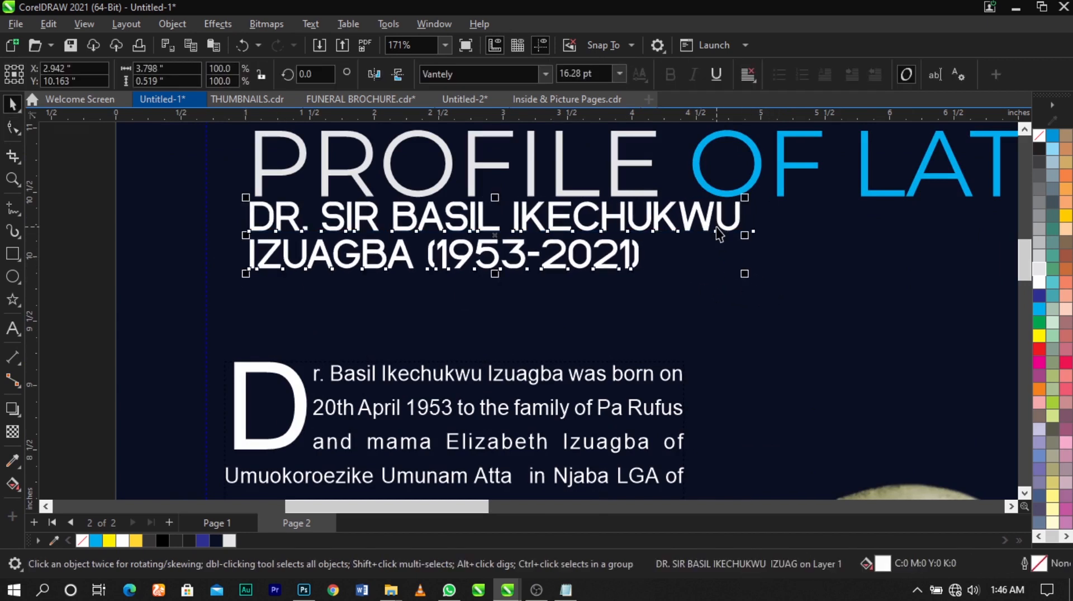
{"action": "left_click", "coordinate": [716, 227]}
{"action": "left_click_drag", "start_coordinate": [717, 223], "coordinate": [717, 231]}
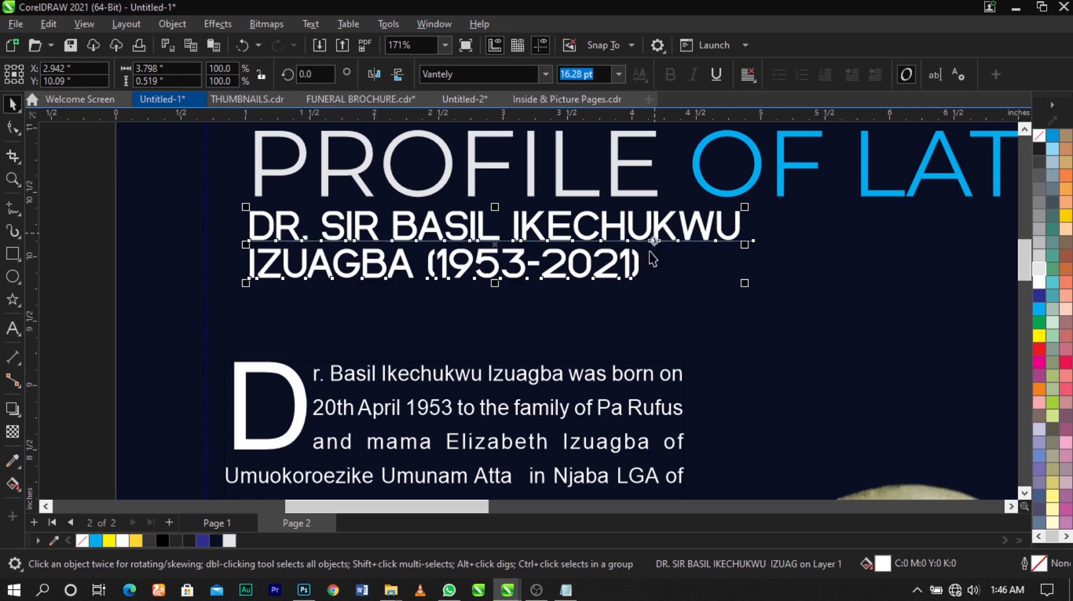
- Colour the second name line, with the surname and years, golden yellow from the document palette
{"action": "double_click", "coordinate": [643, 267]}
{"action": "left_click_drag", "start_coordinate": [643, 267], "coordinate": [232, 274]}
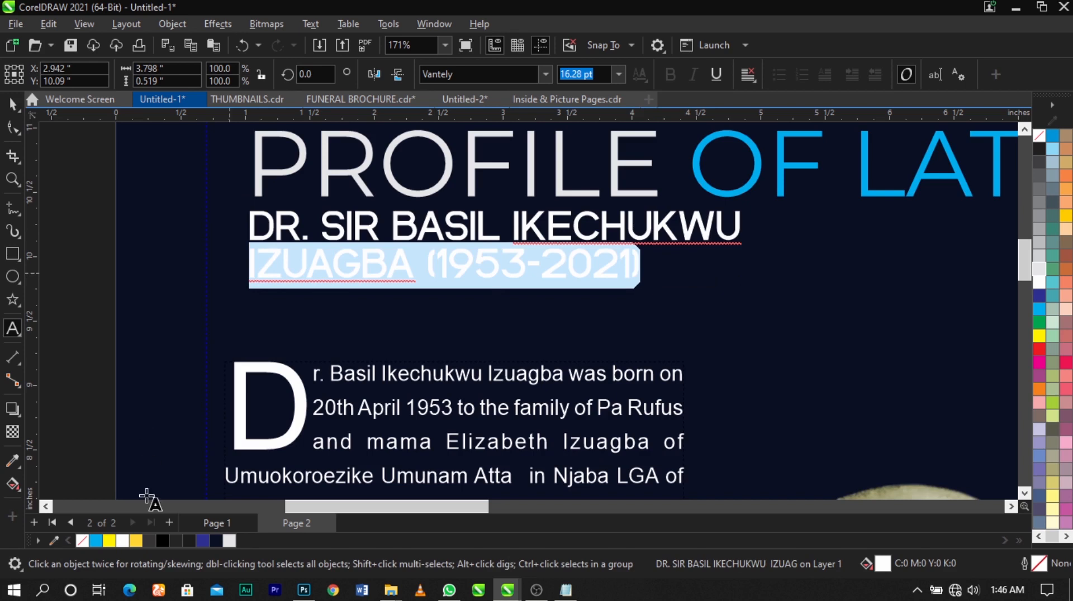
{"action": "left_click", "coordinate": [136, 541]}
{"action": "scroll", "coordinate": [478, 247], "scroll_direction": "down", "scroll_amount": 1}
{"action": "scroll", "coordinate": [478, 246], "scroll_direction": "down", "scroll_amount": 3}
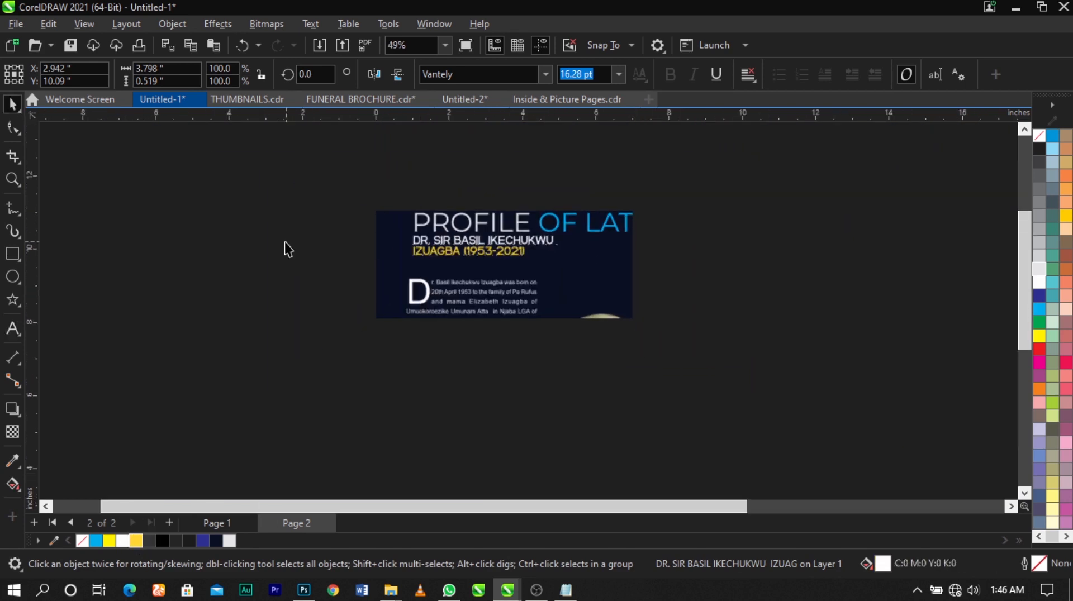
{"action": "left_click", "coordinate": [283, 242]}
- Select the heading, name lines and biography text together and shift them slightly down the navy panel
{"action": "key", "text": "F4"}
{"action": "scroll", "coordinate": [430, 227], "scroll_direction": "down", "scroll_amount": 2}
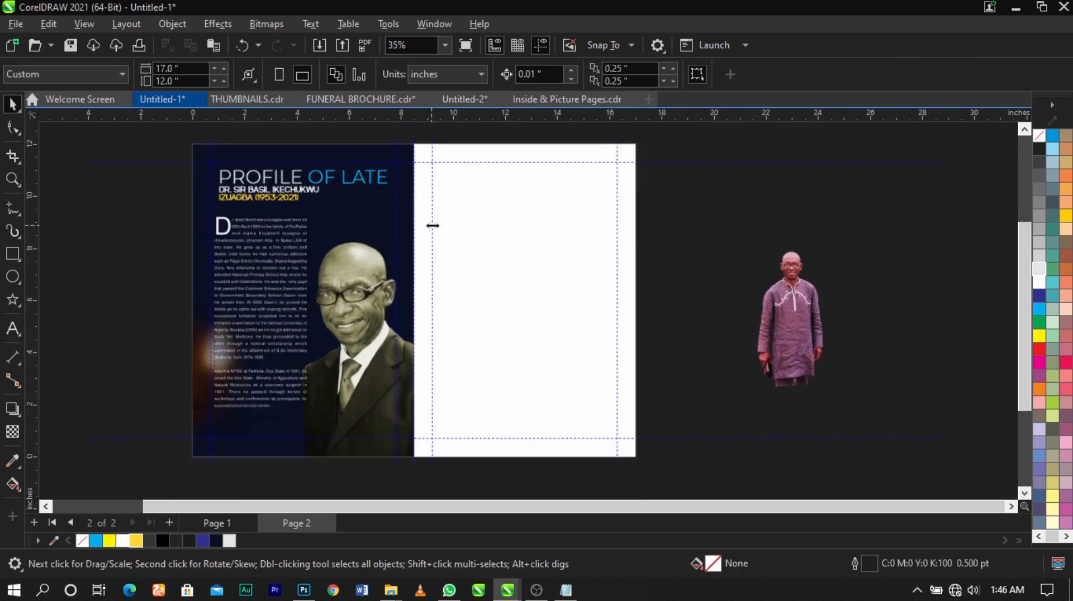
{"action": "key", "text": "z"}
{"action": "left_click_drag", "start_coordinate": [202, 146], "coordinate": [722, 446]}
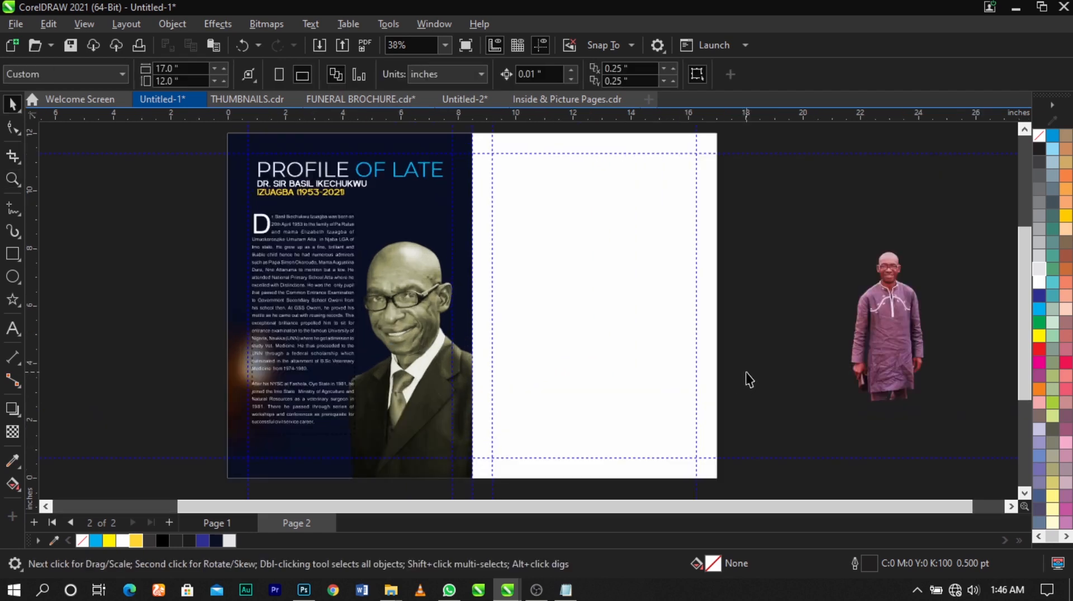
{"action": "left_click", "coordinate": [257, 273]}
{"action": "left_click", "coordinate": [216, 172]}
{"action": "left_click_drag", "start_coordinate": [192, 139], "coordinate": [453, 204]}
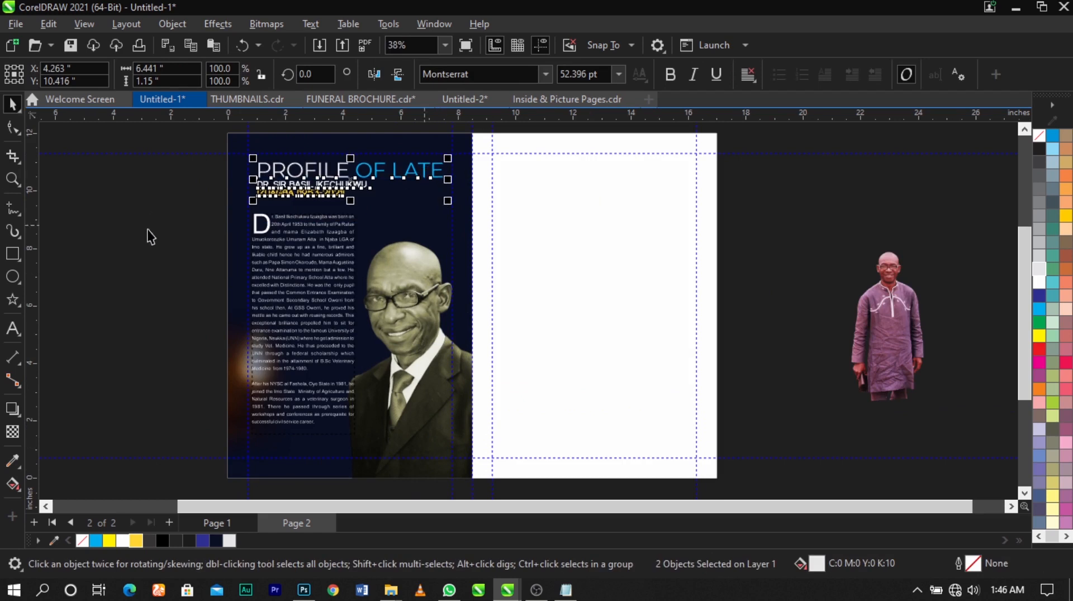
{"action": "left_click_drag", "start_coordinate": [174, 137], "coordinate": [500, 447]}
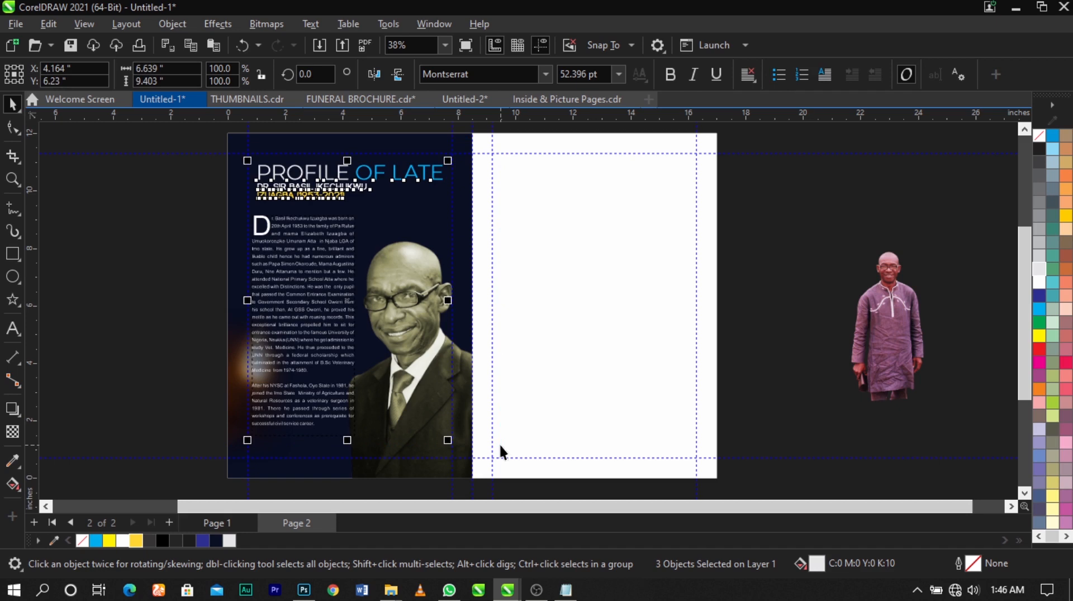
- Nudge the selected heading, name lines and biography text slightly further down the navy panel
{"action": "key", "text": "Down"}
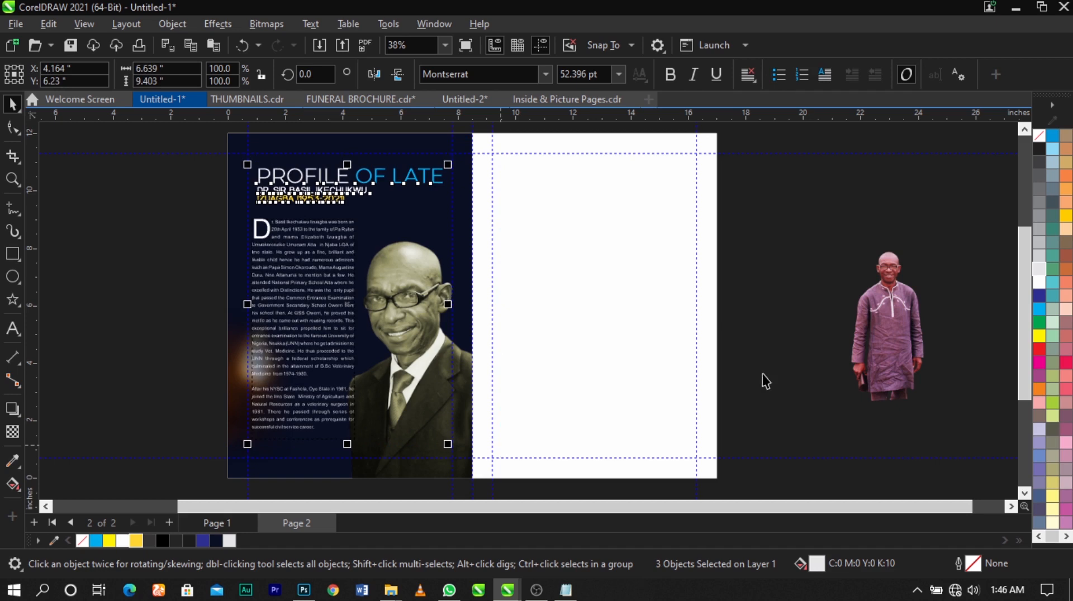
{"action": "left_click", "coordinate": [762, 374]}
{"action": "scroll", "coordinate": [434, 182], "scroll_direction": "up", "scroll_amount": 1}
{"action": "scroll", "coordinate": [184, 179], "scroll_direction": "up", "scroll_amount": 2}
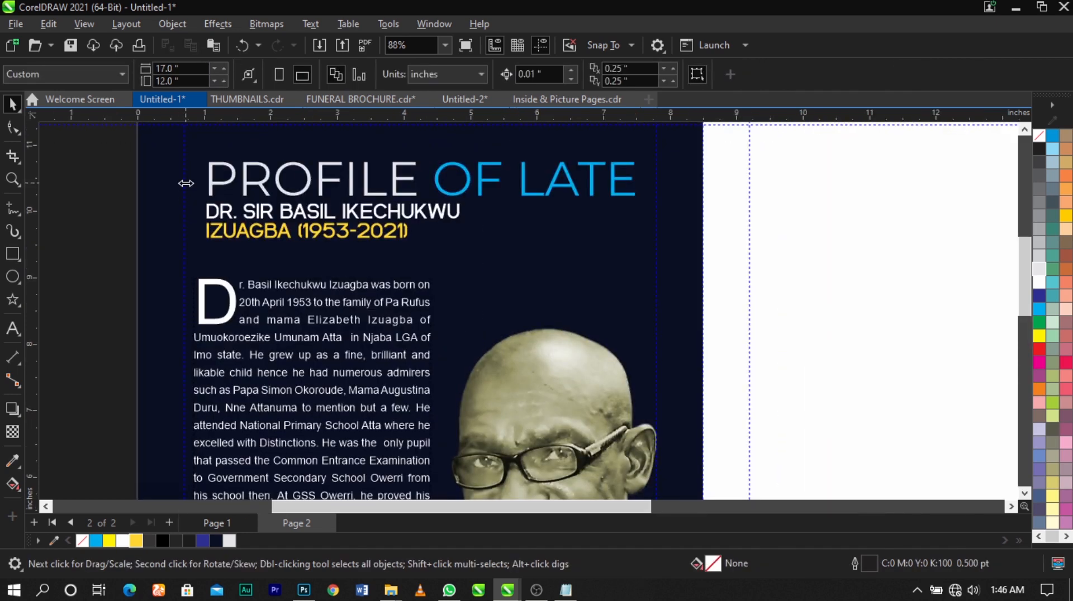
{"action": "scroll", "coordinate": [465, 212], "scroll_direction": "down", "scroll_amount": 3}
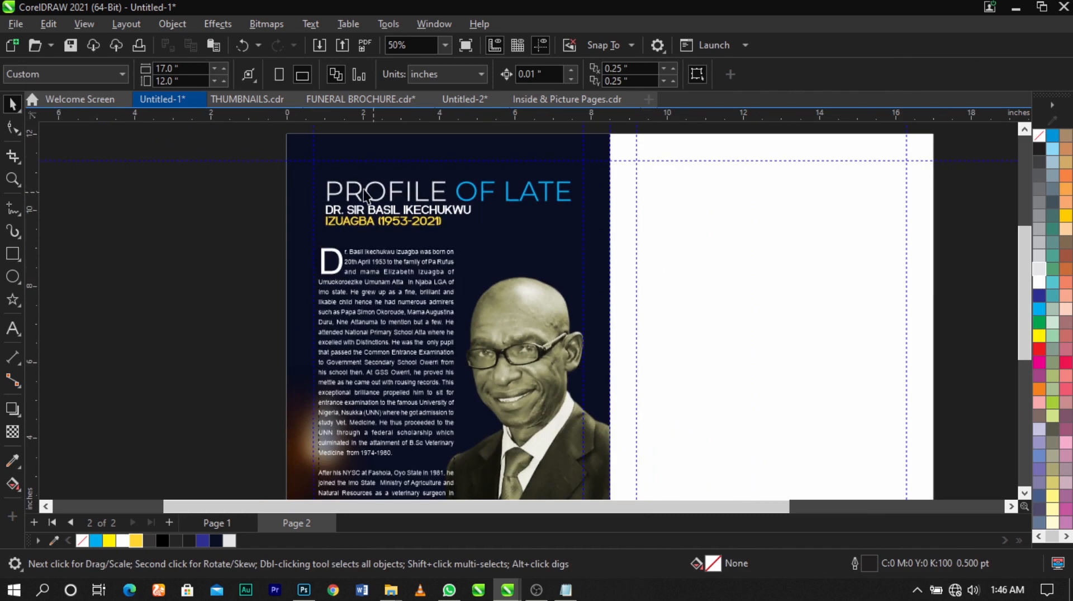
{"action": "scroll", "coordinate": [346, 193], "scroll_direction": "down", "scroll_amount": 2}
{"action": "key", "text": "z"}
{"action": "left_click_drag", "start_coordinate": [288, 142], "coordinate": [809, 436]}
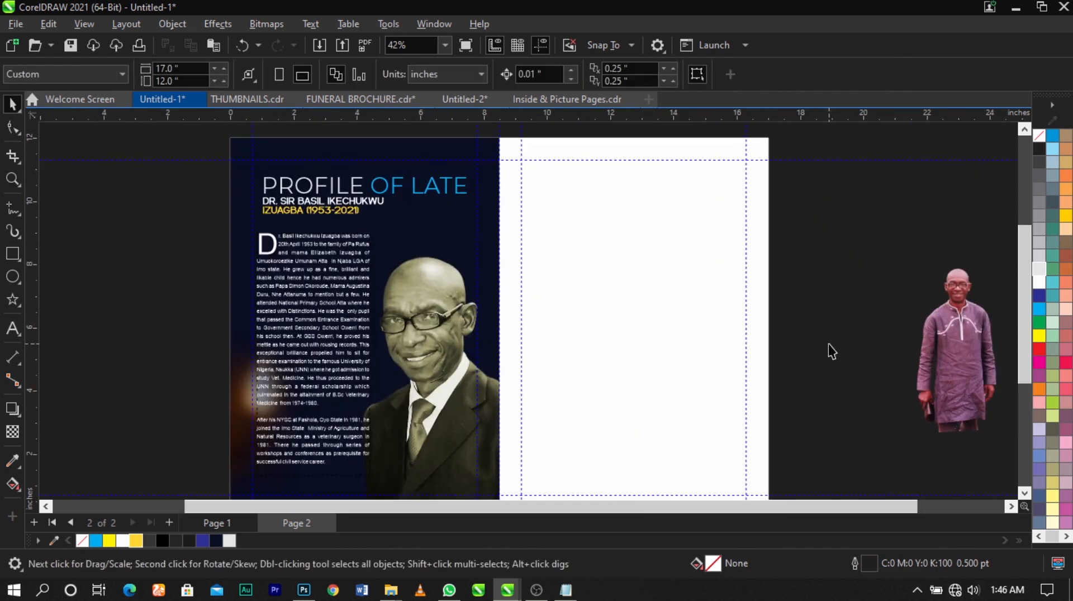
{"action": "left_click", "coordinate": [338, 205]}
{"action": "scroll", "coordinate": [335, 203], "scroll_direction": "up", "scroll_amount": 2}
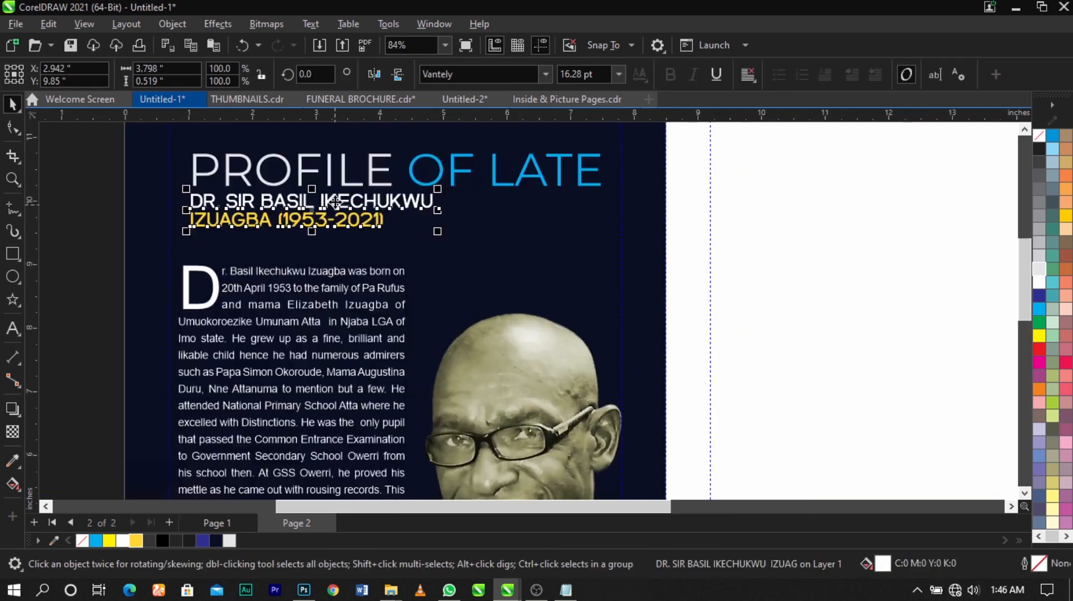
{"action": "triple_click", "coordinate": [335, 202]}
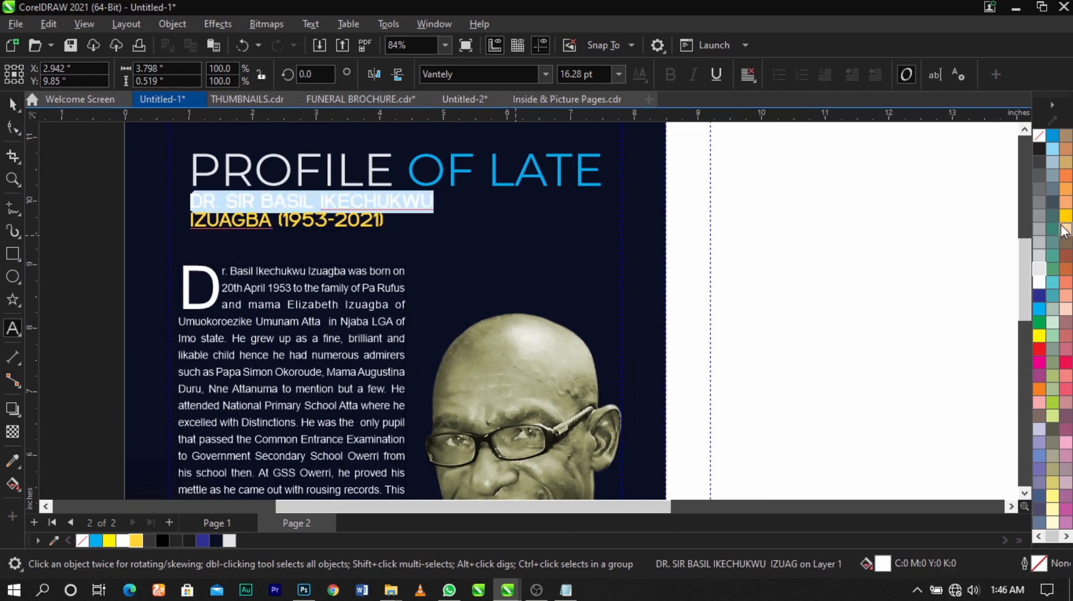
{"action": "scroll", "coordinate": [347, 227], "scroll_direction": "down", "scroll_amount": 3}
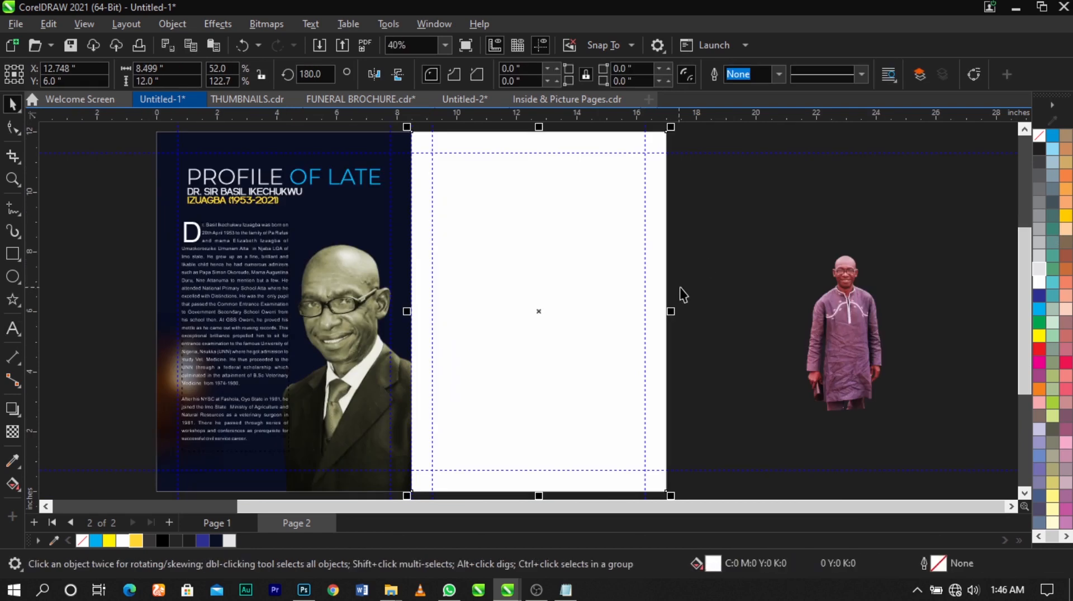
{"action": "left_click", "coordinate": [680, 288]}
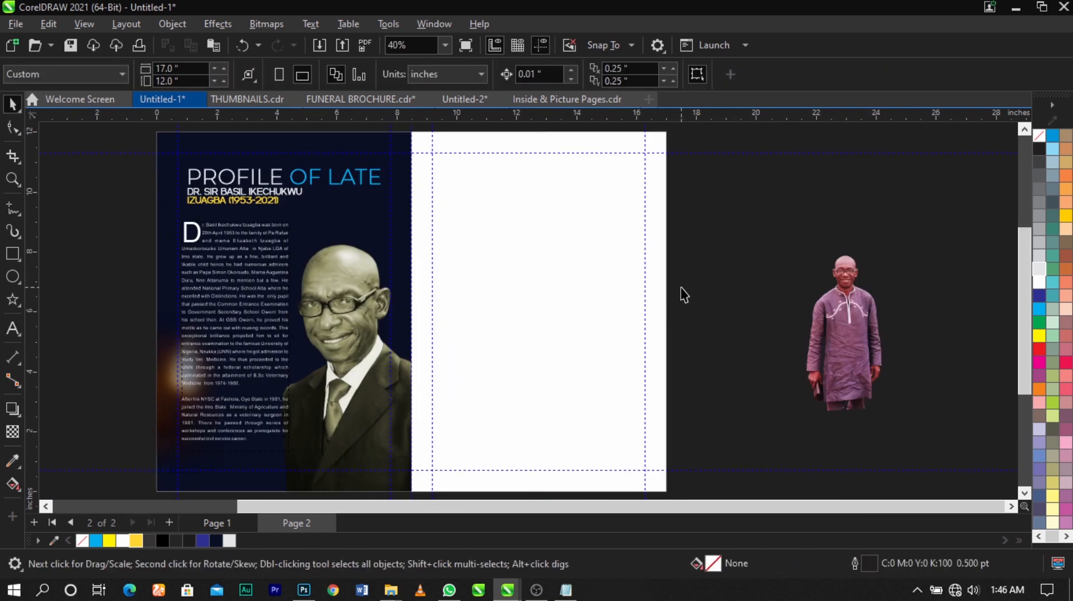
- Move the full-length standing portrait closer to the blank right-hand page
{"action": "left_click", "coordinate": [835, 329]}
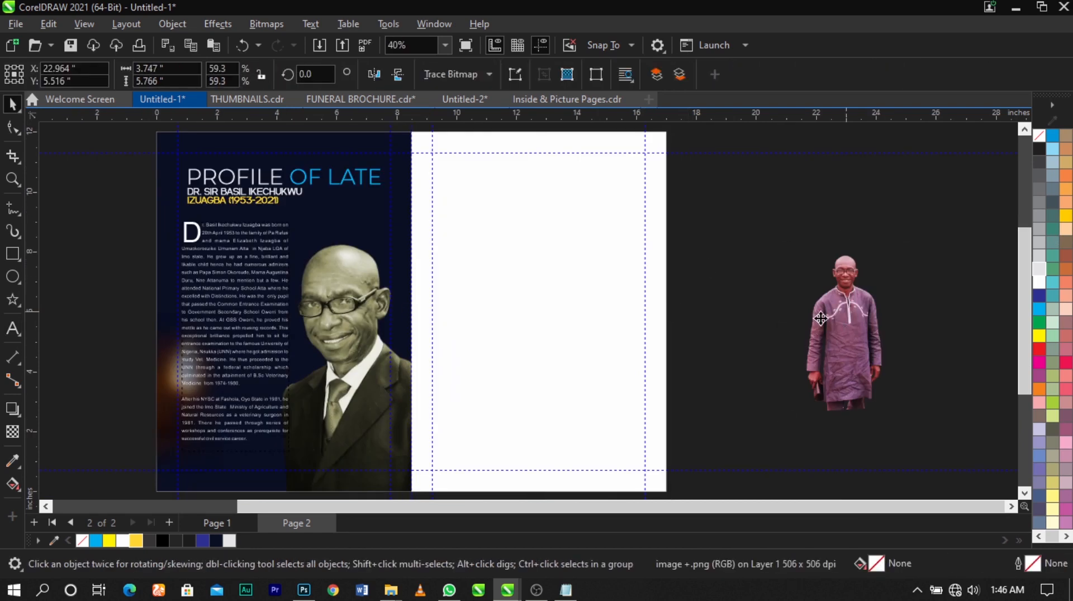
{"action": "left_click_drag", "start_coordinate": [820, 319], "coordinate": [811, 317]}
{"action": "left_click", "coordinate": [637, 294]}
{"action": "left_click", "coordinate": [719, 293]}
{"action": "scroll", "coordinate": [599, 250], "scroll_direction": "down", "scroll_amount": 2}
{"action": "key", "text": "z"}
{"action": "left_click_drag", "start_coordinate": [432, 152], "coordinate": [685, 469]}
{"action": "key", "text": "space"}
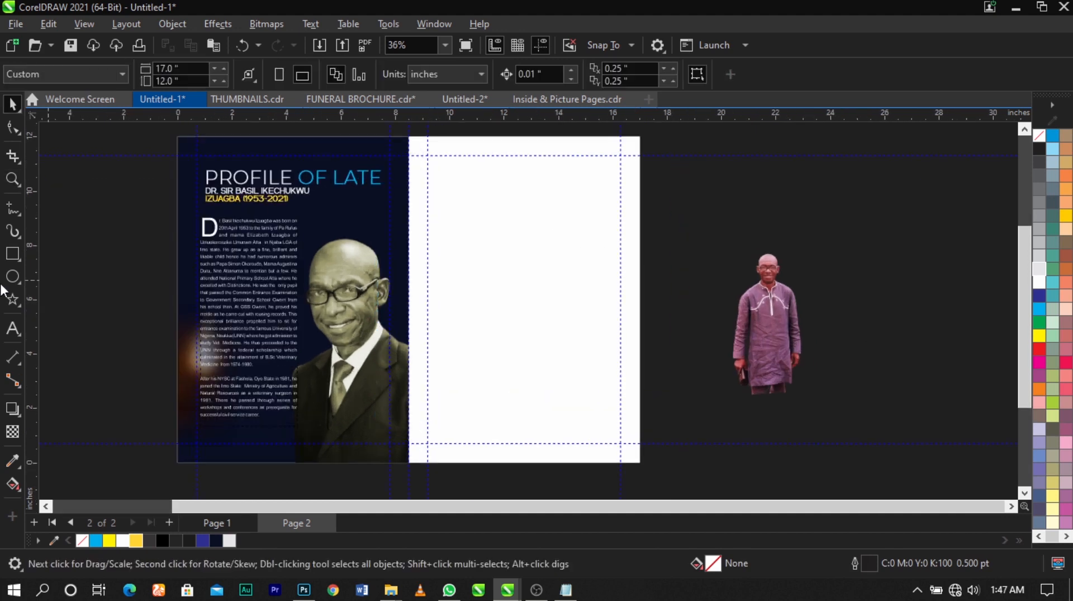
- Draw a full-height rectangle from the spine edge of the blank right page, about 4.05 in wide and 12 in high
{"action": "left_click", "coordinate": [18, 251]}
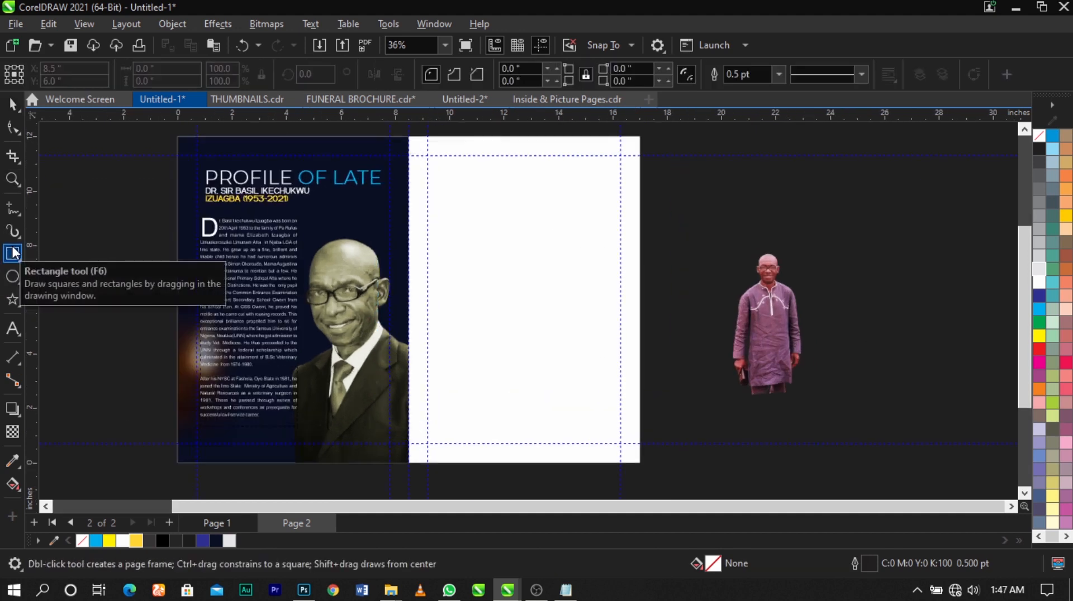
{"action": "left_click_drag", "start_coordinate": [409, 138], "coordinate": [511, 464]}
{"action": "key", "text": "space"}
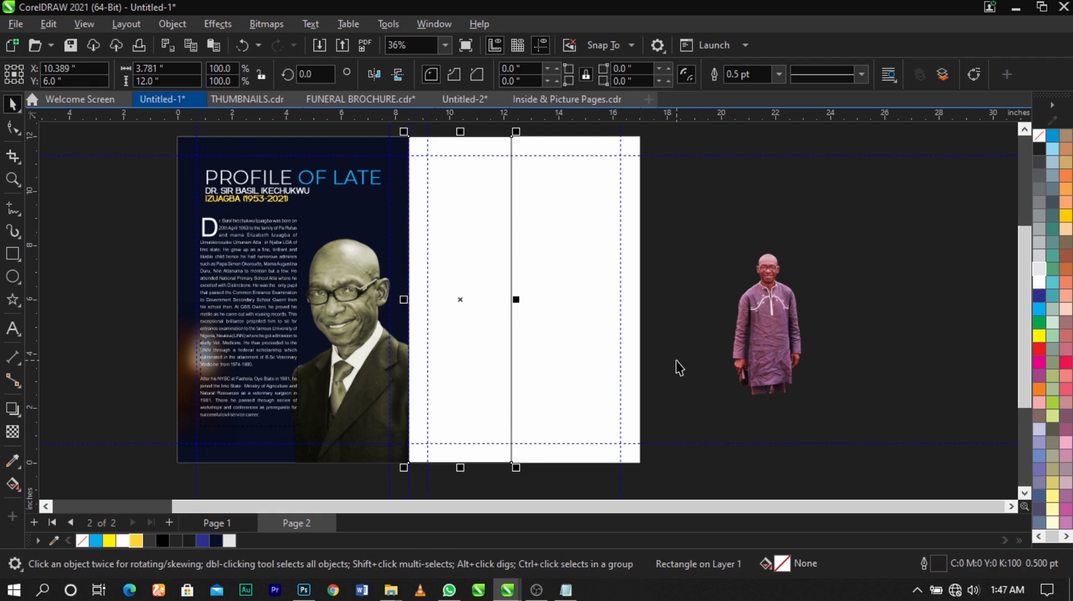
{"action": "scroll", "coordinate": [495, 304], "scroll_direction": "up", "scroll_amount": 2}
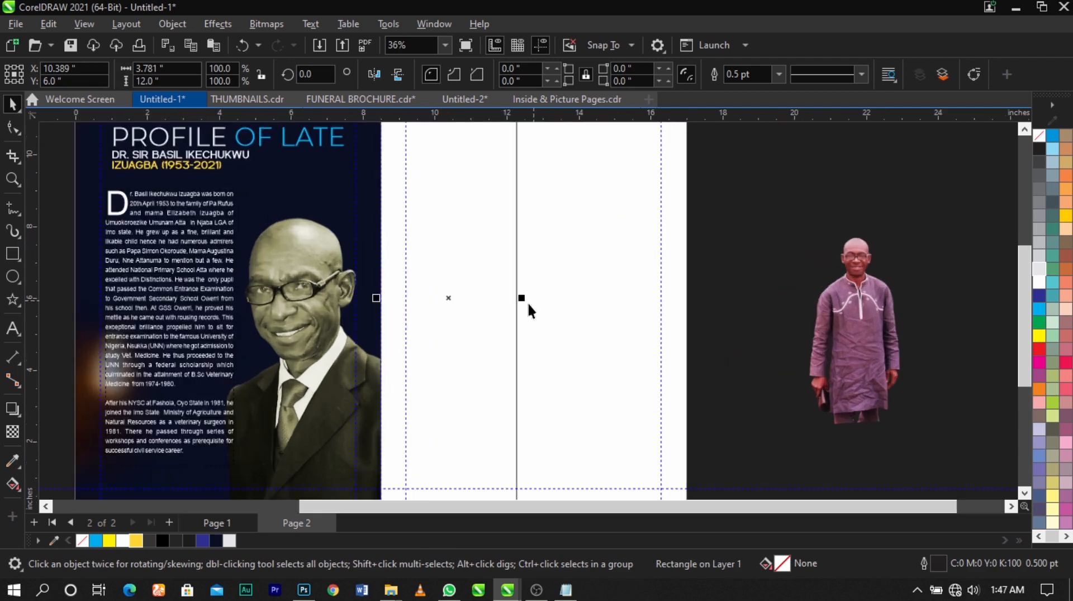
{"action": "left_click_drag", "start_coordinate": [524, 300], "coordinate": [534, 297]}
- PowerClip the full-length portrait and the tall strip rectangle inside the right page's background frame
{"action": "left_click", "coordinate": [861, 316]}
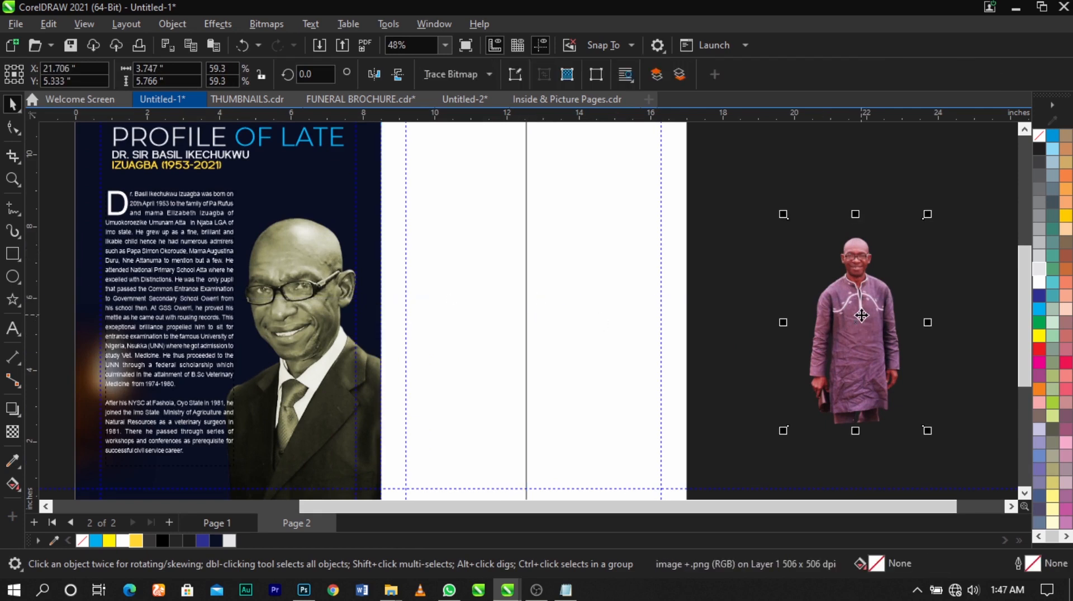
{"action": "right_click", "coordinate": [860, 316]}
{"action": "left_click", "coordinate": [887, 338]}
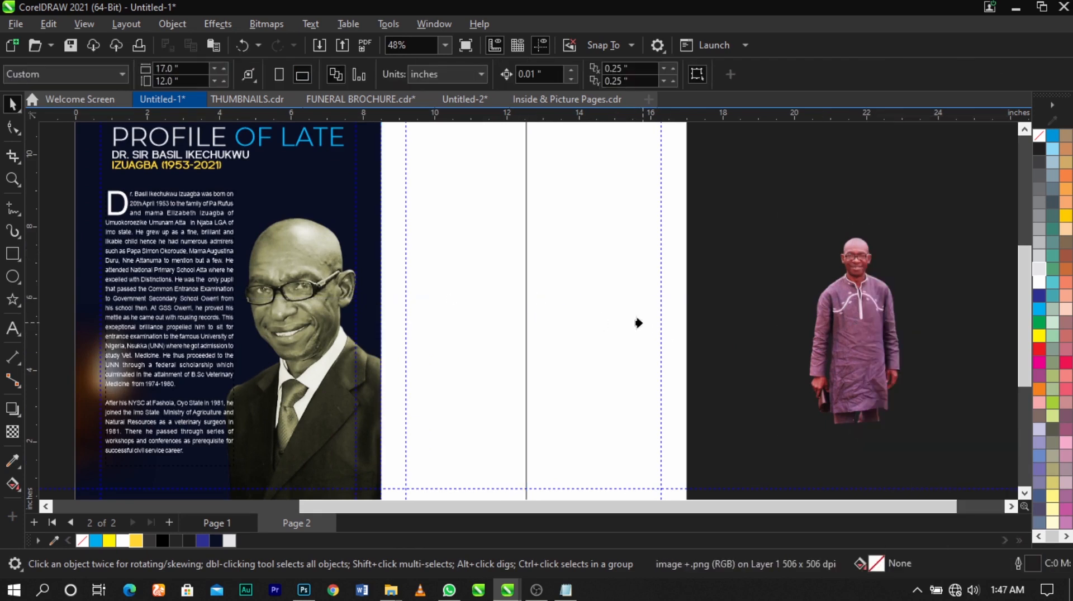
{"action": "left_click", "coordinate": [642, 312]}
{"action": "scroll", "coordinate": [546, 242], "scroll_direction": "down", "scroll_amount": 2}
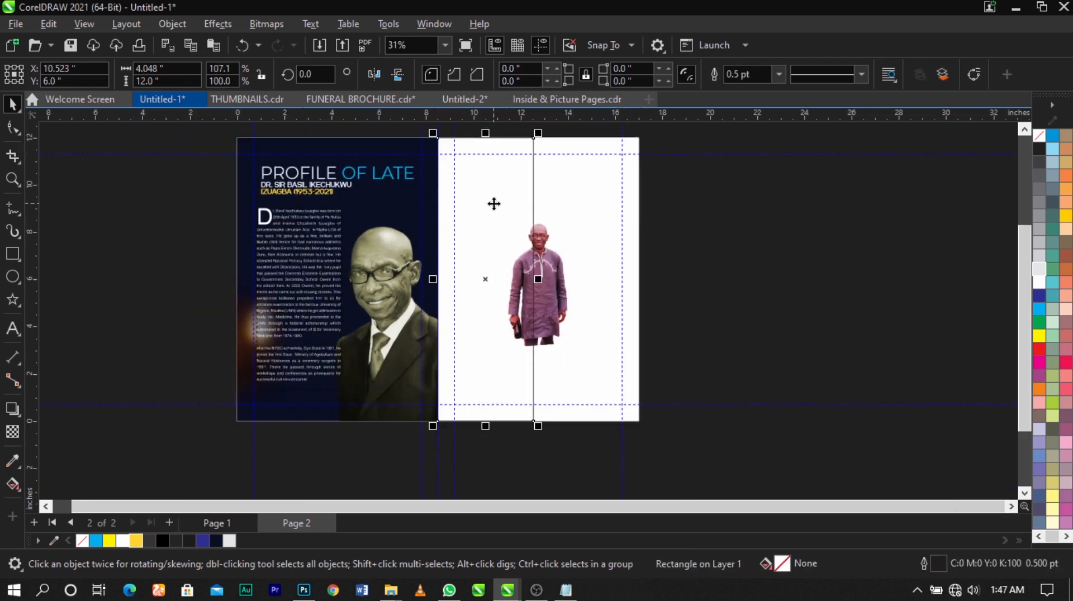
{"action": "right_click", "coordinate": [495, 203]}
{"action": "left_click", "coordinate": [536, 303]}
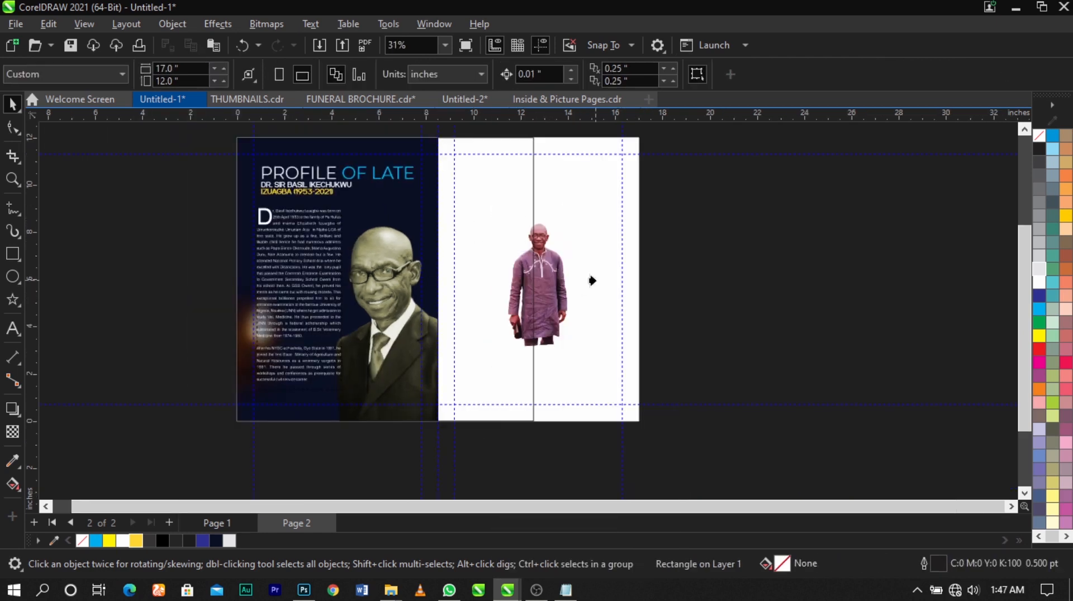
{"action": "left_click", "coordinate": [592, 280]}
- Open the right page's PowerClip contents for editing and narrow the strip rectangle to about 3.63 in wide
{"action": "double_click", "coordinate": [593, 275]}
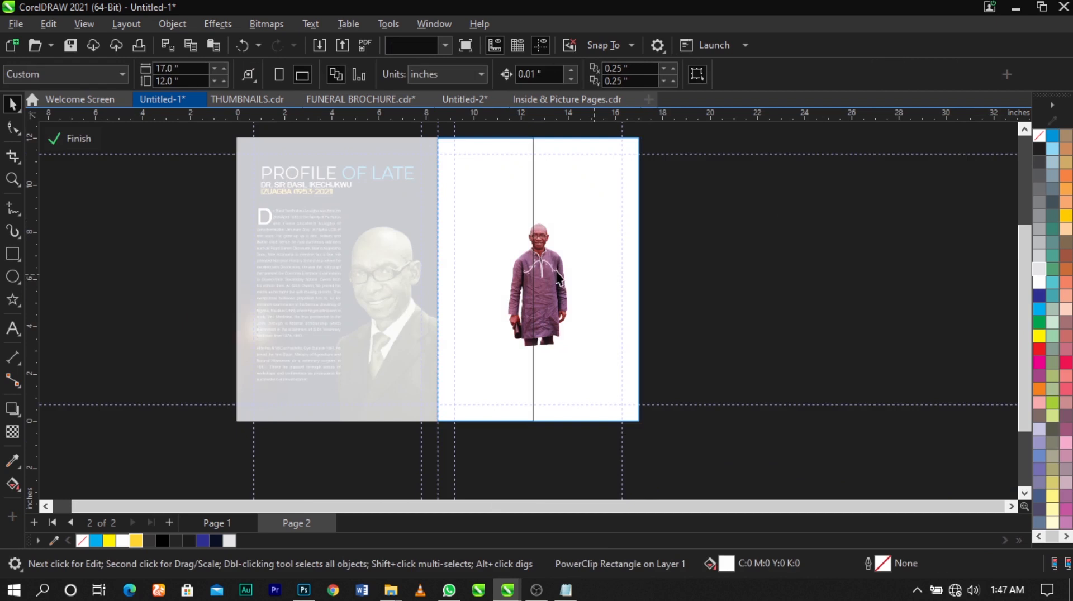
{"action": "left_click", "coordinate": [533, 292]}
{"action": "scroll", "coordinate": [534, 292], "scroll_direction": "up", "scroll_amount": 2}
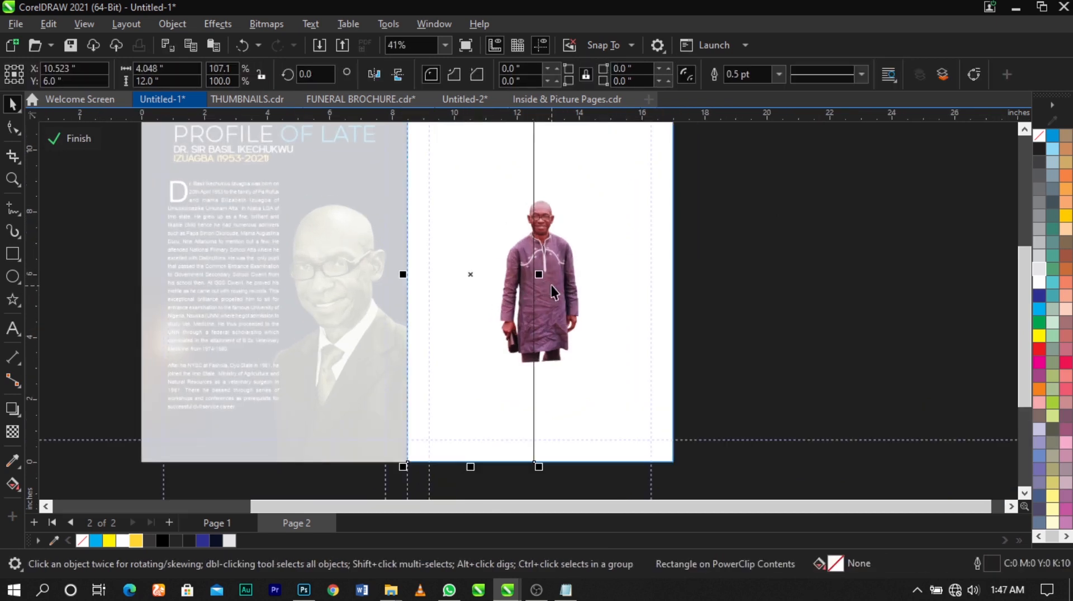
{"action": "left_click_drag", "start_coordinate": [538, 276], "coordinate": [525, 277]}
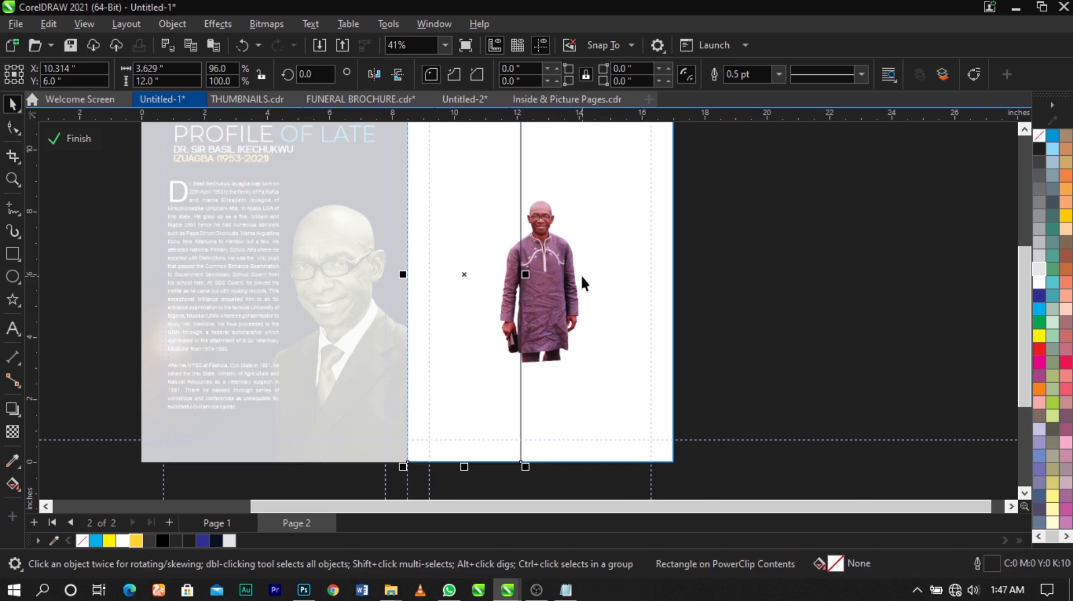
- Fill the strip with the pink tone #D7929B sampled from the man's forehead and remove its outline
{"action": "scroll", "coordinate": [560, 215], "scroll_direction": "up", "scroll_amount": 4}
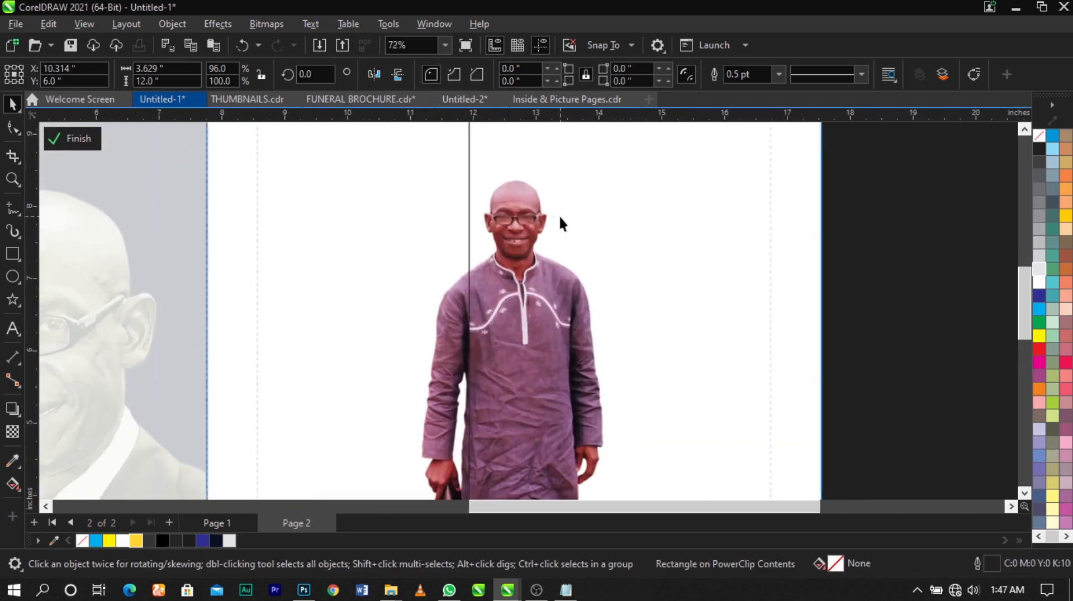
{"action": "left_click", "coordinate": [13, 461]}
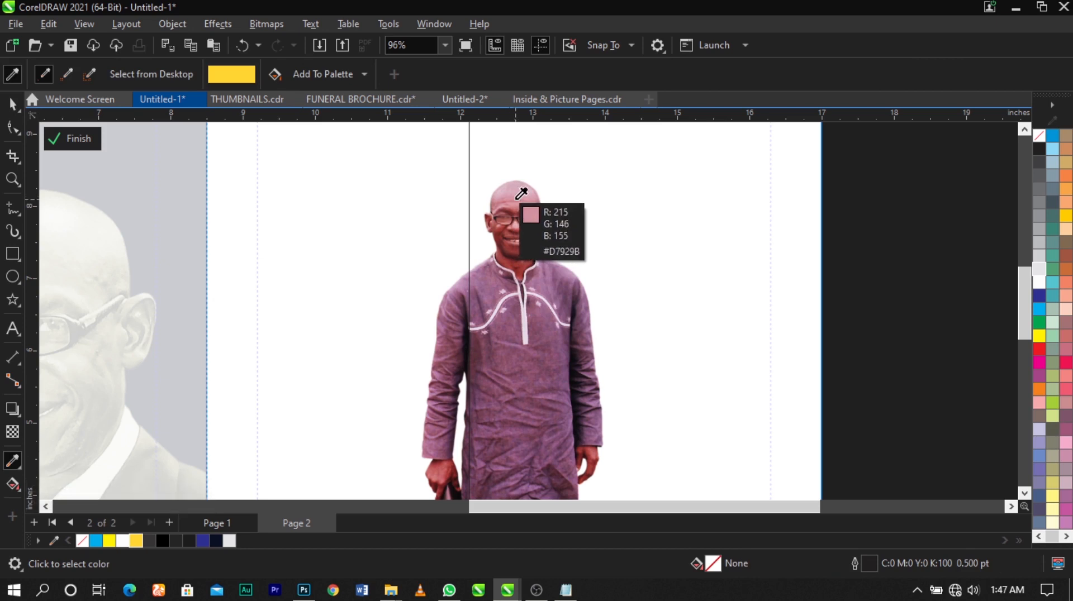
{"action": "left_click", "coordinate": [514, 197]}
{"action": "scroll", "coordinate": [515, 198], "scroll_direction": "down", "scroll_amount": 1}
{"action": "scroll", "coordinate": [514, 197], "scroll_direction": "down", "scroll_amount": 3}
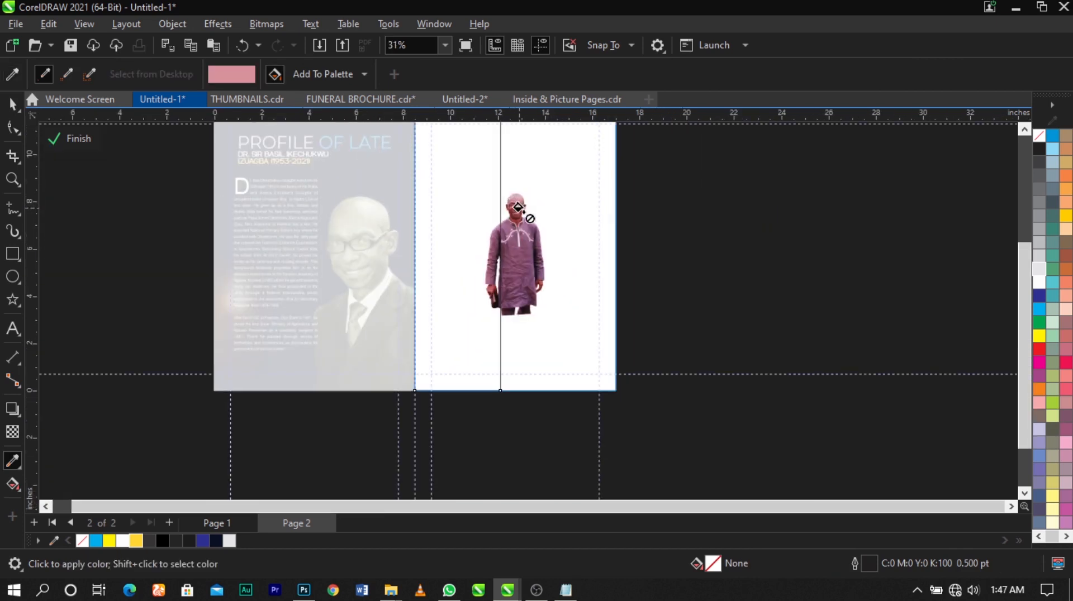
{"action": "left_click", "coordinate": [444, 152]}
{"action": "key", "text": "space"}
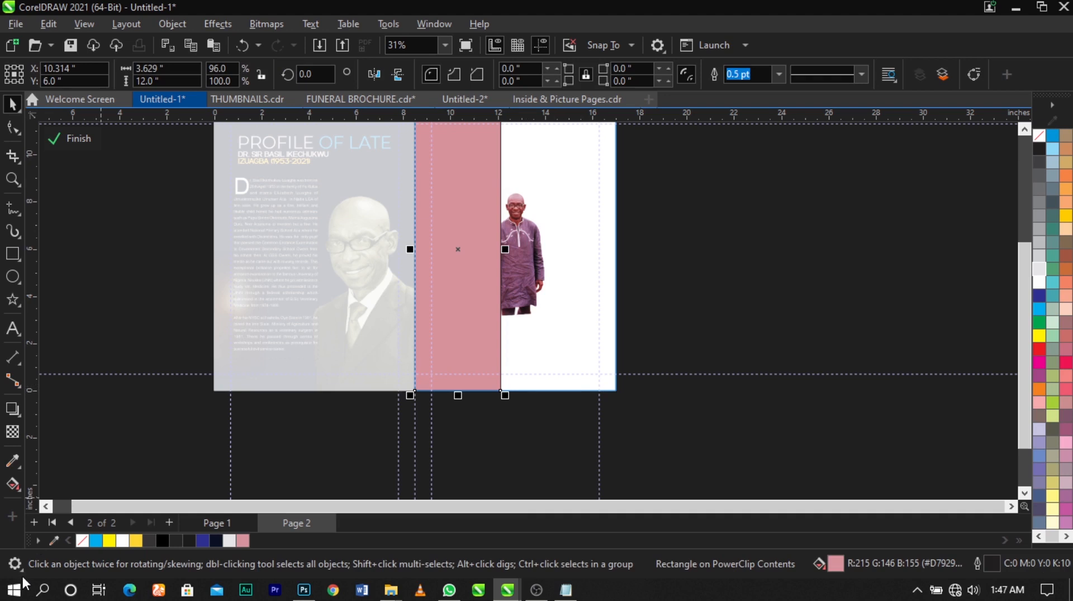
{"action": "right_click", "coordinate": [75, 540]}
{"action": "left_click", "coordinate": [122, 329]}
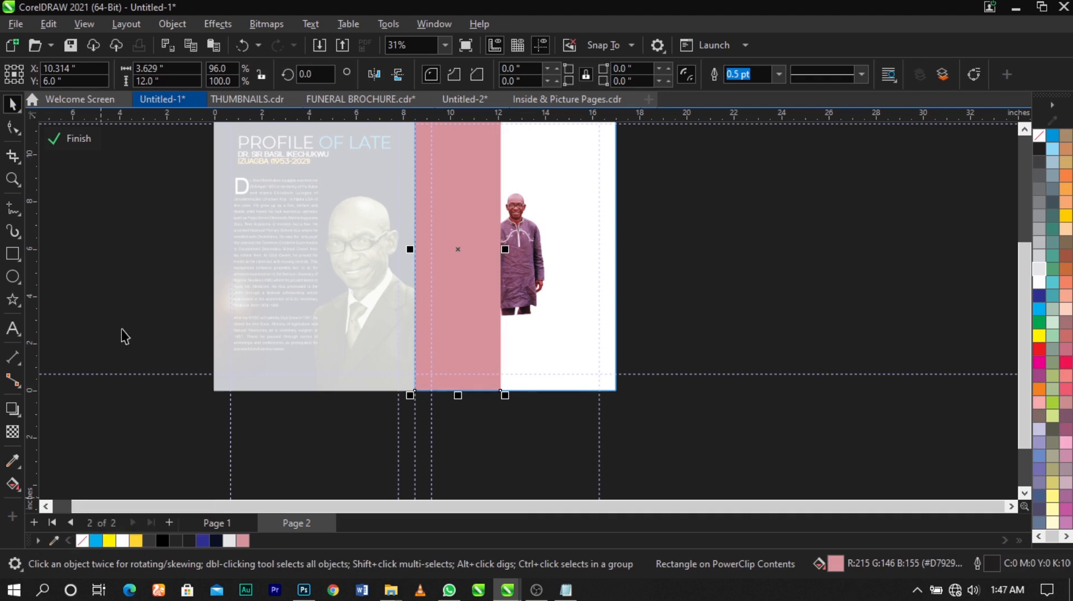
- Bring the full-length portrait to the front, enlarge it to about 5.64 by 8.68 in and stand it at the strip's lower end
{"action": "left_click", "coordinate": [540, 291]}
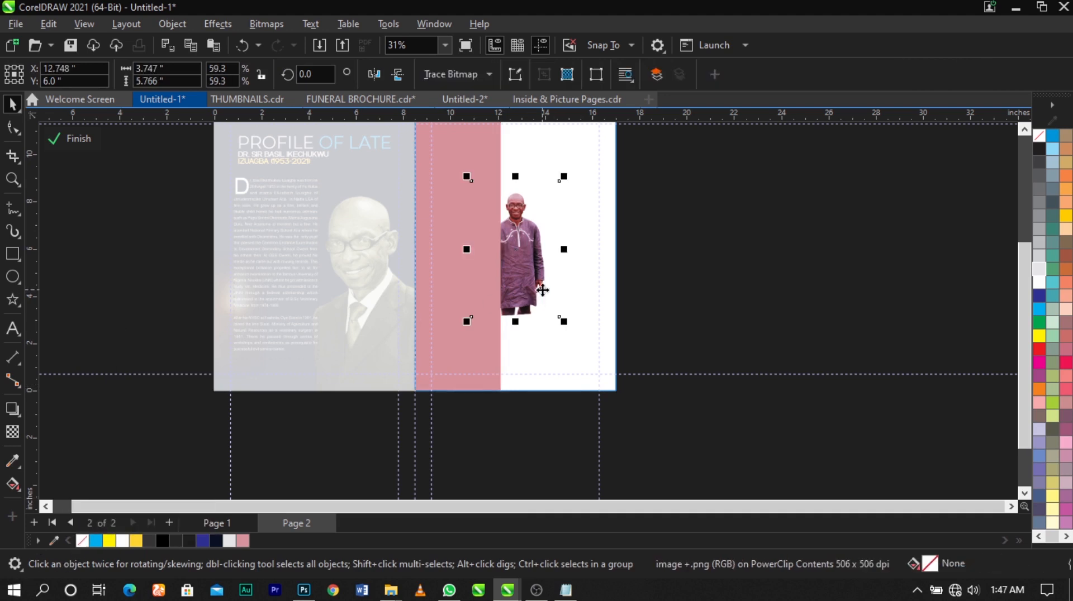
{"action": "key", "text": "shift+Page_Up"}
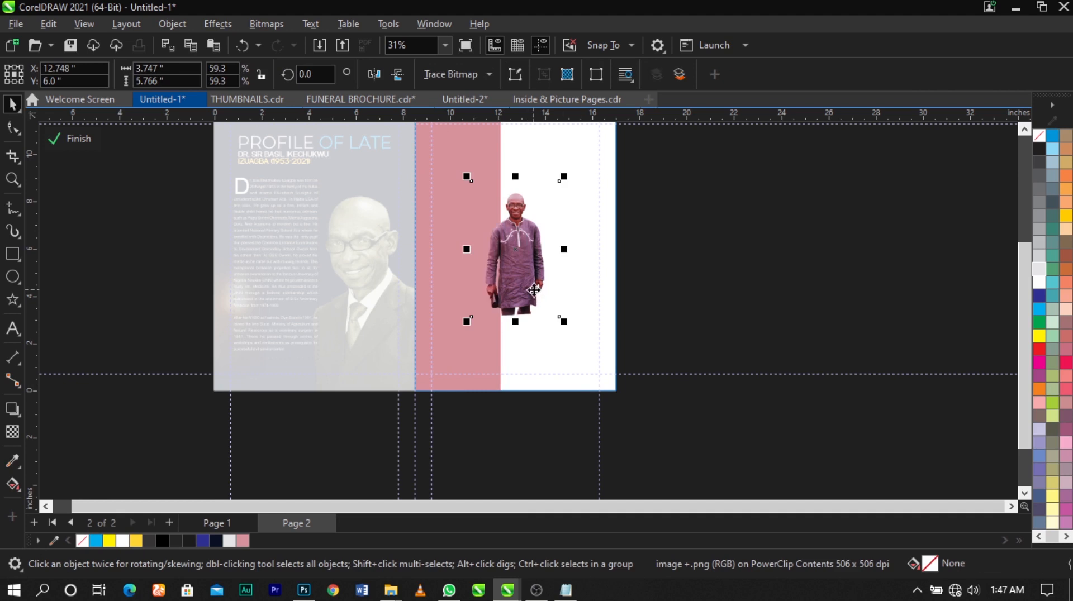
{"action": "left_click_drag", "start_coordinate": [533, 290], "coordinate": [480, 370]}
{"action": "left_click_drag", "start_coordinate": [505, 258], "coordinate": [568, 167]}
{"action": "scroll", "coordinate": [514, 232], "scroll_direction": "up", "scroll_amount": 1}
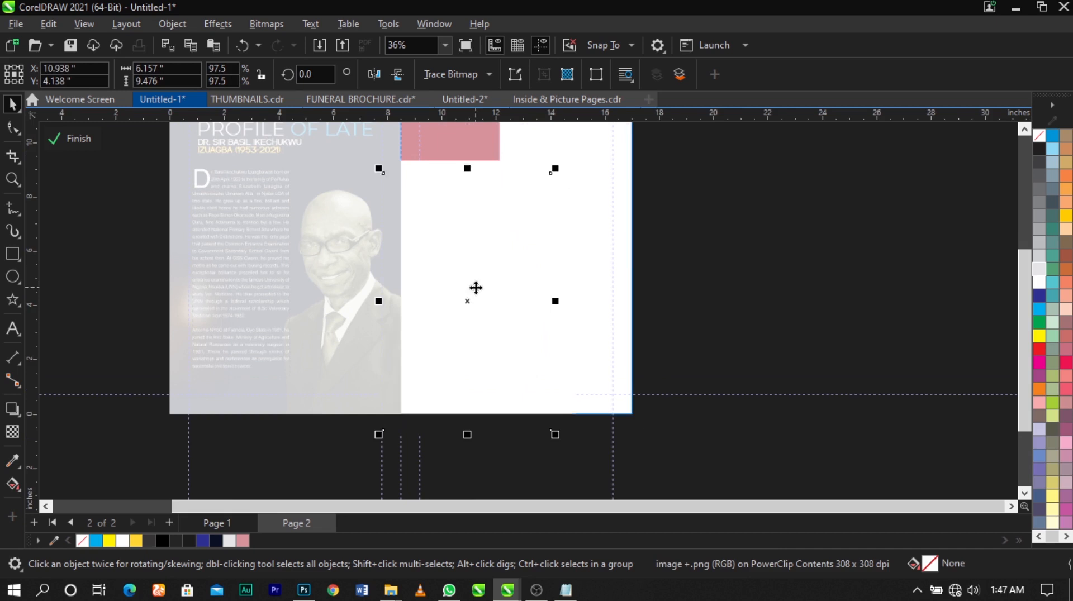
{"action": "left_click_drag", "start_coordinate": [476, 287], "coordinate": [468, 283]}
{"action": "left_click_drag", "start_coordinate": [549, 167], "coordinate": [534, 188]}
{"action": "left_click", "coordinate": [477, 253]}
{"action": "left_click_drag", "start_coordinate": [477, 255], "coordinate": [477, 255]}
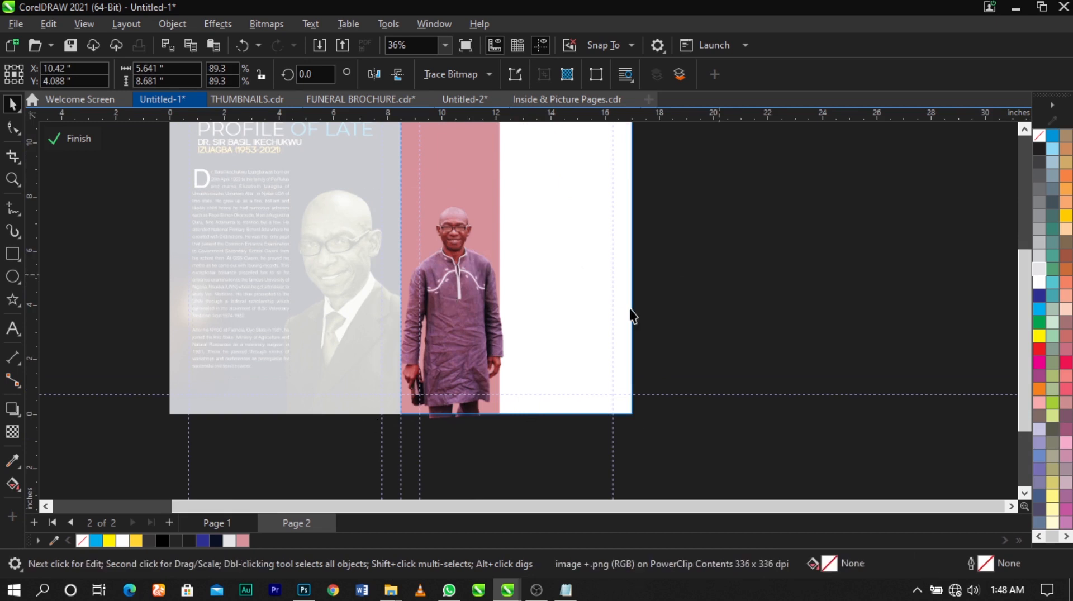
- Change the strip's uniform fill to a warm golden orange, about #E6B250, by adjusting hue and shade
{"action": "left_click", "coordinate": [719, 275]}
{"action": "scroll", "coordinate": [425, 327], "scroll_direction": "down", "scroll_amount": 2}
{"action": "left_click", "coordinate": [462, 197]}
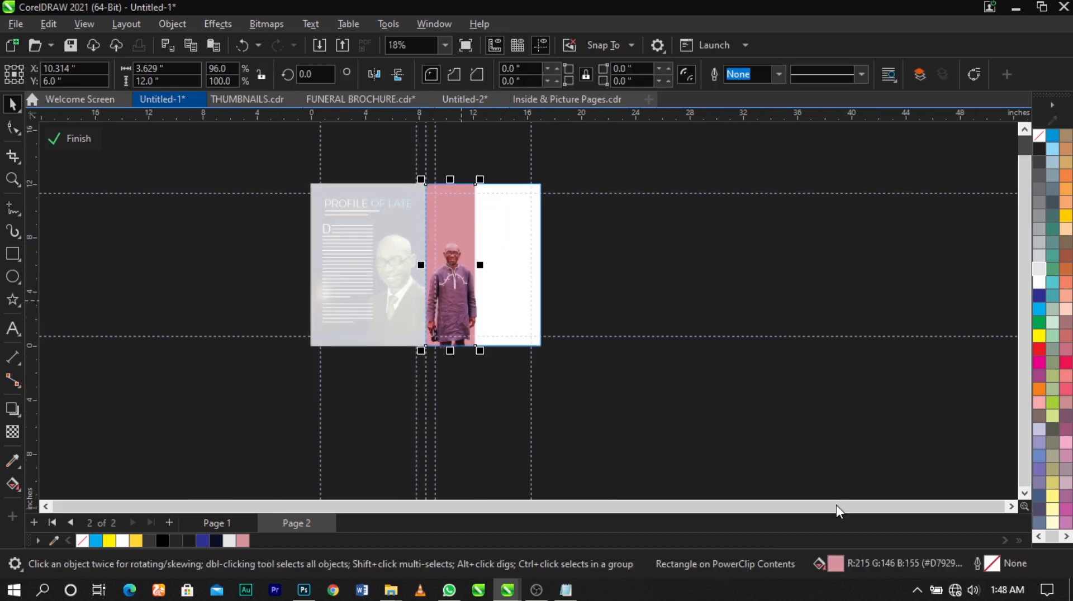
{"action": "key", "text": "shift+F11"}
{"action": "left_click_drag", "start_coordinate": [525, 78], "coordinate": [754, 61]}
{"action": "left_click_drag", "start_coordinate": [584, 362], "coordinate": [581, 363]}
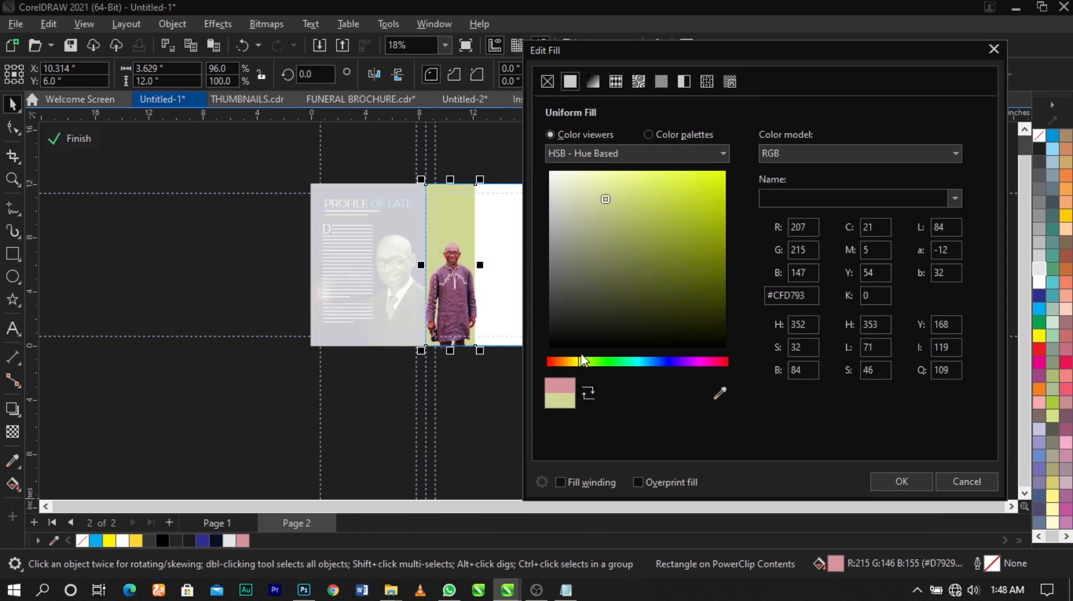
{"action": "left_click_drag", "start_coordinate": [608, 197], "coordinate": [679, 179]}
{"action": "left_click_drag", "start_coordinate": [575, 359], "coordinate": [570, 360]}
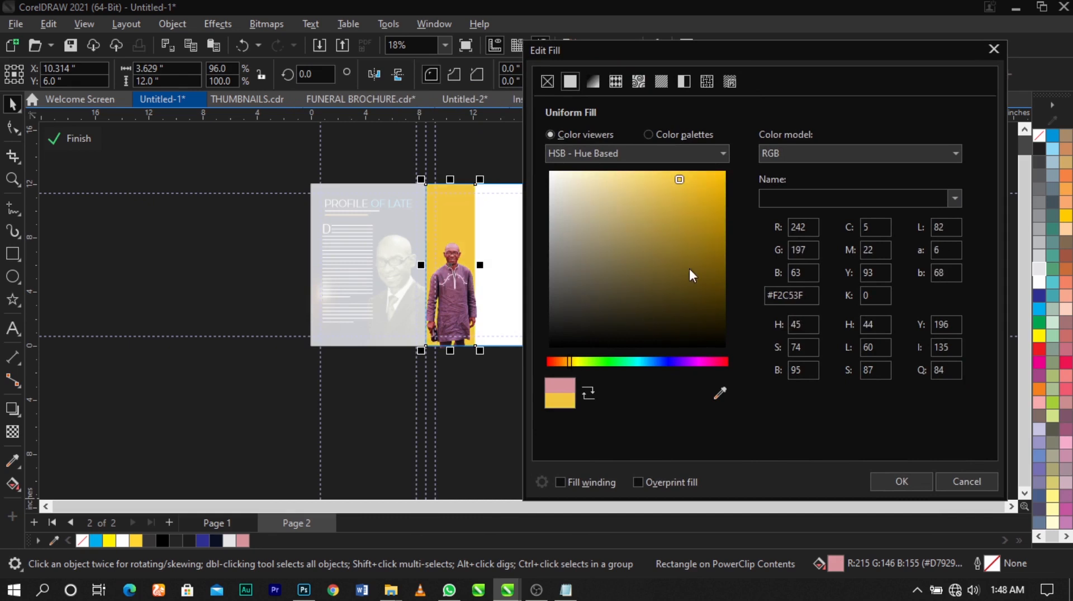
{"action": "left_click_drag", "start_coordinate": [678, 179], "coordinate": [682, 178]}
{"action": "left_click_drag", "start_coordinate": [683, 180], "coordinate": [664, 188]}
{"action": "left_click_drag", "start_coordinate": [566, 361], "coordinate": [566, 364]}
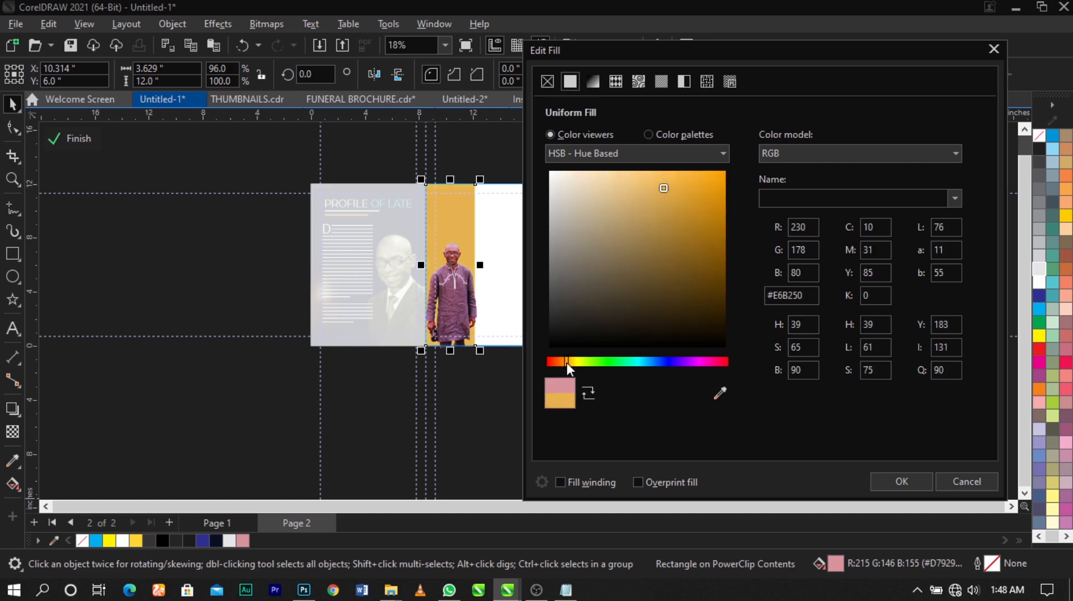
{"action": "left_click", "coordinate": [666, 186]}
{"action": "left_click", "coordinate": [873, 484]}
- Apply the strip's golden fill and finish editing the right page's PowerClip contents
{"action": "left_click", "coordinate": [854, 360], "text": "ctrl"}
{"action": "left_click", "coordinate": [579, 234]}
{"action": "key", "text": "z"}
{"action": "left_click_drag", "start_coordinate": [587, 157], "coordinate": [204, 419]}
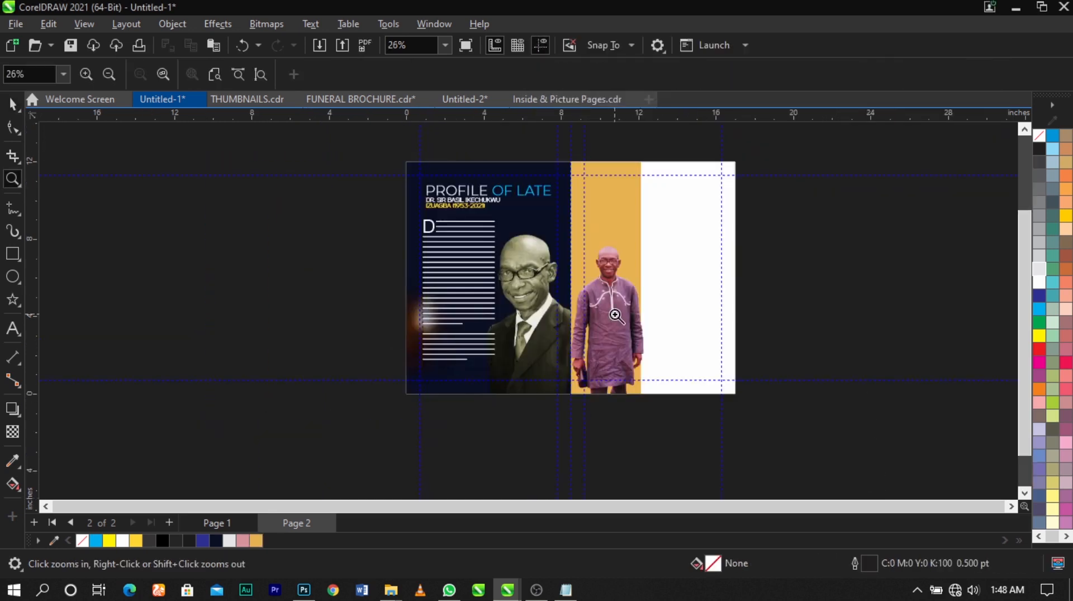
- Fill the right page's background rectangle with 20% Black
{"action": "key", "text": "space"}
{"action": "scroll", "coordinate": [706, 270], "scroll_direction": "up", "scroll_amount": 1}
{"action": "left_click", "coordinate": [705, 270]}
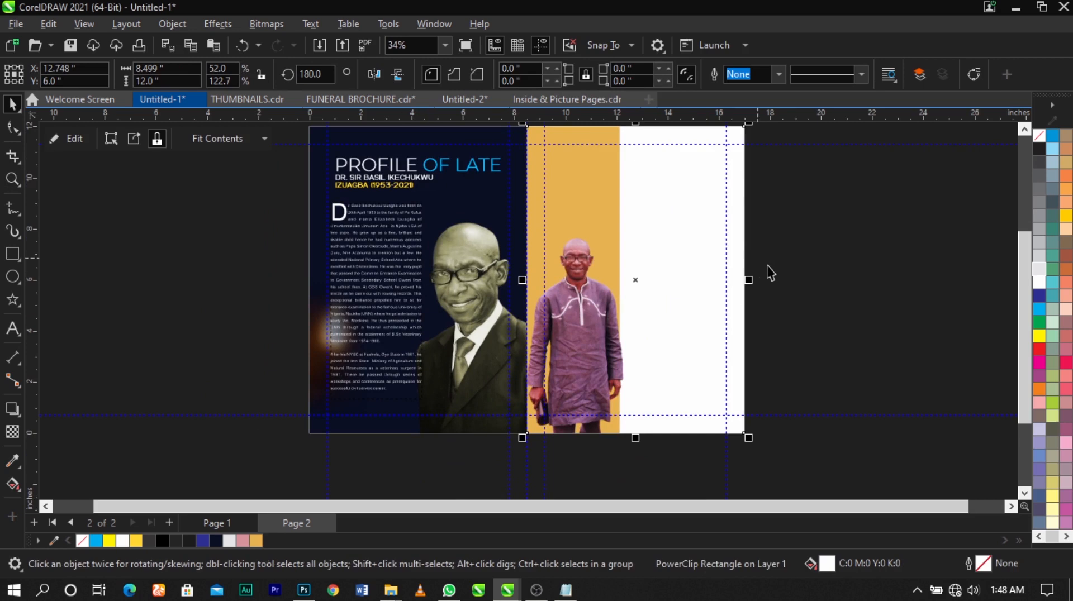
{"action": "left_click", "coordinate": [1042, 266]}
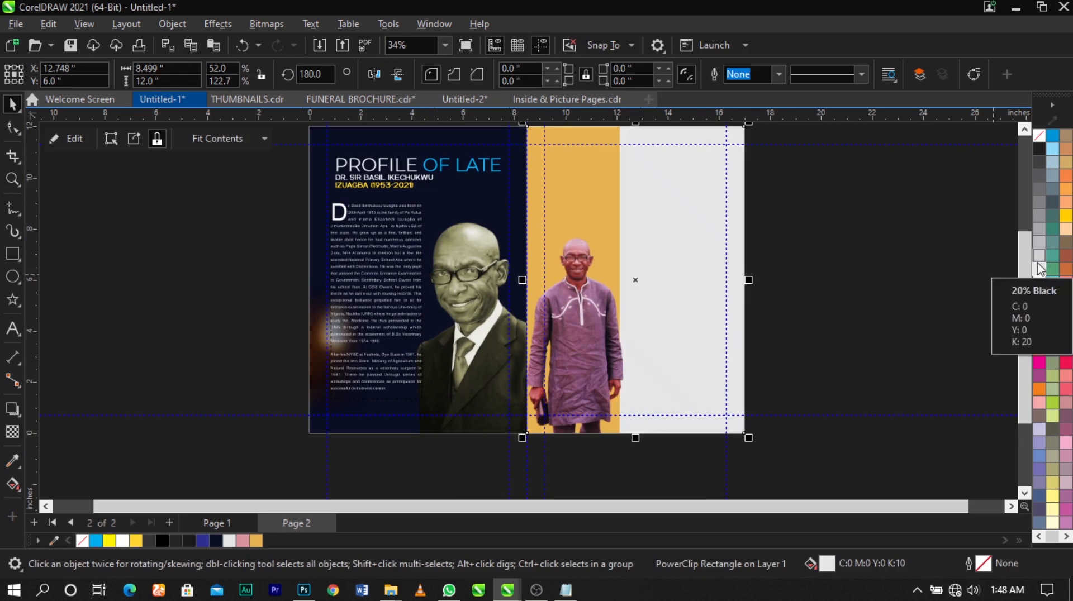
{"action": "left_click", "coordinate": [1037, 261]}
{"action": "left_click", "coordinate": [916, 275]}
{"action": "scroll", "coordinate": [916, 276], "scroll_direction": "down", "scroll_amount": 1}
{"action": "key", "text": "z"}
{"action": "left_click_drag", "start_coordinate": [709, 159], "coordinate": [289, 434]}
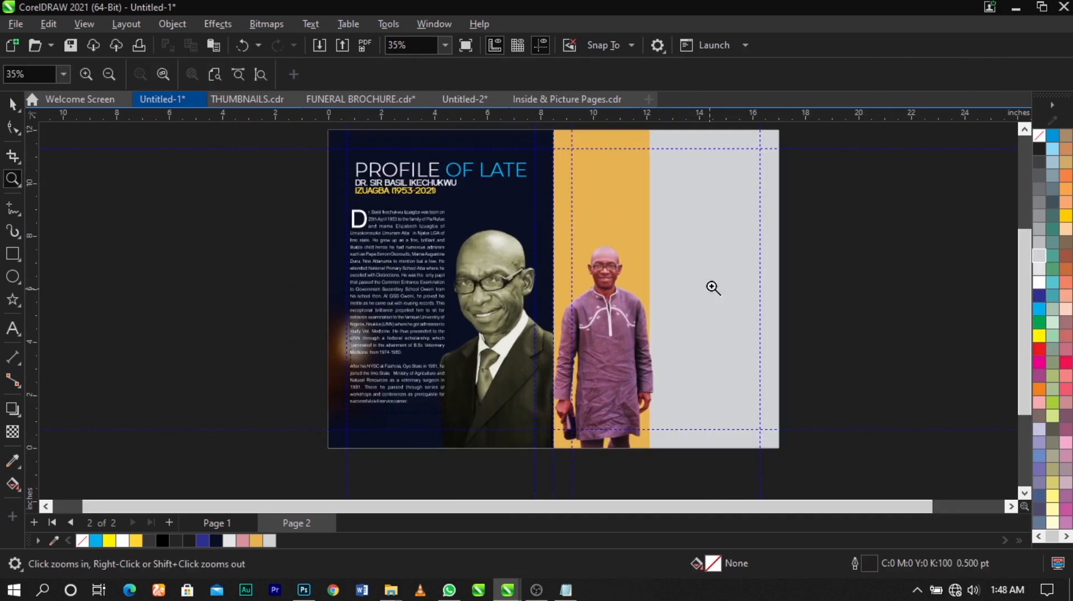
- Copy the blurred candle-flame bitmap from the left page's PowerClip contents and finish editing that page
{"action": "key", "text": "space"}
{"action": "left_click", "coordinate": [742, 266]}
{"action": "left_click", "coordinate": [803, 273]}
{"action": "scroll", "coordinate": [462, 264], "scroll_direction": "down", "scroll_amount": 1}
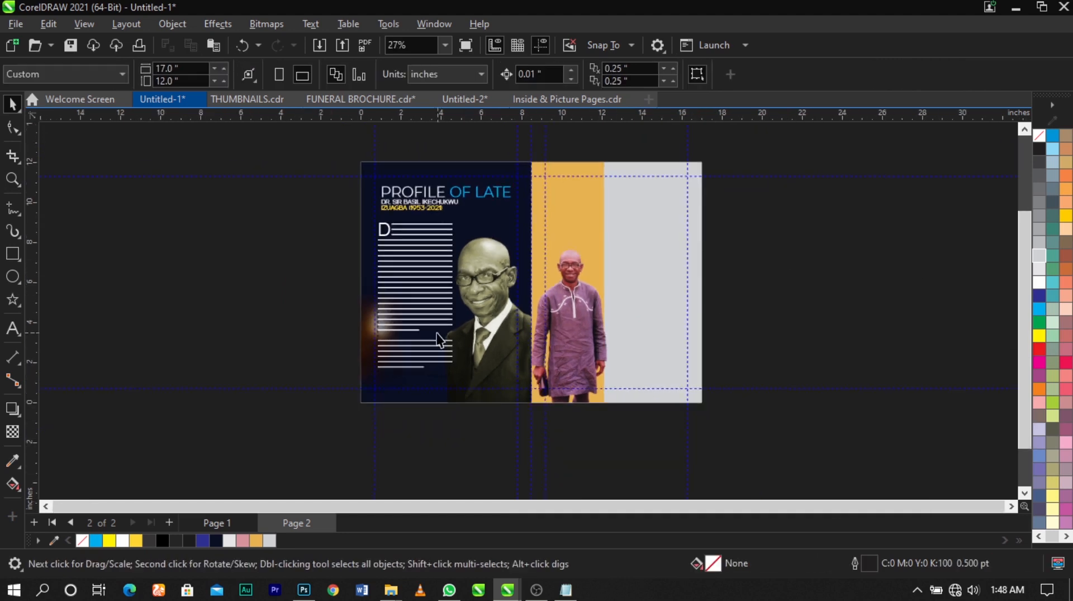
{"action": "scroll", "coordinate": [441, 335], "scroll_direction": "up", "scroll_amount": 1}
{"action": "double_click", "coordinate": [349, 347]}
{"action": "left_click", "coordinate": [350, 350]}
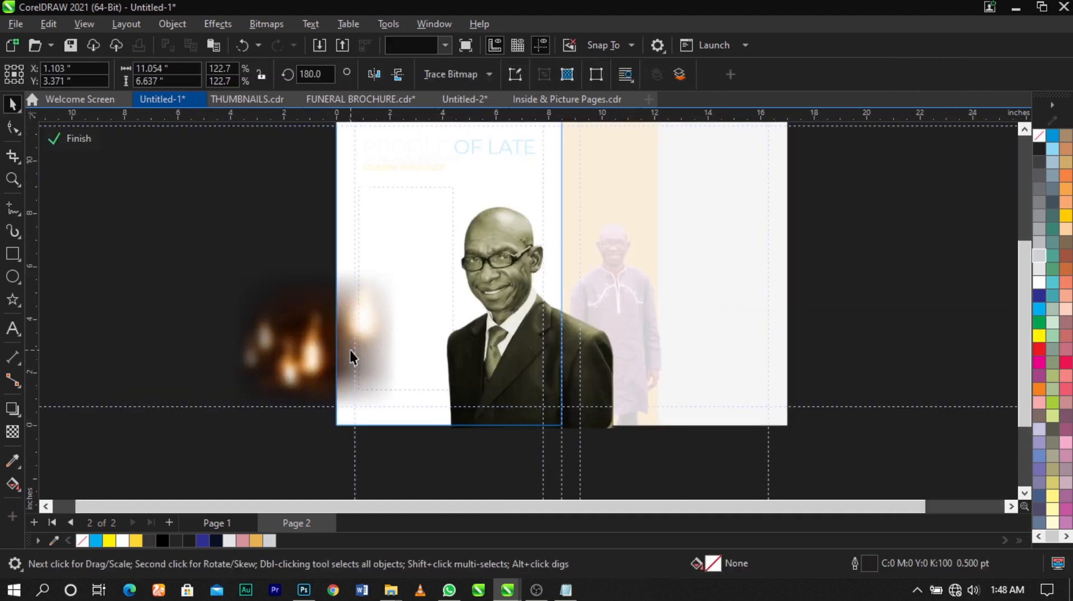
{"action": "left_click", "coordinate": [895, 305], "text": "ctrl"}
{"action": "scroll", "coordinate": [455, 315], "scroll_direction": "down", "scroll_amount": 3}
{"action": "left_click", "coordinate": [883, 325]}
- Paste the candle-flame bitmap and place it inside the right page's PowerClip over the gray area
{"action": "key", "text": "ctrl+v"}
{"action": "left_click_drag", "start_coordinate": [411, 316], "coordinate": [637, 243]}
{"action": "left_click", "coordinate": [669, 296]}
{"action": "scroll", "coordinate": [633, 240], "scroll_direction": "up", "scroll_amount": 1}
- Open the right page's PowerClip, mirror the candle bitmap horizontally and scale it to about 8.48 by 5.09 in near the upper outer corner
{"action": "double_click", "coordinate": [632, 238]}
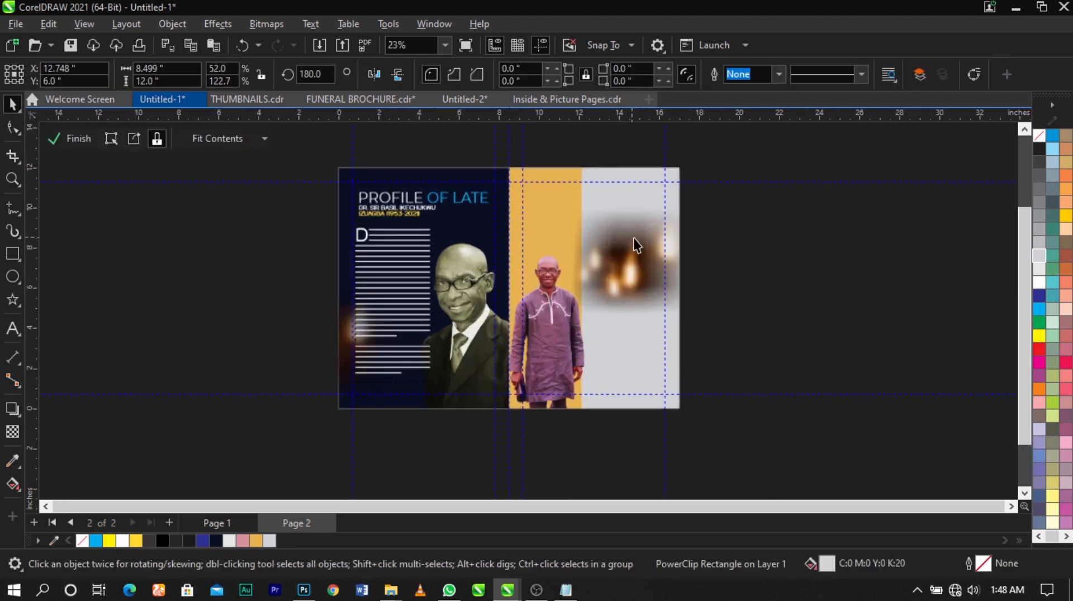
{"action": "left_click_drag", "start_coordinate": [637, 266], "coordinate": [700, 225]}
{"action": "scroll", "coordinate": [713, 198], "scroll_direction": "up", "scroll_amount": 1}
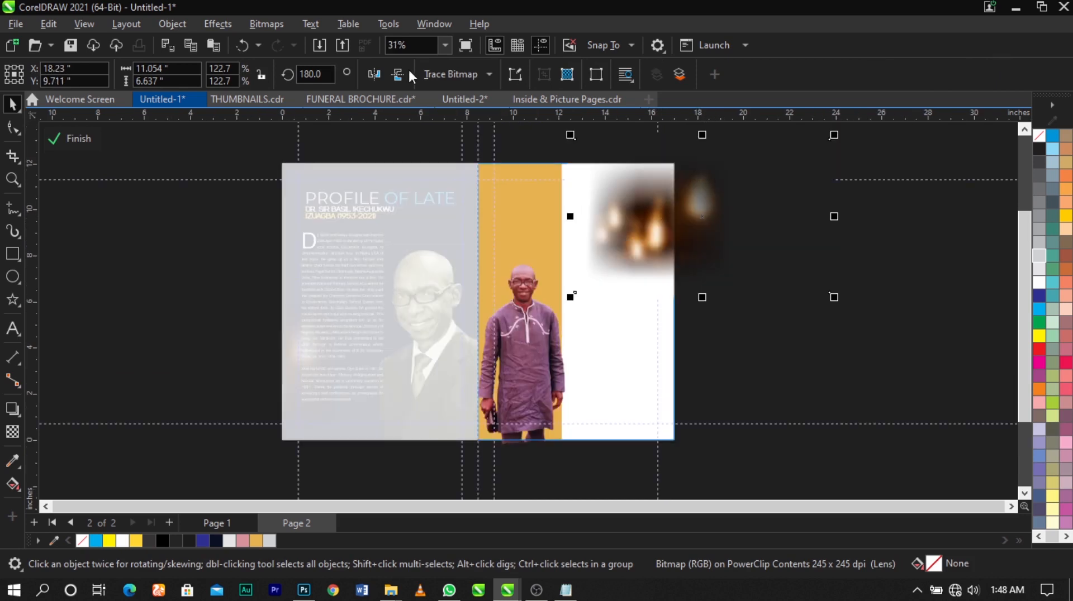
{"action": "left_click", "coordinate": [374, 74]}
{"action": "left_click_drag", "start_coordinate": [766, 263], "coordinate": [728, 271]}
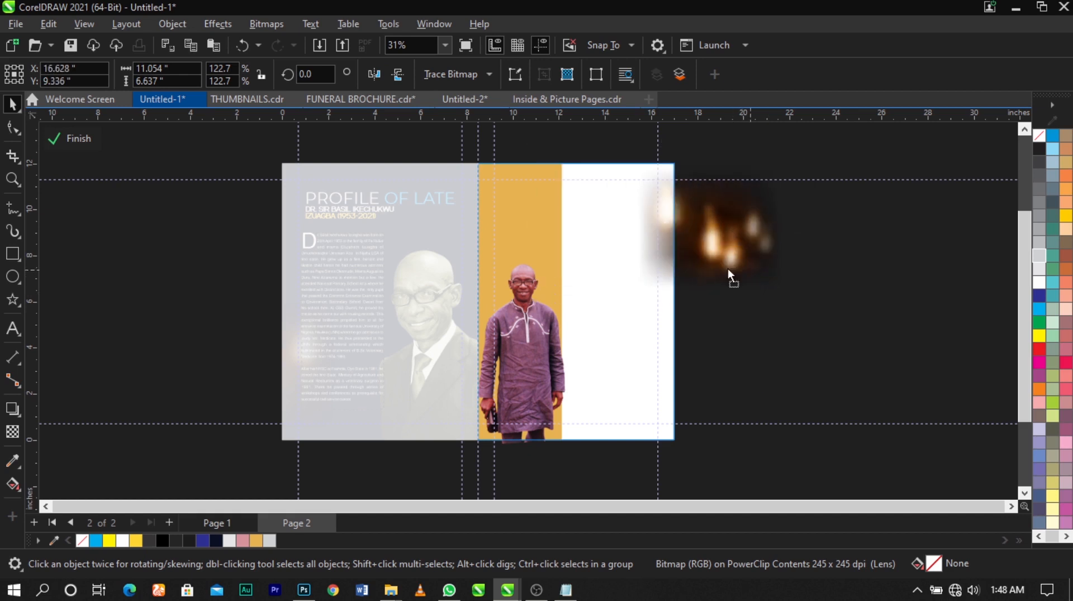
{"action": "left_click_drag", "start_coordinate": [773, 305], "coordinate": [719, 225]}
{"action": "scroll", "coordinate": [723, 228], "scroll_direction": "up", "scroll_amount": 1}
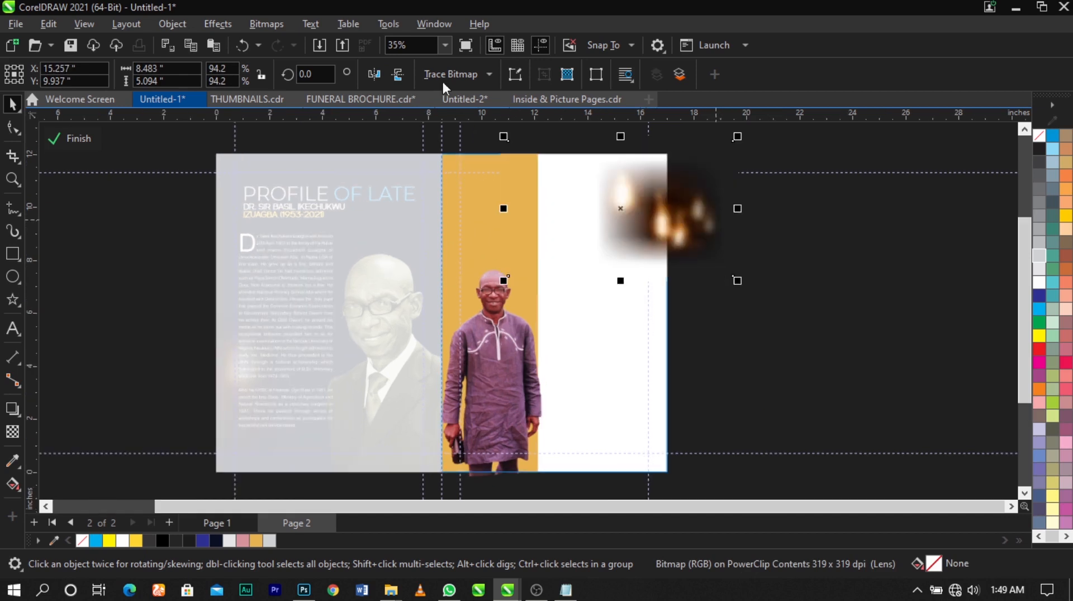
- Convert the right page's candle bitmap to Grayscale (8-bit)
{"action": "left_click", "coordinate": [267, 23]}
{"action": "mouse_move", "coordinate": [295, 160]}
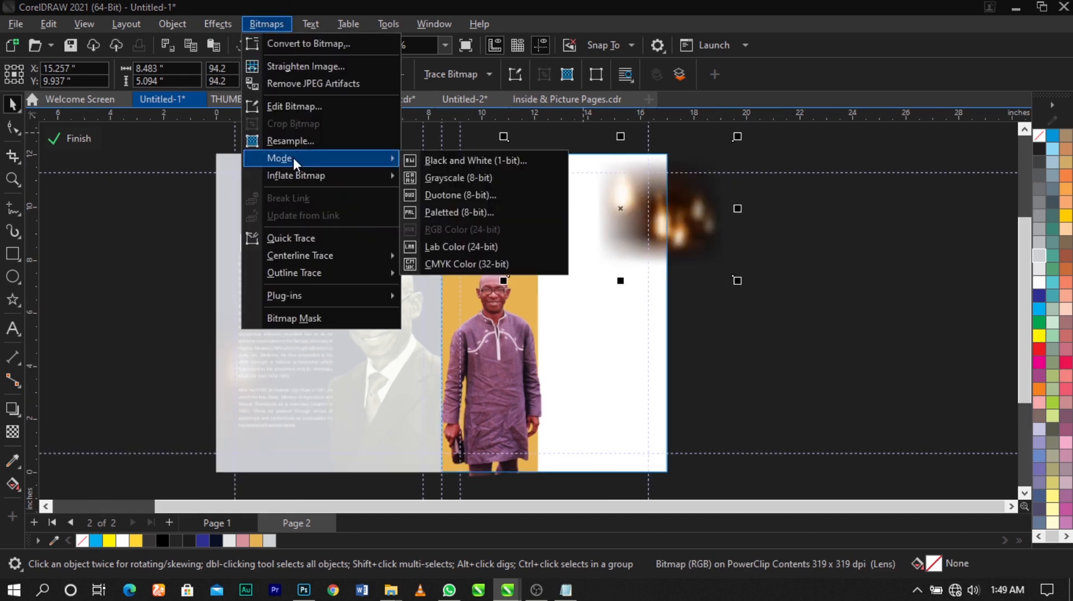
{"action": "left_click", "coordinate": [447, 178]}
- Shrink the grayscale candle bitmap to about 7.5 by 4.5 in, shift it across the page's outer edge and finish the PowerClip
{"action": "left_click", "coordinate": [681, 234]}
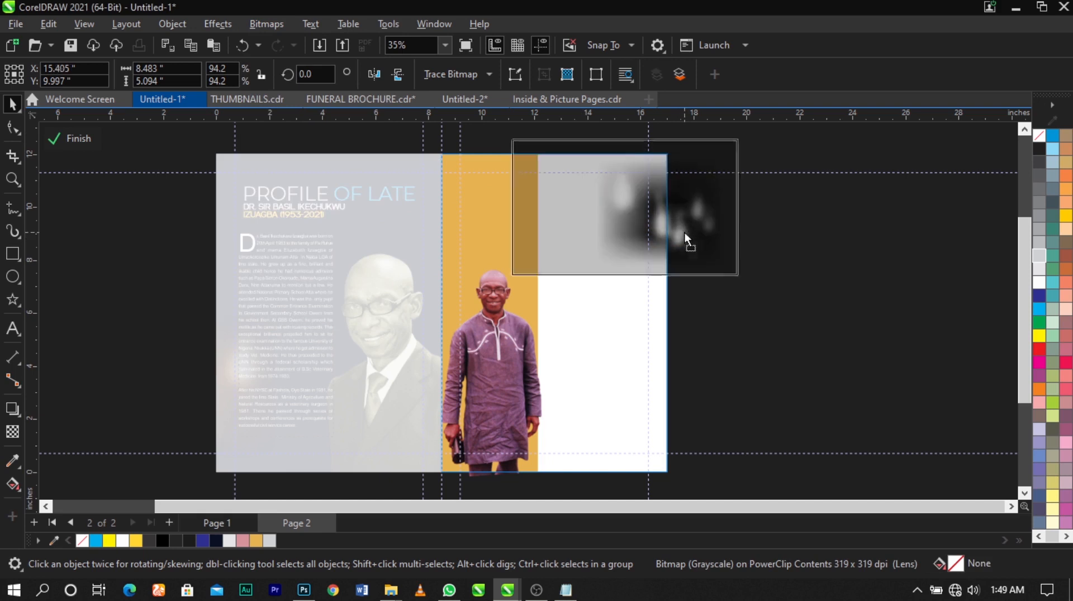
{"action": "left_click_drag", "start_coordinate": [749, 277], "coordinate": [737, 280]}
{"action": "left_click_drag", "start_coordinate": [713, 242], "coordinate": [722, 246]}
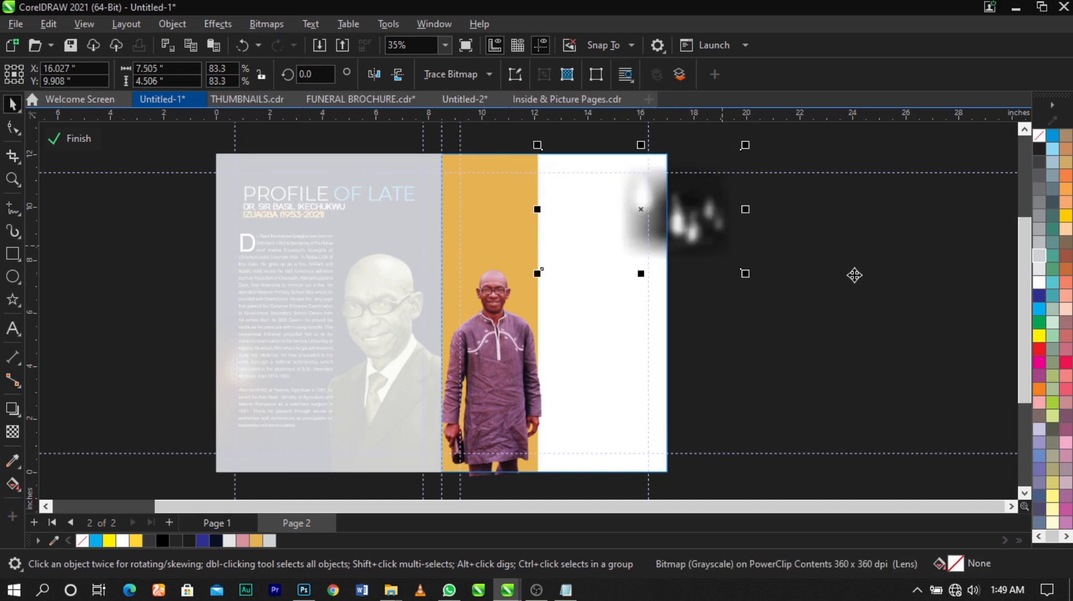
{"action": "left_click", "coordinate": [853, 275], "text": "ctrl"}
{"action": "left_click", "coordinate": [853, 275]}
{"action": "key", "text": "F4"}
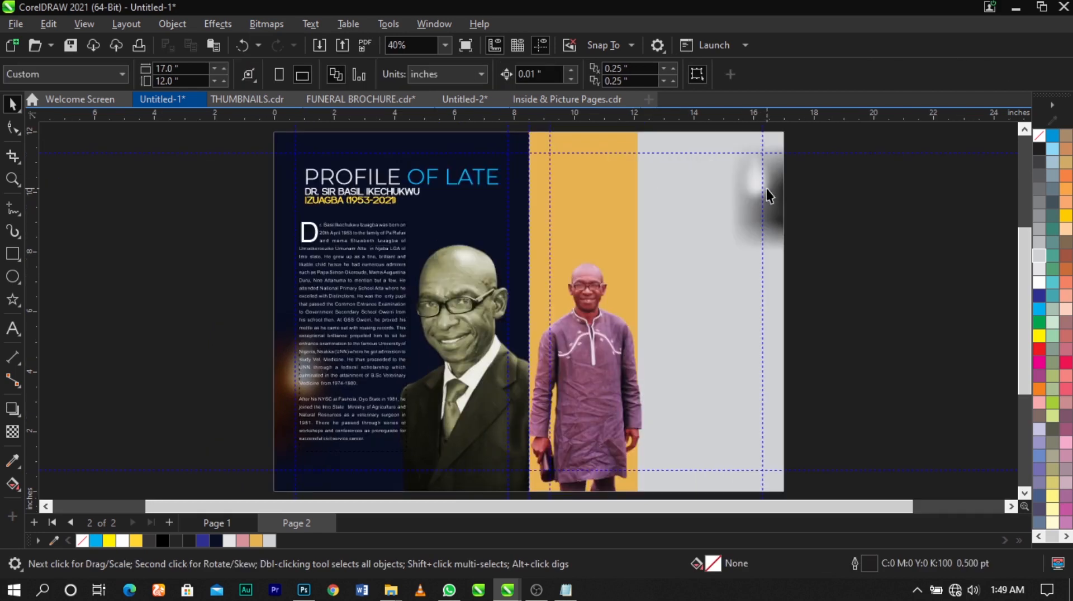
{"action": "scroll", "coordinate": [532, 231], "scroll_direction": "down", "scroll_amount": 1}
- Reopen the right page's PowerClip, reduce the candle bitmap to about 6.93 by 4.16 in, move it further outward and finish editing
{"action": "left_click", "coordinate": [701, 207]}
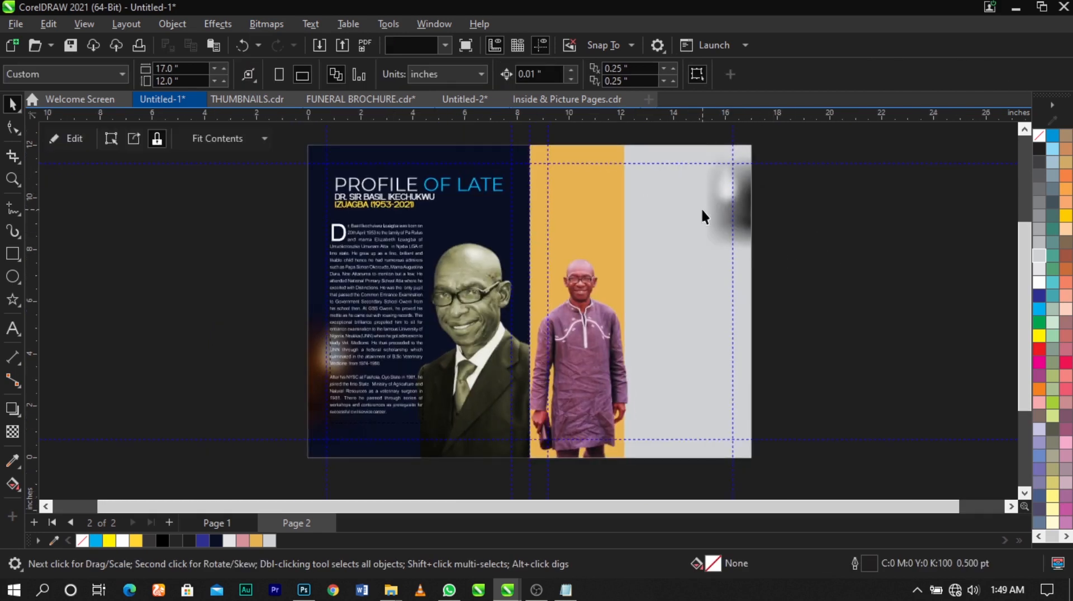
{"action": "left_click", "coordinate": [711, 209], "text": "ctrl"}
{"action": "left_click_drag", "start_coordinate": [622, 264], "coordinate": [630, 259]}
{"action": "left_click_drag", "start_coordinate": [782, 212], "coordinate": [789, 210]}
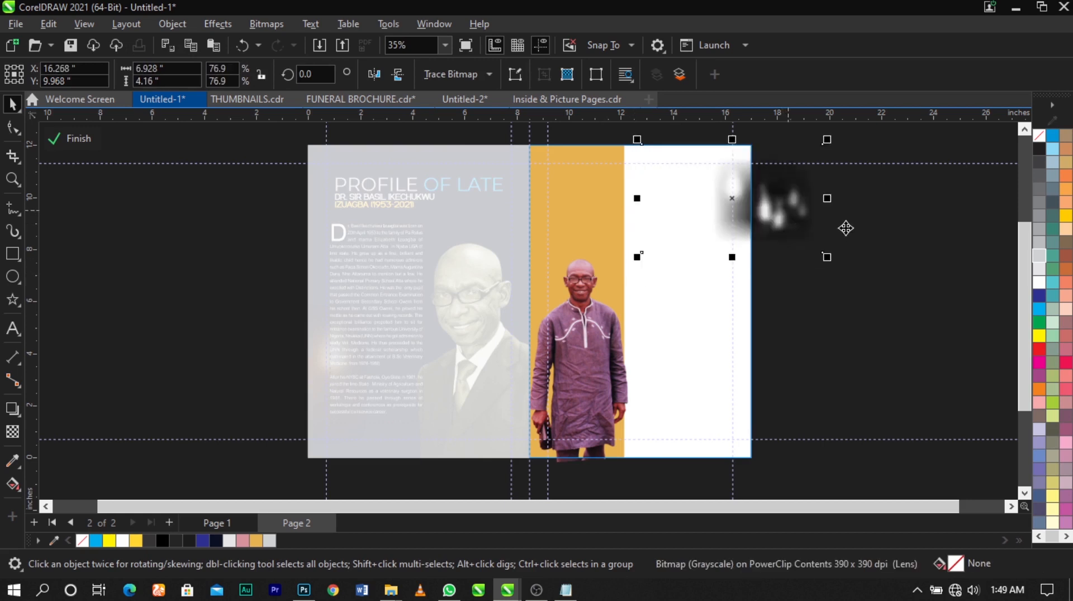
{"action": "left_click", "coordinate": [843, 227], "text": "ctrl"}
{"action": "scroll", "coordinate": [789, 260], "scroll_direction": "down", "scroll_amount": 1}
{"action": "left_click", "coordinate": [782, 256]}
{"action": "key", "text": "z"}
{"action": "left_click_drag", "start_coordinate": [800, 146], "coordinate": [360, 447]}
{"action": "key", "text": "space"}
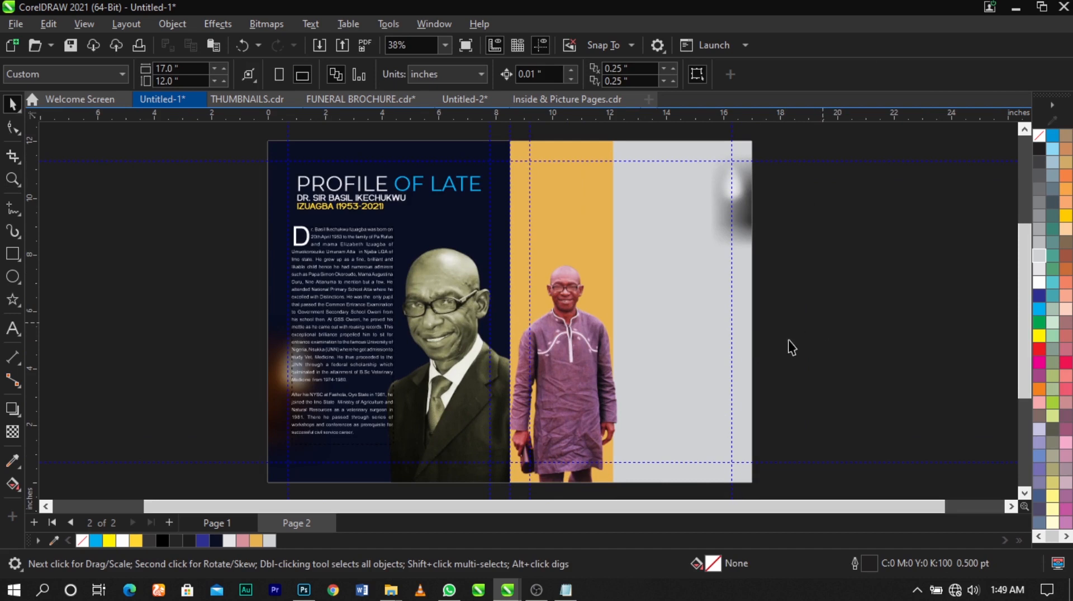
- Copy the star-and-name logo from page 1 and paste it onto page 2's golden strip above the full-length portrait
{"action": "key", "text": "Page_Up"}
{"action": "left_click_drag", "start_coordinate": [234, 373], "coordinate": [495, 448]}
{"action": "key", "text": "Page_Down"}
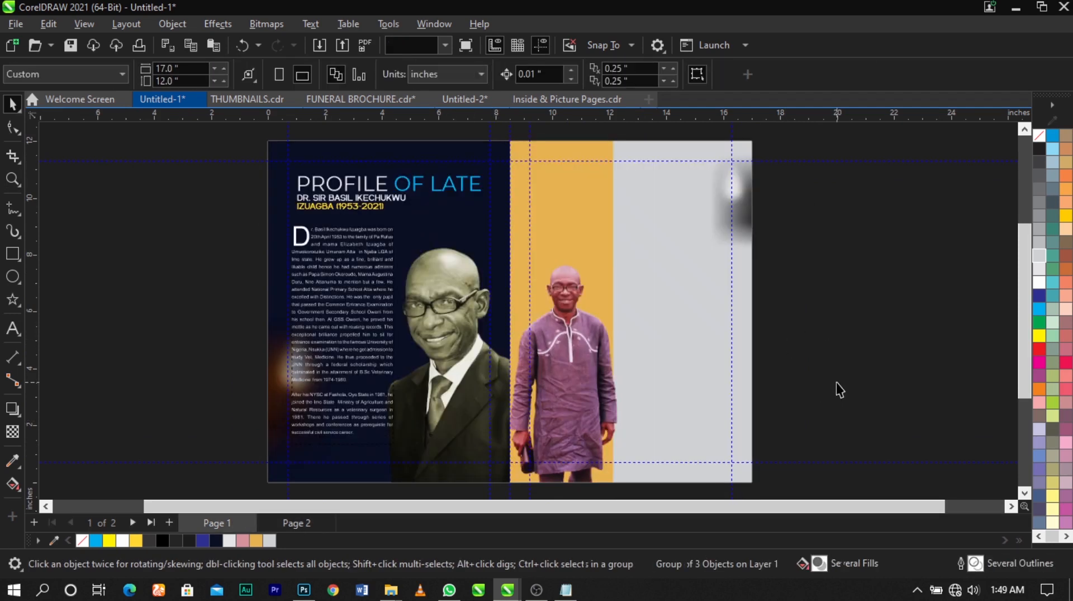
{"action": "key", "text": "ctrl+v"}
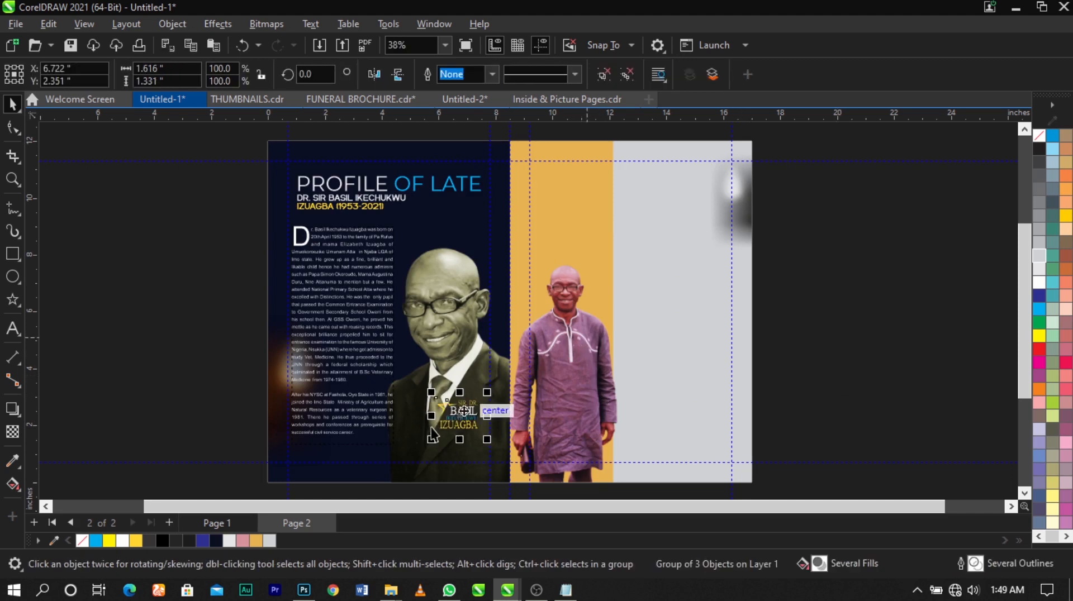
{"action": "left_click_drag", "start_coordinate": [452, 402], "coordinate": [566, 199]}
- Ungroup the name logo on the golden strip and delete its drop shadow
{"action": "key", "text": "z"}
{"action": "left_click_drag", "start_coordinate": [485, 160], "coordinate": [625, 253]}
{"action": "key", "text": "space"}
{"action": "left_click", "coordinate": [604, 75]}
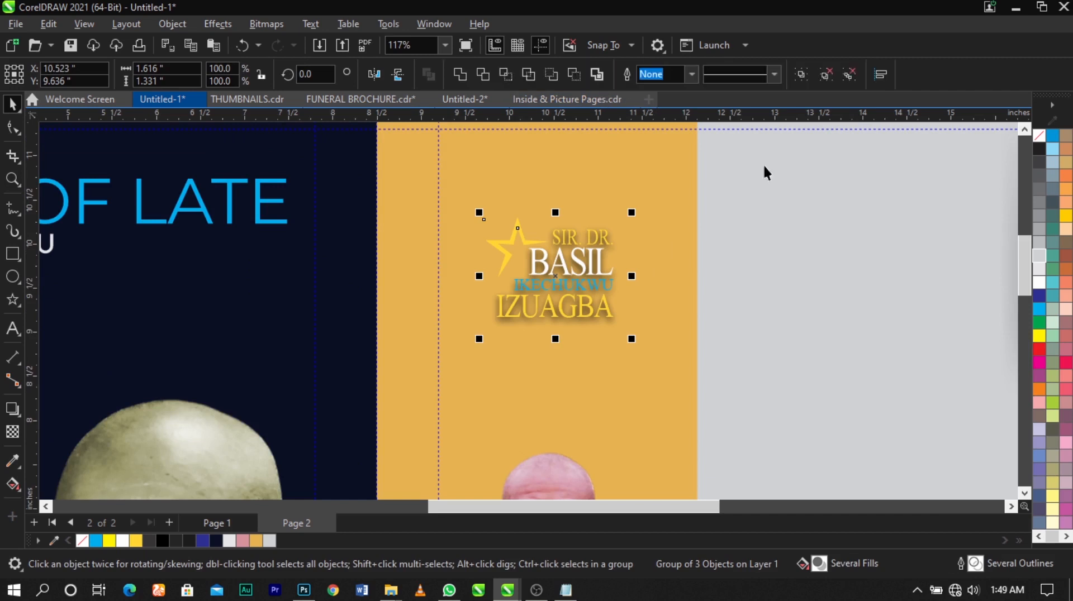
{"action": "left_click", "coordinate": [764, 172]}
{"action": "left_click", "coordinate": [625, 257]}
{"action": "key", "text": "Delete"}
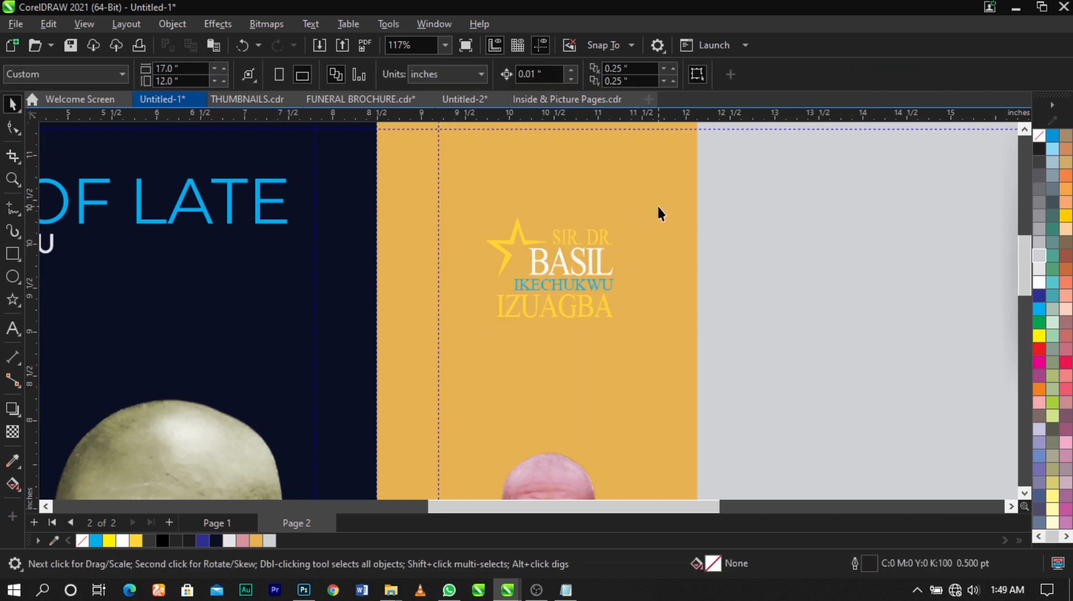
- Fill the star and name text white, group them and enlarge the logo to about 1.8 by 1.42 in
{"action": "left_click_drag", "start_coordinate": [476, 339], "coordinate": [478, 339]}
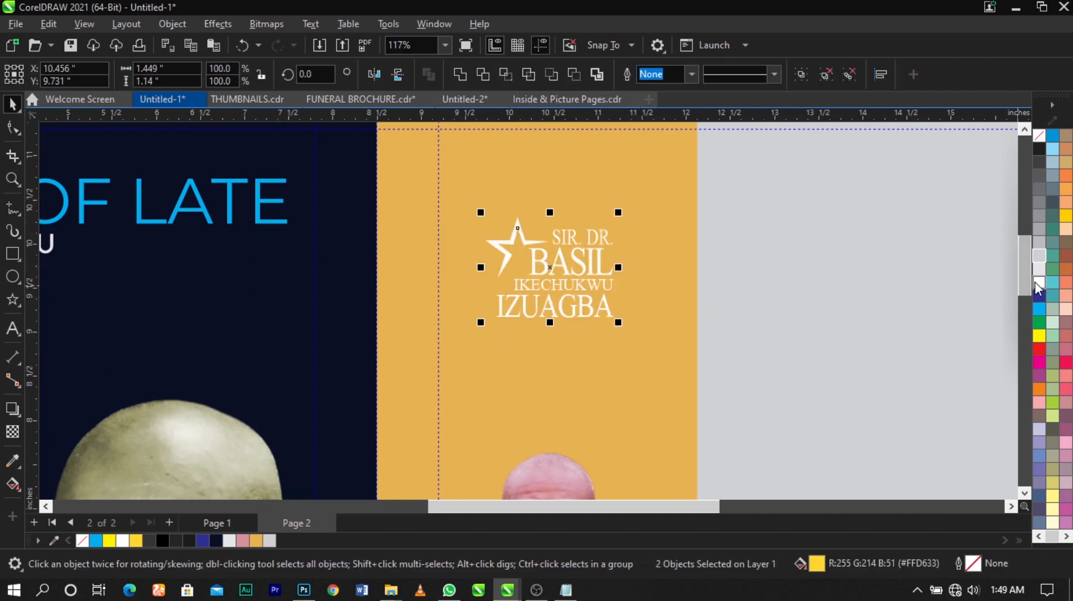
{"action": "key", "text": "ctrl+g"}
{"action": "mouse_move", "coordinate": [621, 323]}
{"action": "left_mouse_down"}
{"action": "mouse_move", "coordinate": [639, 338]}
{"action": "mouse_move", "coordinate": [624, 325]}
{"action": "mouse_move", "coordinate": [625, 335]}
{"action": "left_mouse_up"}
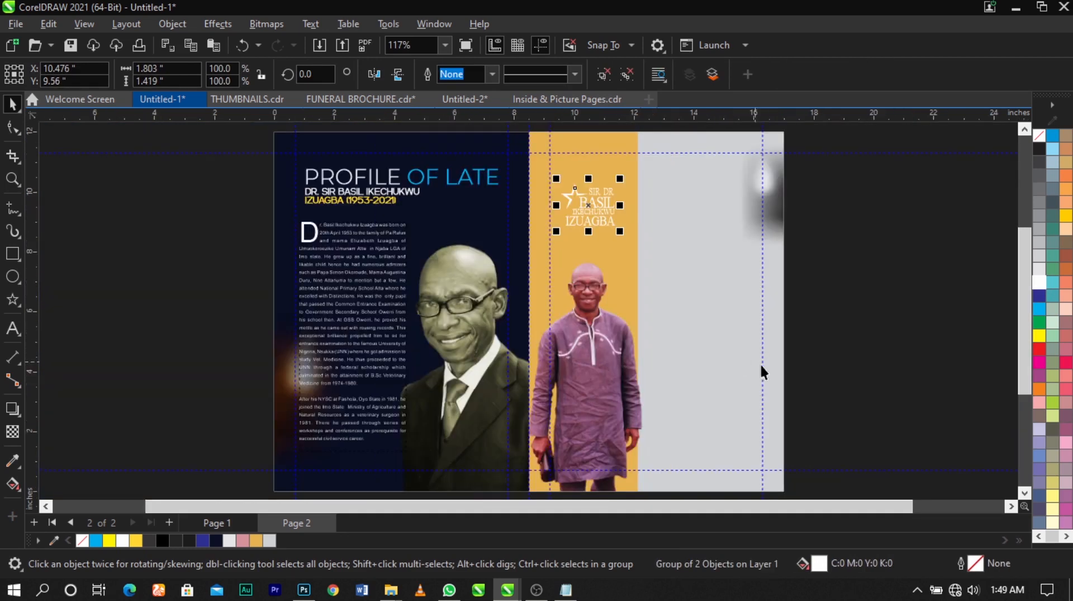
{"action": "key", "text": "shift+F4"}
{"action": "left_click", "coordinate": [818, 284]}
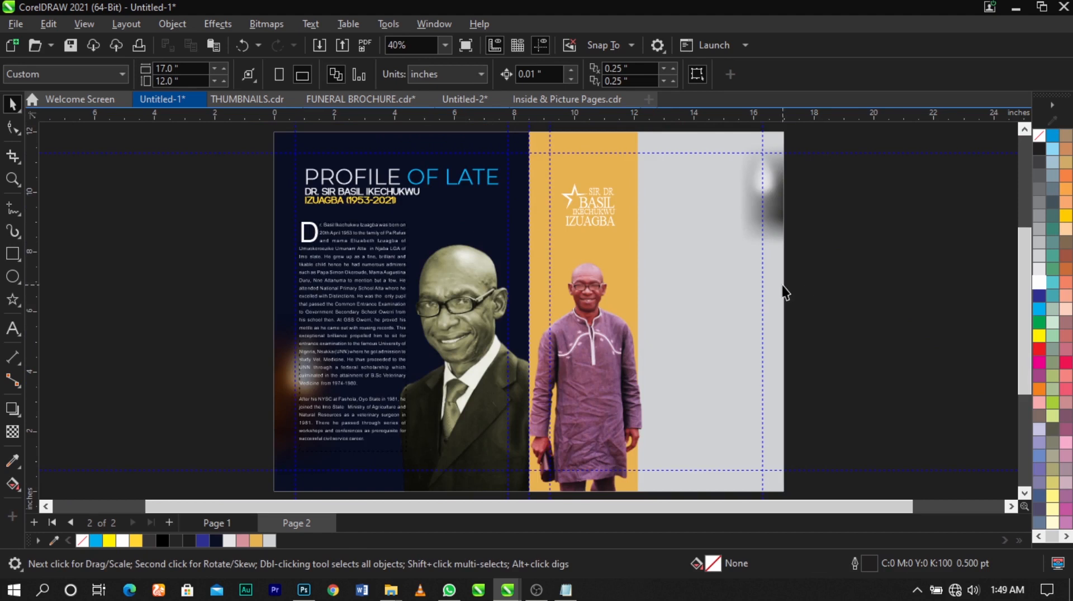
- Duplicate the left page's biography text frame onto the gray column and color the copy black
{"action": "left_click_drag", "start_coordinate": [441, 305], "coordinate": [706, 271]}
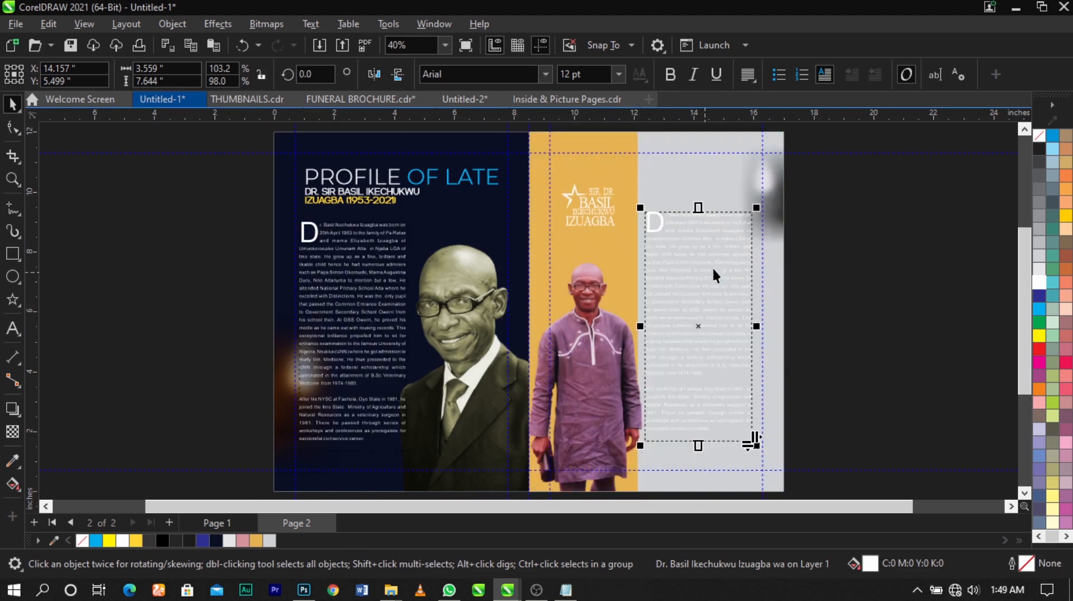
{"action": "right_click", "coordinate": [711, 266]}
{"action": "left_click", "coordinate": [1039, 150]}
- Delete all the text inside the duplicated frame on the gray column, keeping the empty frame
{"action": "double_click", "coordinate": [649, 324]}
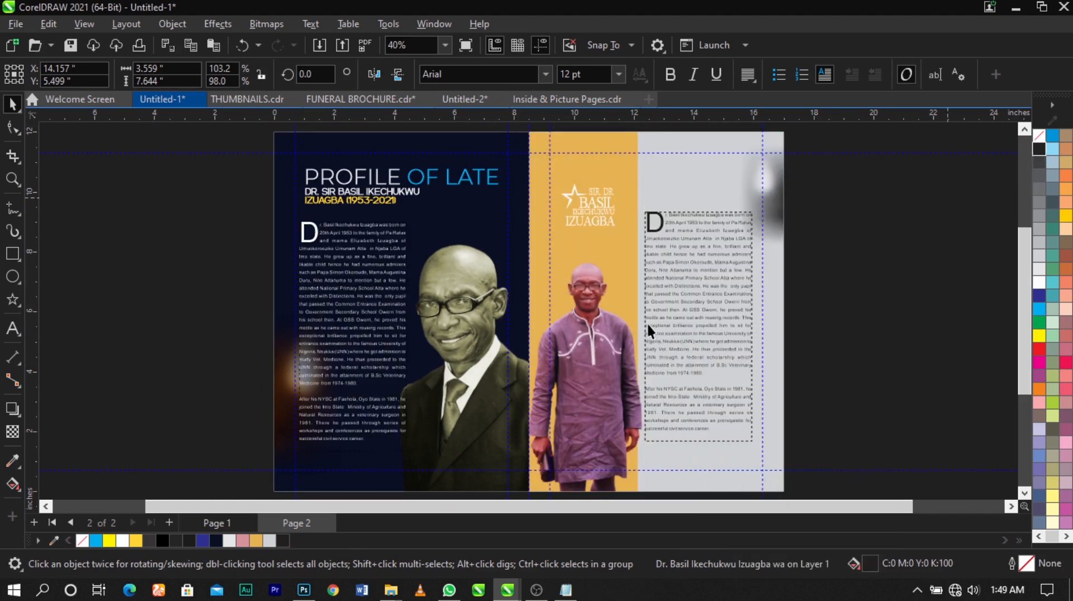
{"action": "key", "text": "ctrl+a"}
{"action": "key", "text": "Delete"}
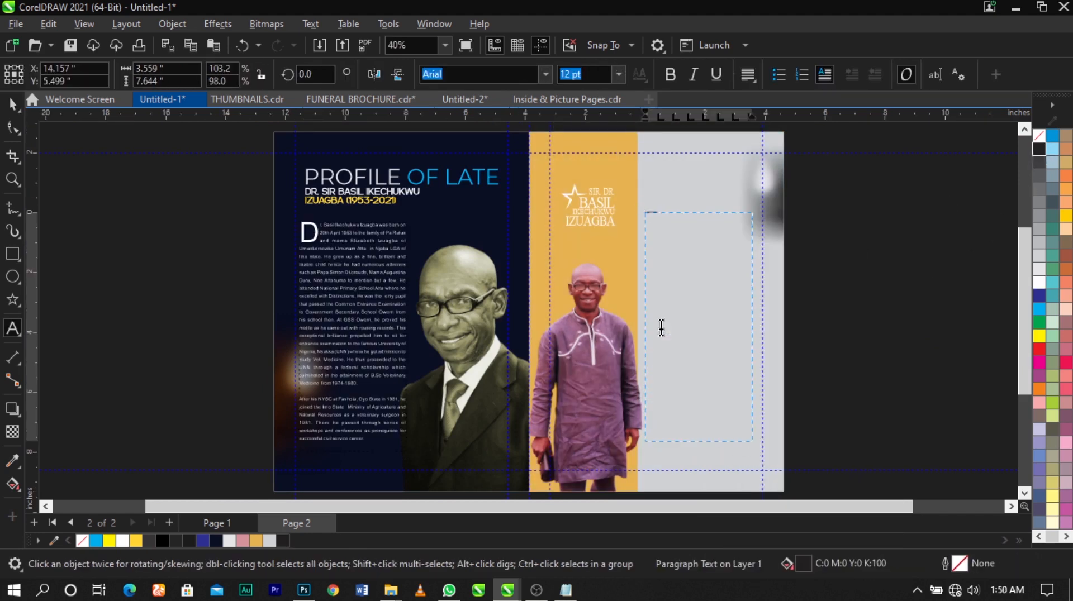
{"action": "key", "text": "ctrl+space"}
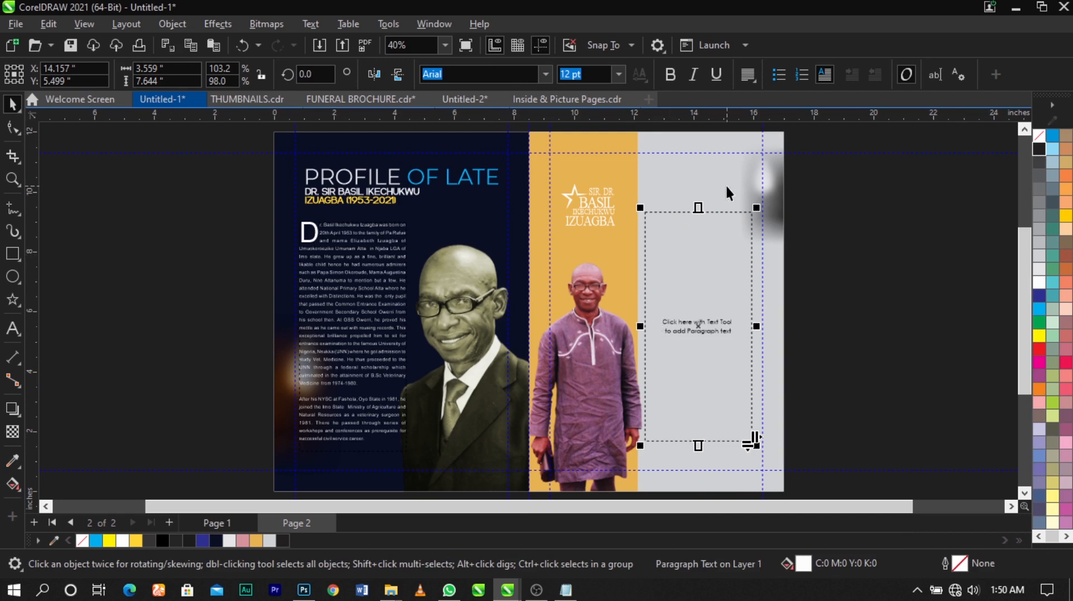
- Heighten the empty text frame to about 8.55 in and shift it slightly outward within the gray column
{"action": "left_click_drag", "start_coordinate": [699, 211], "coordinate": [699, 181]}
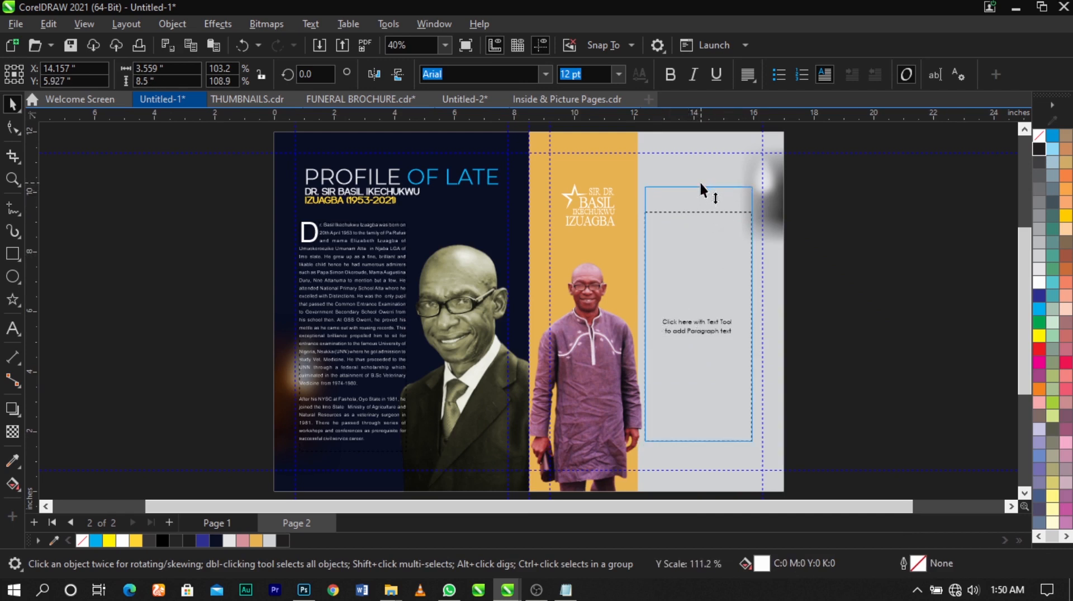
{"action": "scroll", "coordinate": [730, 474], "scroll_direction": "up", "scroll_amount": 1}
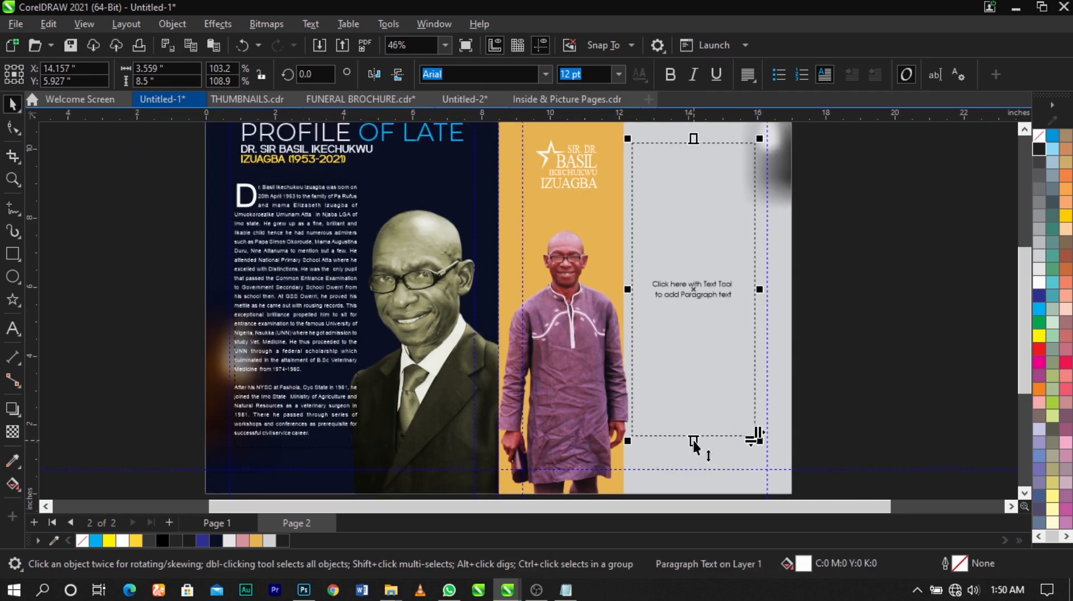
{"action": "left_click_drag", "start_coordinate": [726, 394], "coordinate": [719, 378]}
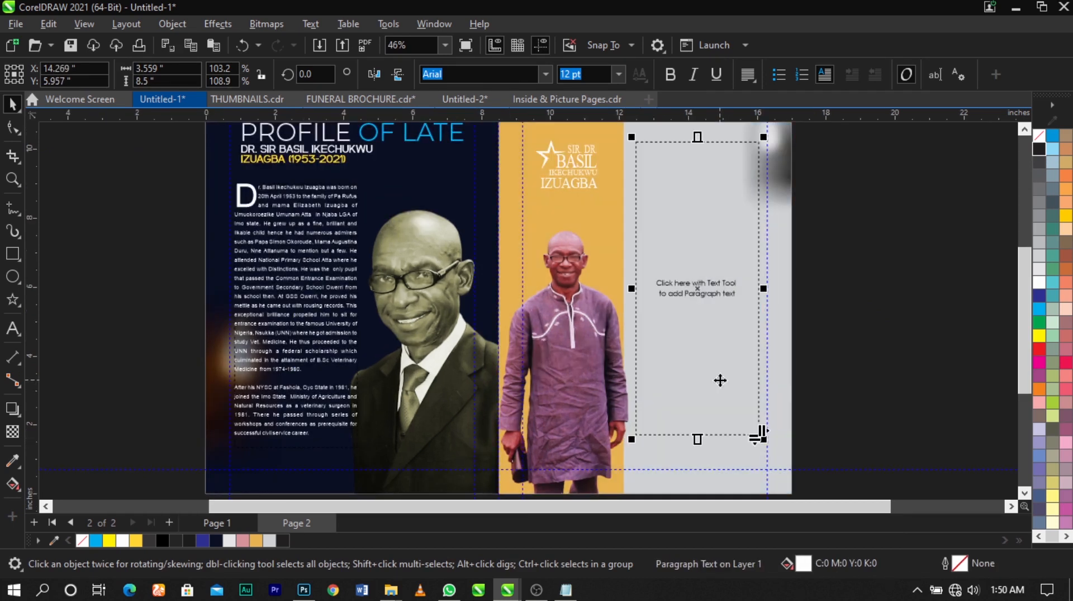
{"action": "scroll", "coordinate": [685, 177], "scroll_direction": "down", "scroll_amount": 1}
{"action": "scroll", "coordinate": [691, 148], "scroll_direction": "up", "scroll_amount": 1}
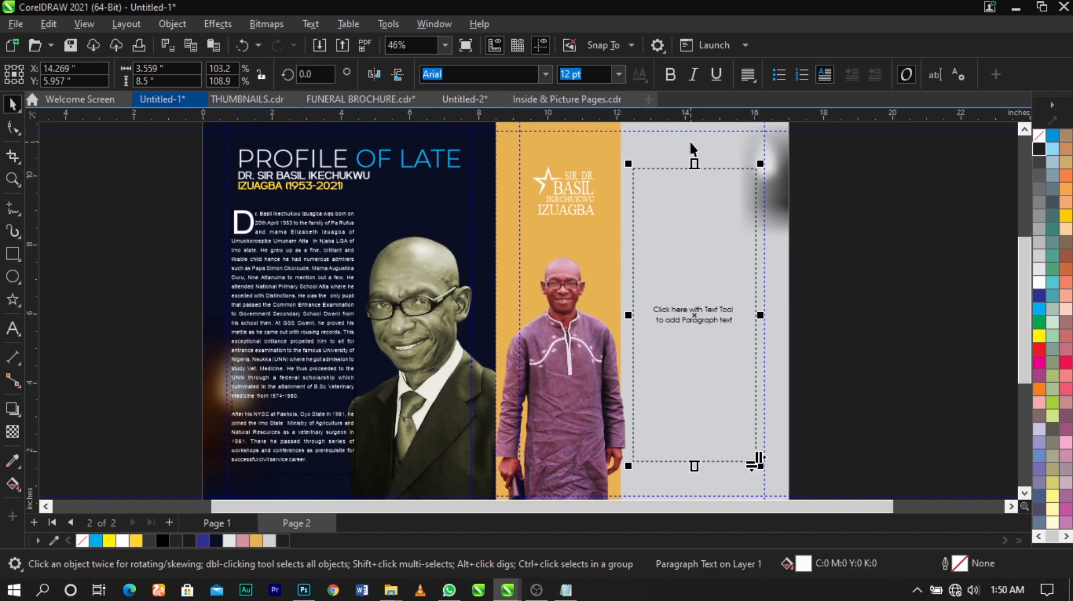
{"action": "scroll", "coordinate": [692, 162], "scroll_direction": "up", "scroll_amount": 1}
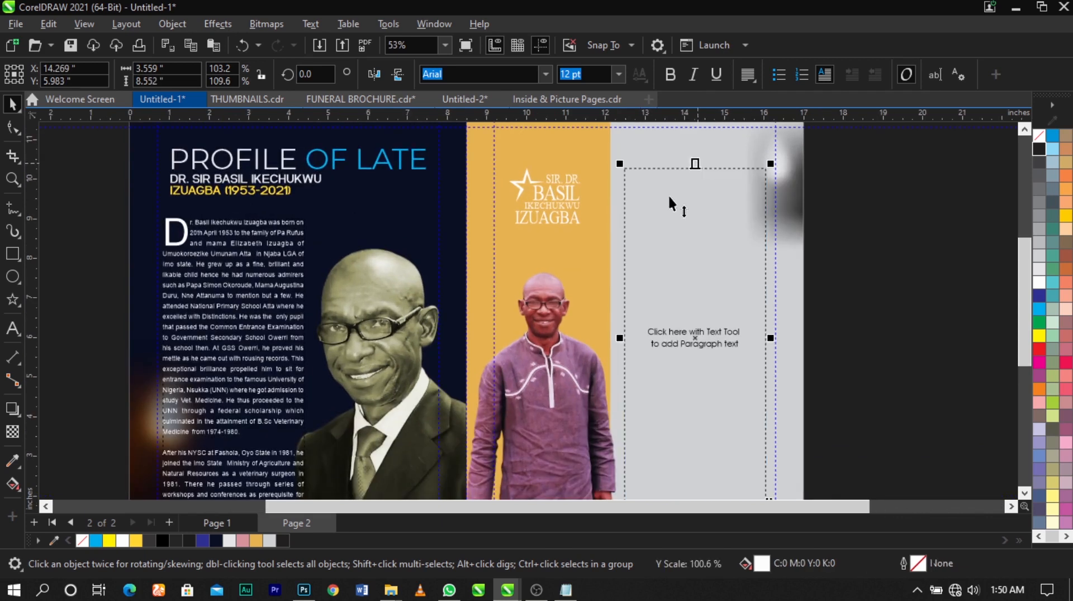
{"action": "scroll", "coordinate": [668, 194], "scroll_direction": "down", "scroll_amount": 1}
- Copy the career section, from "His first posting" to the end, out of the Notepad text and paste it into the gray column's empty frame
{"action": "left_click", "coordinate": [564, 591]}
{"action": "scroll", "coordinate": [743, 282], "scroll_direction": "down", "scroll_amount": 4}
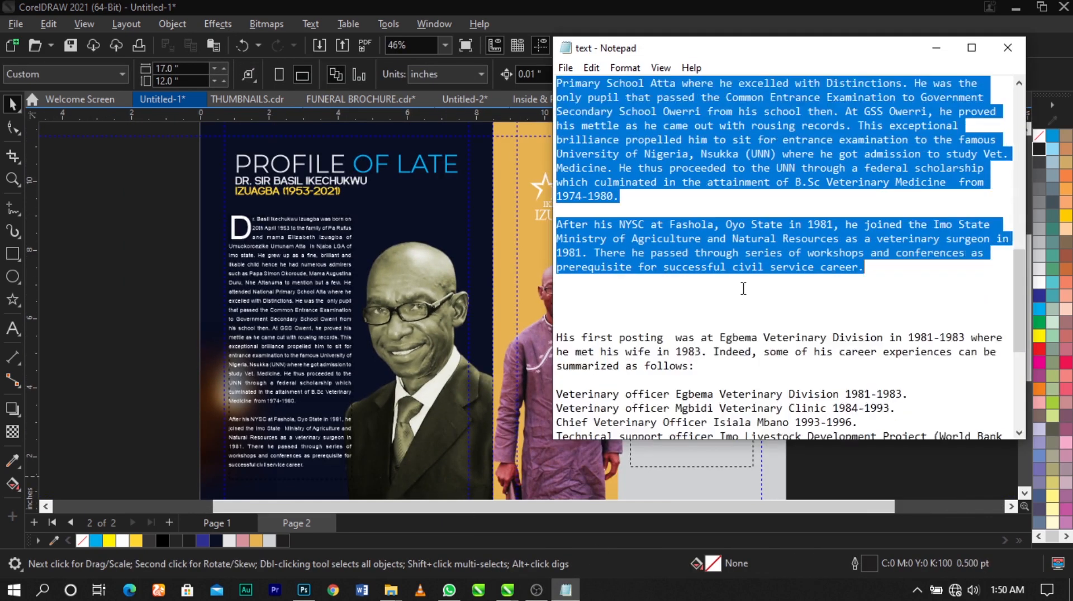
{"action": "left_click_drag", "start_coordinate": [557, 254], "coordinate": [719, 462]}
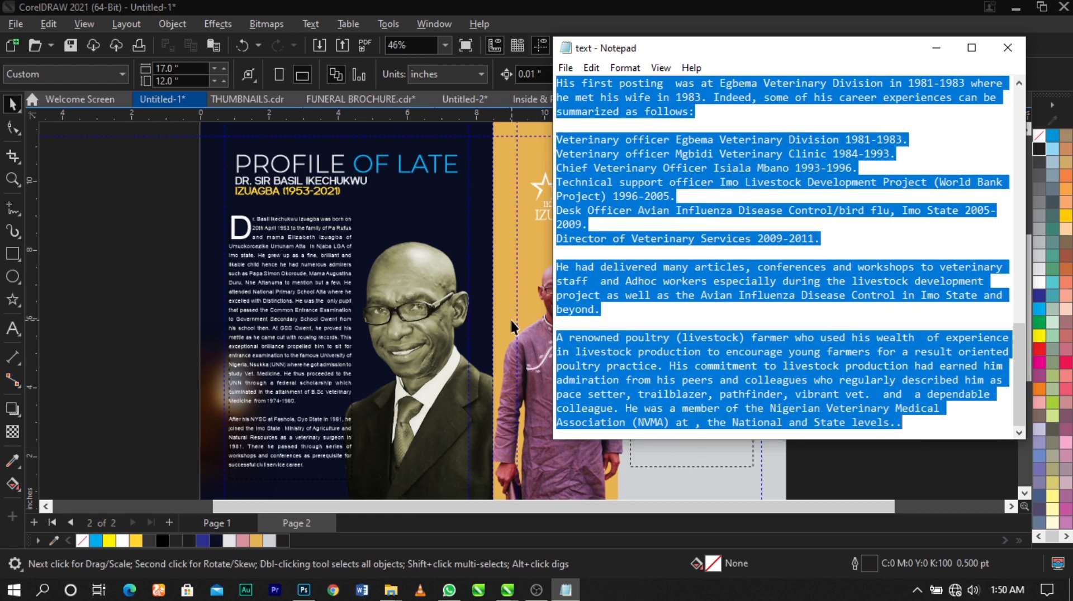
{"action": "left_click", "coordinate": [522, 343]}
{"action": "left_click", "coordinate": [707, 246]}
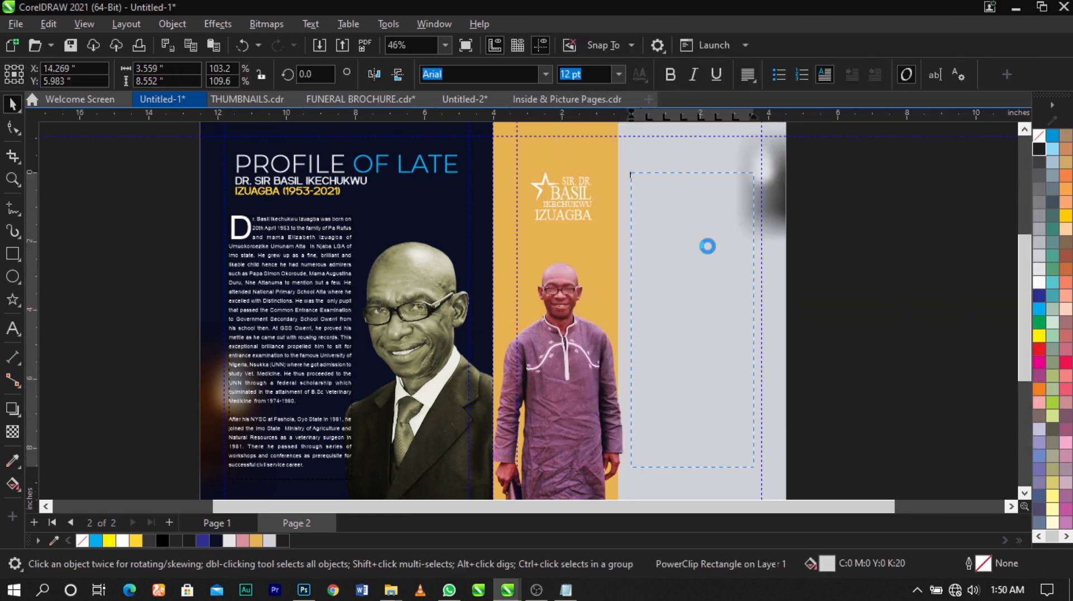
{"action": "key", "text": "ctrl+v"}
- Color all of the pasted career text on the gray column black
{"action": "key", "text": "ctrl+a"}
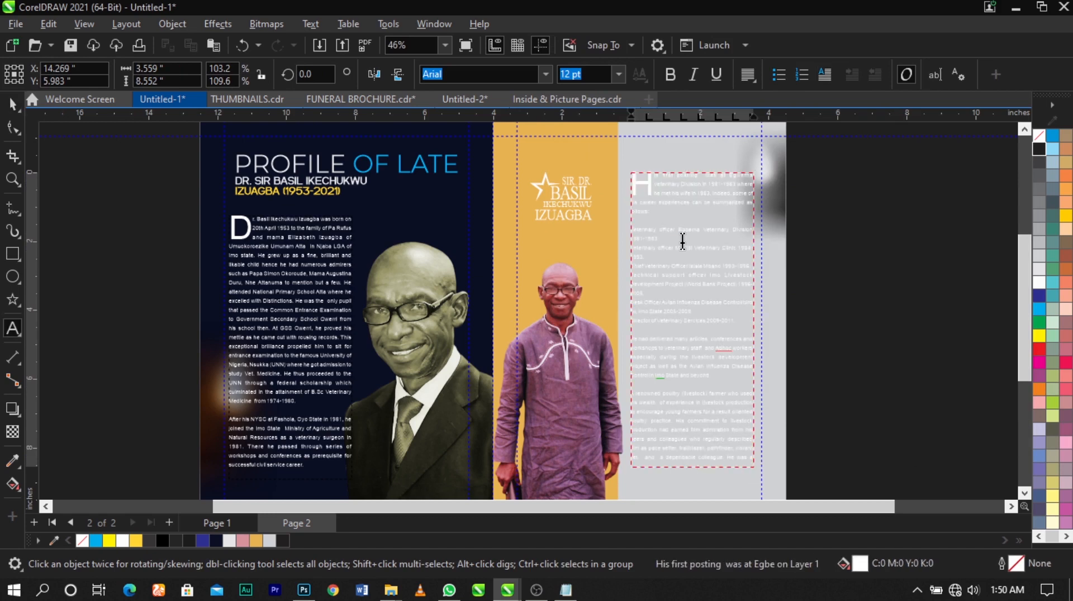
{"action": "key", "text": "ctrl+space"}
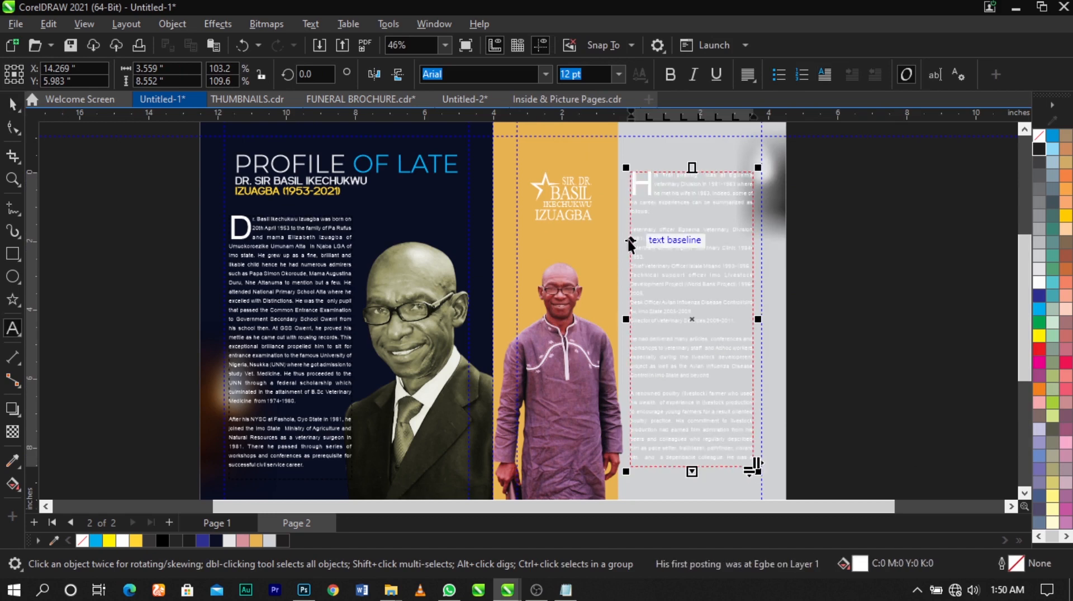
{"action": "left_click", "coordinate": [164, 542]}
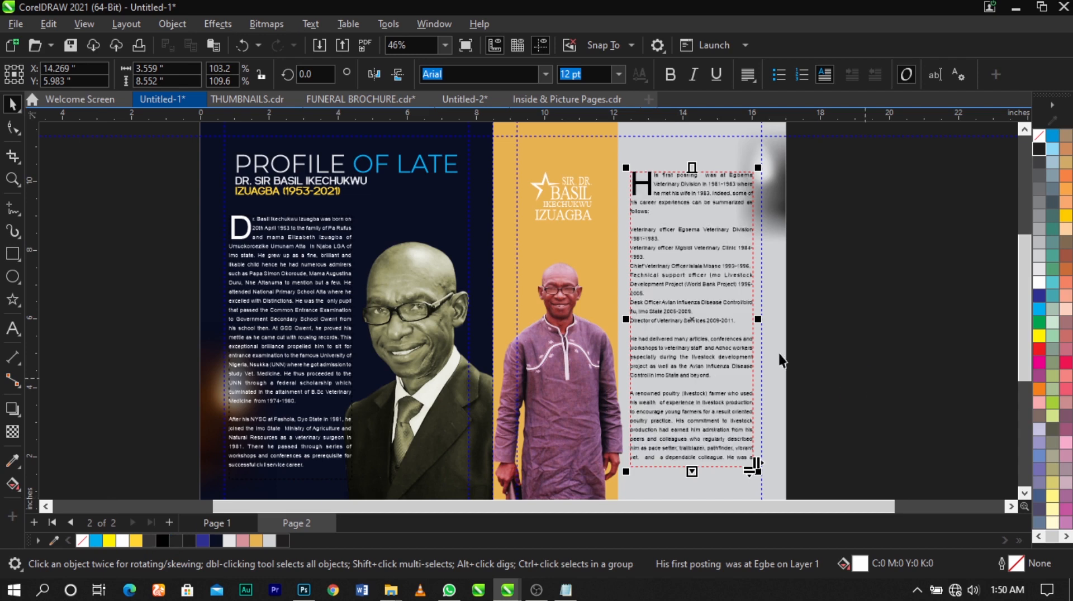
{"action": "left_click", "coordinate": [825, 328]}
{"action": "key", "text": "F4"}
{"action": "scroll", "coordinate": [665, 209], "scroll_direction": "up", "scroll_amount": 2}
{"action": "scroll", "coordinate": [631, 210], "scroll_direction": "down", "scroll_amount": 3}
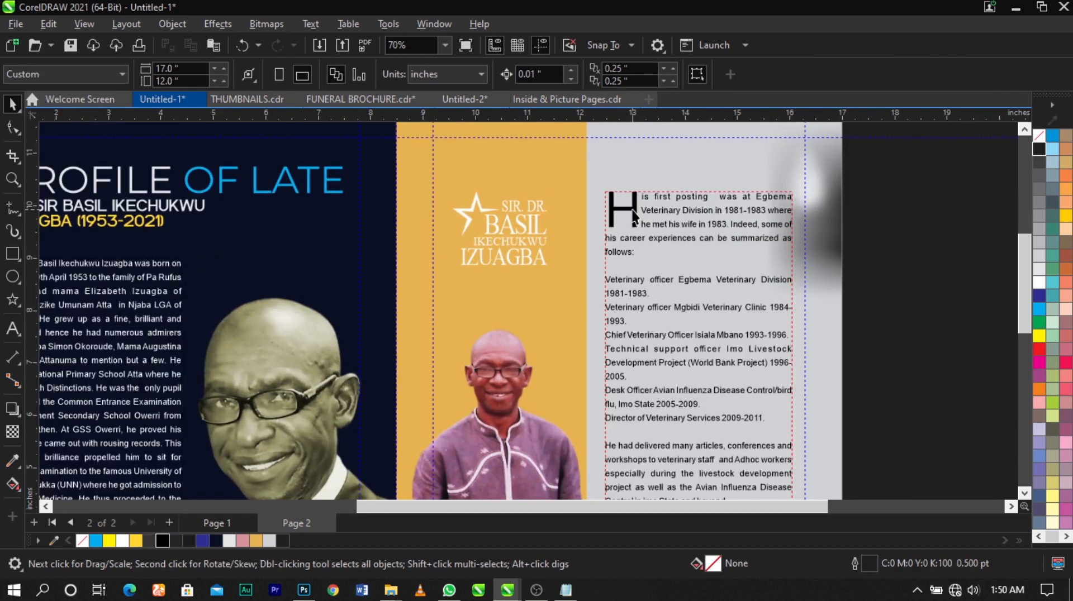
- Extend the career text frame downward to about 9.21 in high so it holds the whole passage
{"action": "key", "text": "z"}
{"action": "left_click_drag", "start_coordinate": [306, 192], "coordinate": [813, 467]}
{"action": "key", "text": "space"}
{"action": "left_click", "coordinate": [311, 254]}
{"action": "left_click", "coordinate": [639, 391]}
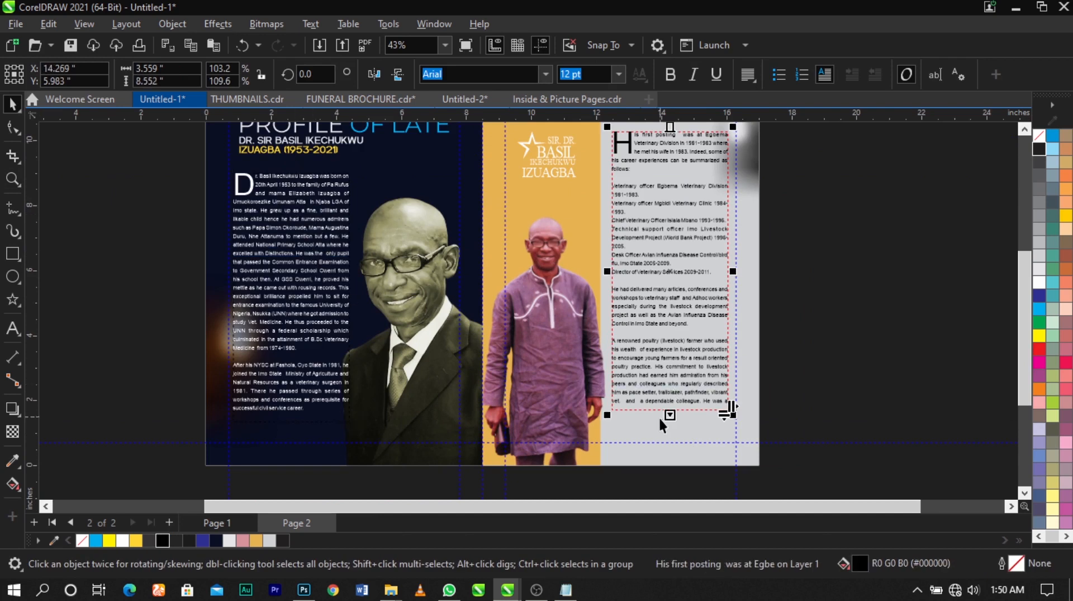
{"action": "left_click_drag", "start_coordinate": [668, 417], "coordinate": [672, 439]}
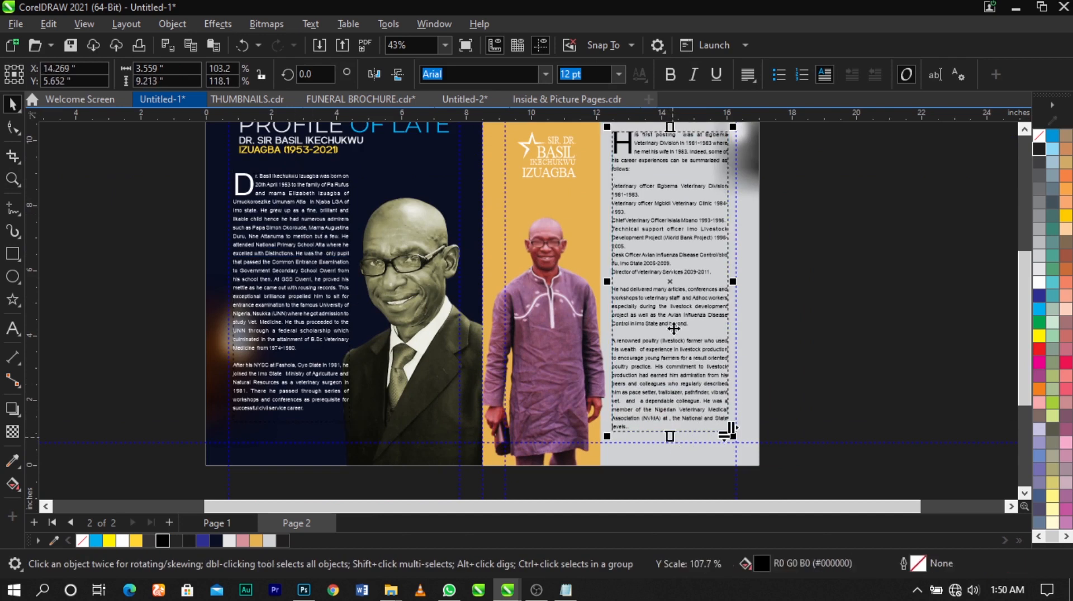
- Try an 11 pt font size on all the career text and undo the size change
{"action": "double_click", "coordinate": [648, 255]}
{"action": "key", "text": "ctrl+a"}
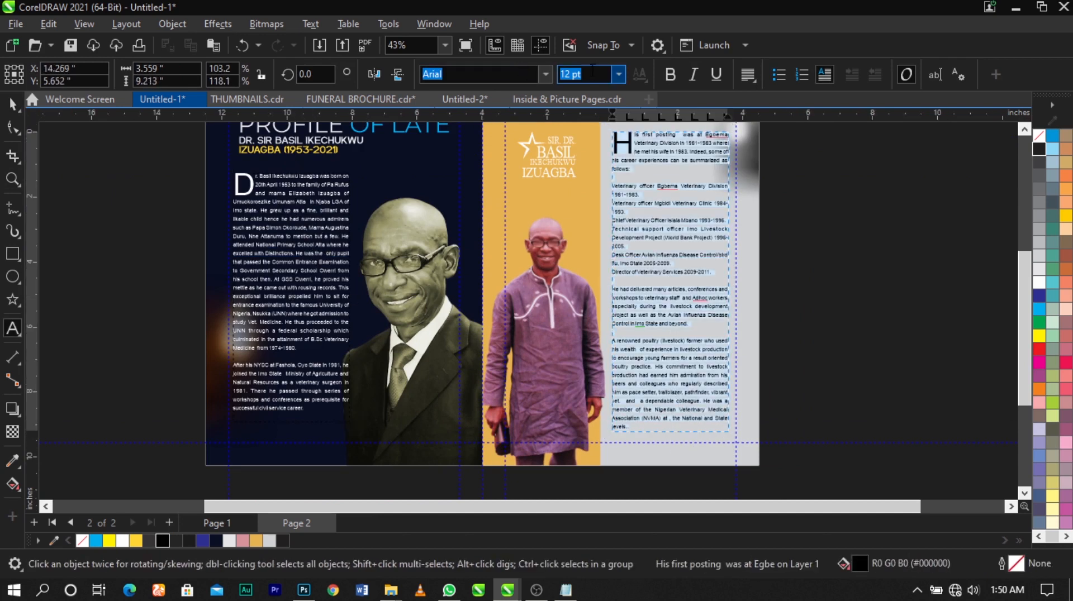
{"action": "left_click", "coordinate": [585, 75]}
{"action": "type", "text": "1"}
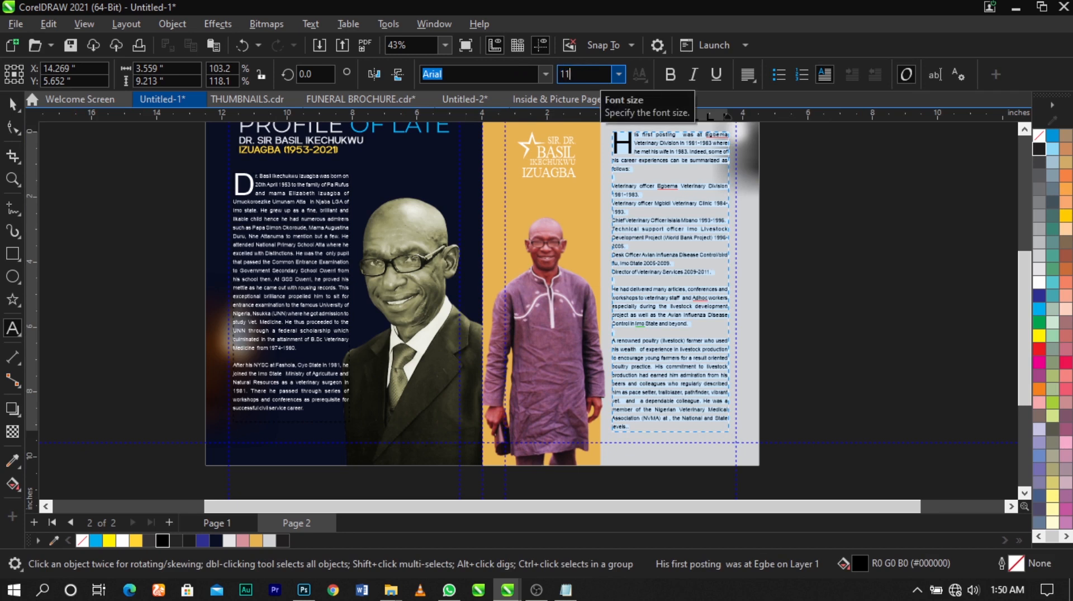
{"action": "type", "text": "1"}
{"action": "key", "text": "Return"}
{"action": "key", "text": "ctrl+z"}
{"action": "left_click", "coordinate": [11, 106]}
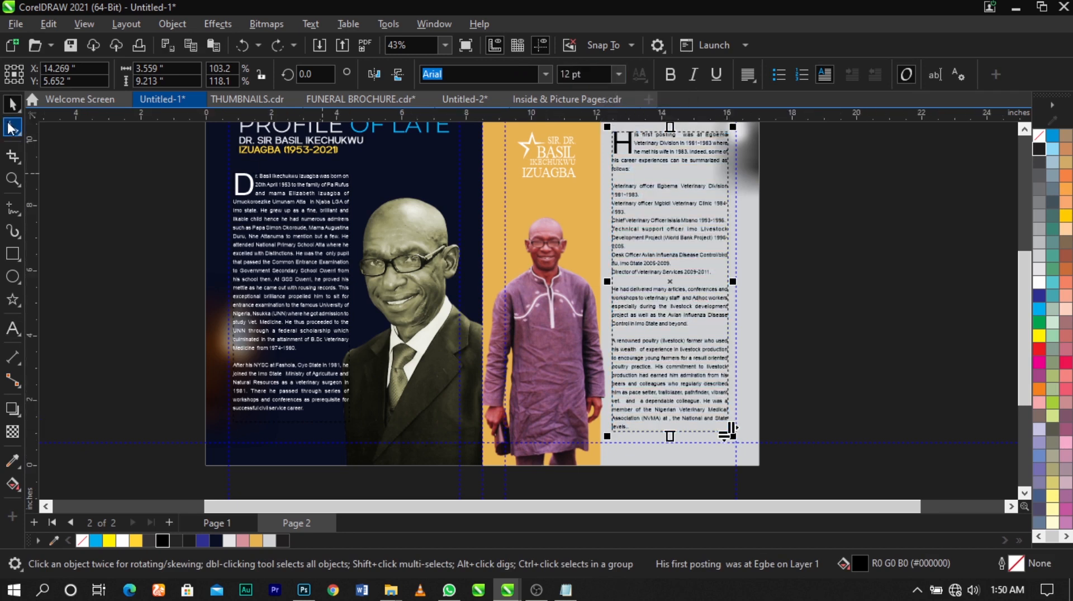
- Tighten the line spacing of the career text slightly with the Shape tool
{"action": "left_click", "coordinate": [11, 127]}
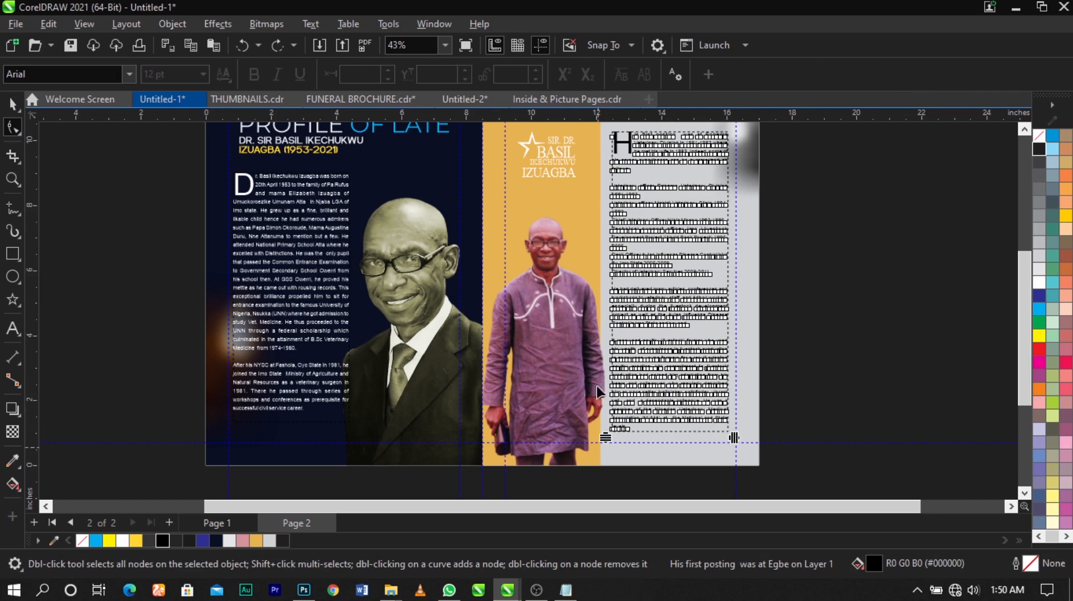
{"action": "left_click_drag", "start_coordinate": [605, 439], "coordinate": [583, 414]}
{"action": "scroll", "coordinate": [641, 419], "scroll_direction": "up", "scroll_amount": 2}
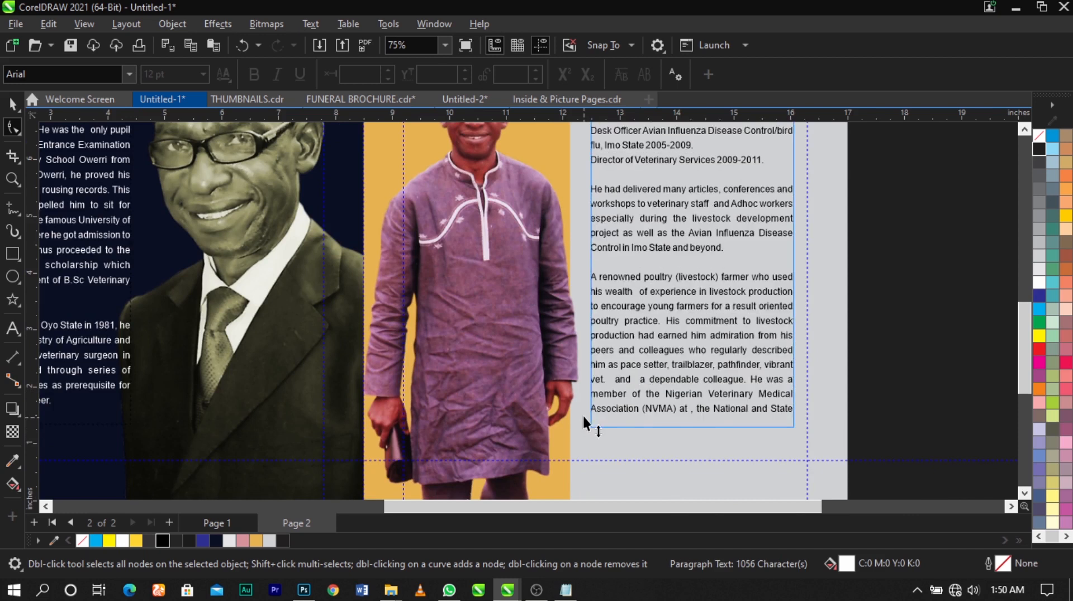
{"action": "scroll", "coordinate": [564, 330], "scroll_direction": "down", "scroll_amount": 1}
{"action": "key", "text": "space"}
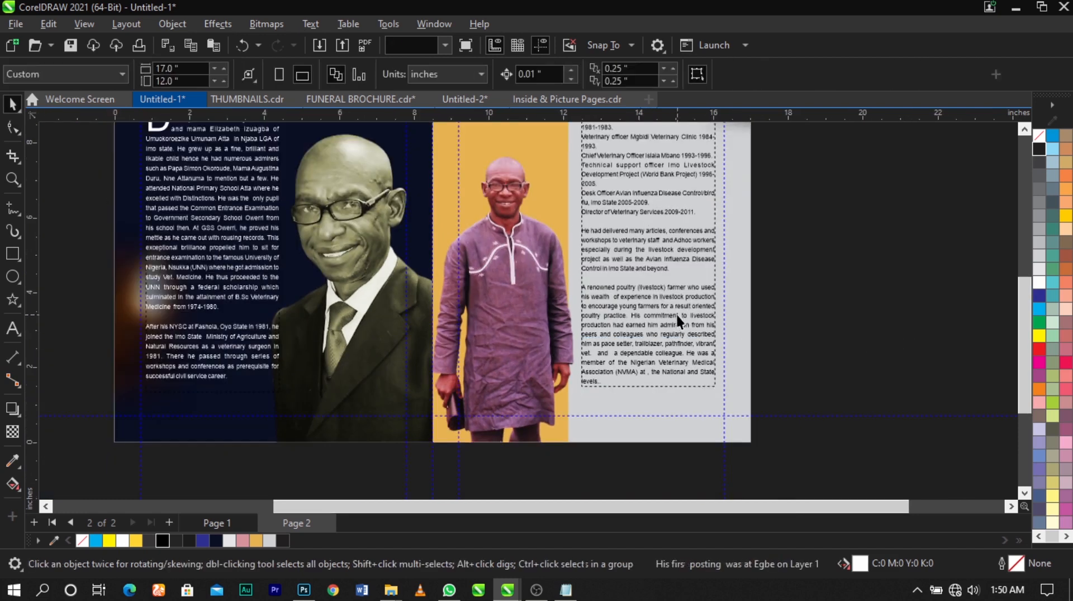
- Extend the career text frame's lower edge toward the bottom guide and raise its upper edge slightly
{"action": "mouse_move", "coordinate": [648, 396]}
{"action": "left_mouse_down"}
{"action": "mouse_move", "coordinate": [648, 430]}
{"action": "mouse_move", "coordinate": [651, 409]}
{"action": "left_mouse_up"}
{"action": "left_click", "coordinate": [790, 354]}
{"action": "scroll", "coordinate": [827, 350], "scroll_direction": "down", "scroll_amount": 1}
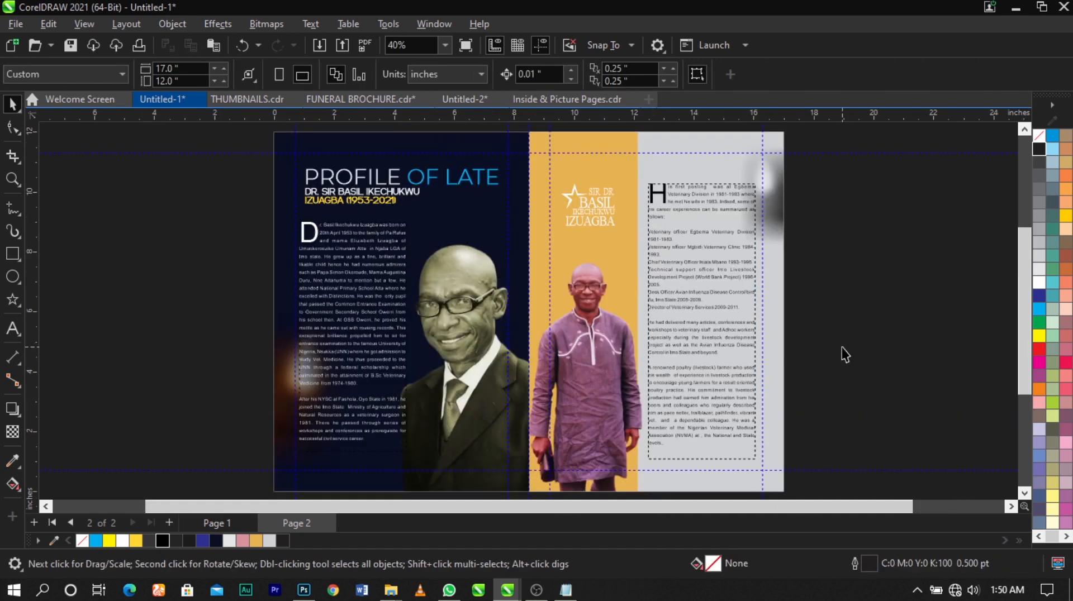
{"action": "left_click", "coordinate": [700, 187]}
{"action": "left_click_drag", "start_coordinate": [700, 182], "coordinate": [702, 172]}
{"action": "left_click", "coordinate": [849, 242]}
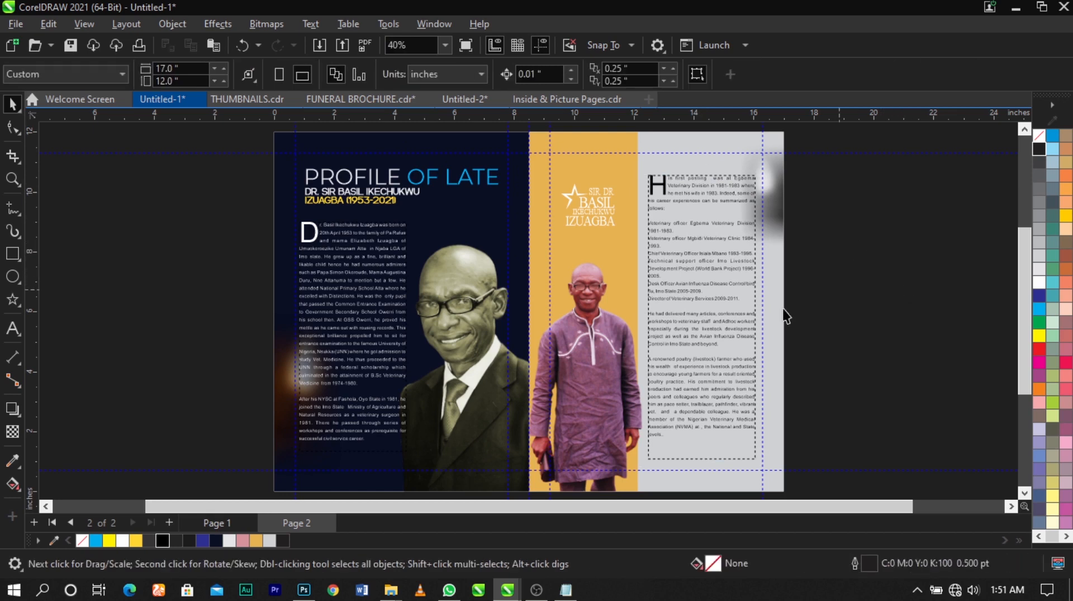
- Add a white page number "1" at about 6.35 pt where the navy page's outer and bottom margin guides meet
{"action": "key", "text": "z"}
{"action": "mouse_move", "coordinate": [280, 409]}
{"action": "left_mouse_down"}
{"action": "mouse_move", "coordinate": [404, 479]}
{"action": "mouse_move", "coordinate": [446, 486]}
{"action": "mouse_move", "coordinate": [445, 500]}
{"action": "left_mouse_up"}
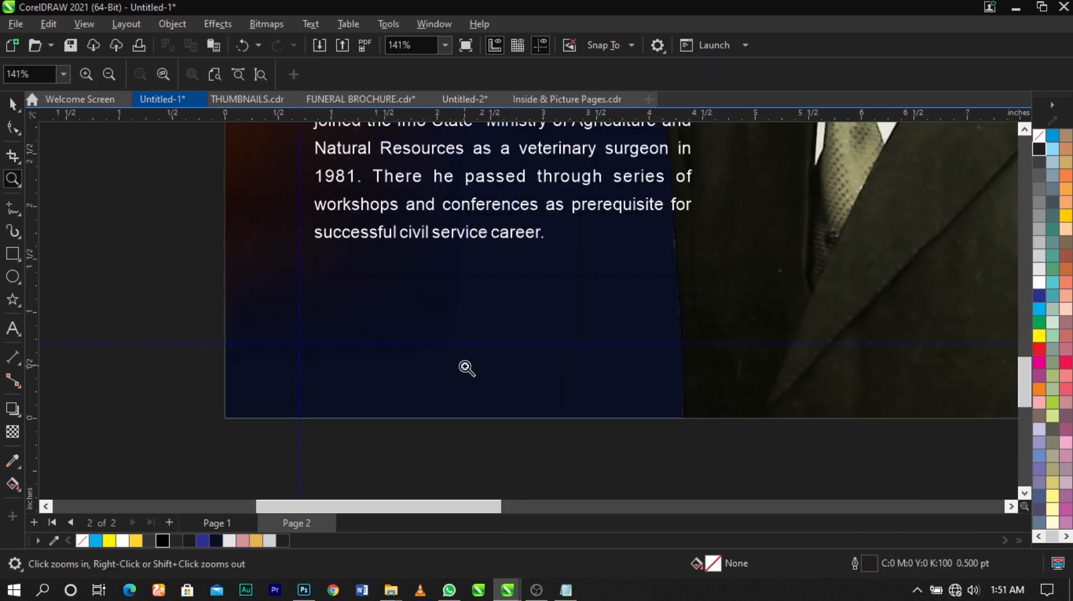
{"action": "left_click", "coordinate": [12, 328]}
{"action": "left_click", "coordinate": [125, 324]}
{"action": "key", "text": "ctrl+space"}
{"action": "left_click", "coordinate": [1038, 283]}
{"action": "left_click_drag", "start_coordinate": [126, 326], "coordinate": [307, 337]}
{"action": "scroll", "coordinate": [159, 311], "scroll_direction": "down", "scroll_amount": 3}
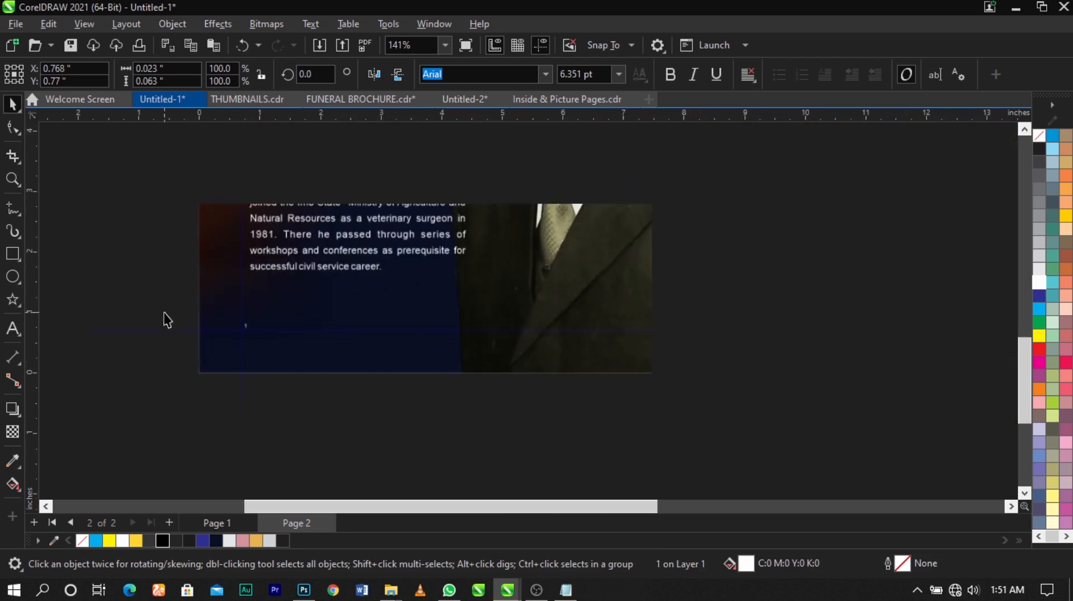
- Duplicate the page number in black to the gray column's lower outer corner and shift it outward toward the margin guide
{"action": "left_click", "coordinate": [244, 326]}
{"action": "scroll", "coordinate": [242, 328], "scroll_direction": "up", "scroll_amount": 2}
{"action": "scroll", "coordinate": [241, 329], "scroll_direction": "down", "scroll_amount": 3}
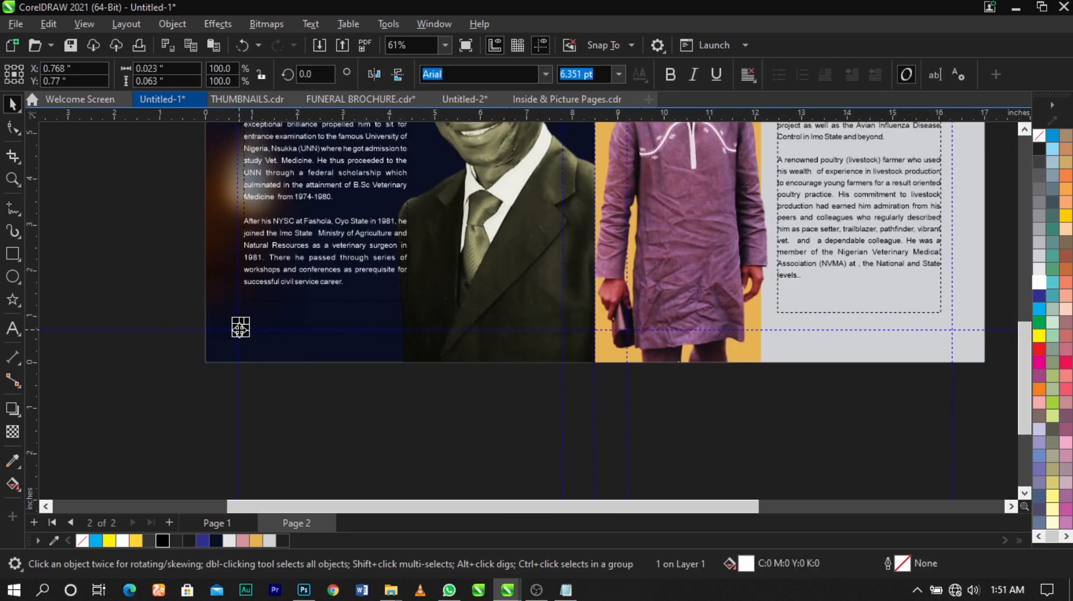
{"action": "left_click_drag", "start_coordinate": [240, 329], "coordinate": [805, 330]}
{"action": "left_click_drag", "start_coordinate": [944, 326], "coordinate": [971, 335]}
{"action": "key", "text": "F2"}
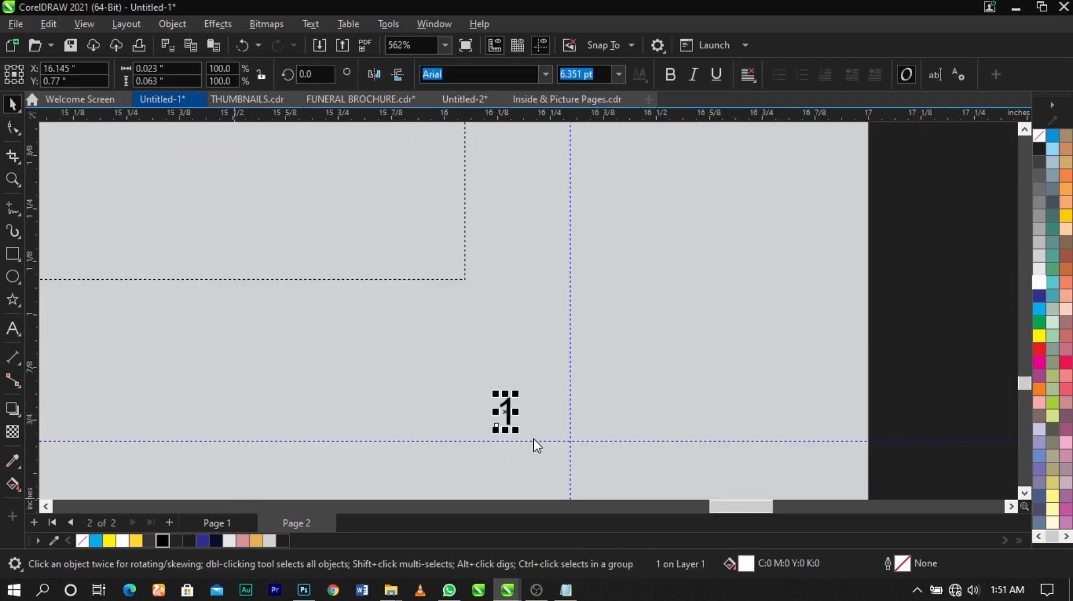
{"action": "scroll", "coordinate": [528, 433], "scroll_direction": "up", "scroll_amount": 1}
{"action": "left_click_drag", "start_coordinate": [508, 408], "coordinate": [539, 407]}
- Review the whole page 2 spread in full-screen preview
{"action": "key", "text": "F4"}
{"action": "left_click", "coordinate": [857, 370]}
{"action": "scroll", "coordinate": [439, 307], "scroll_direction": "down", "scroll_amount": 1}
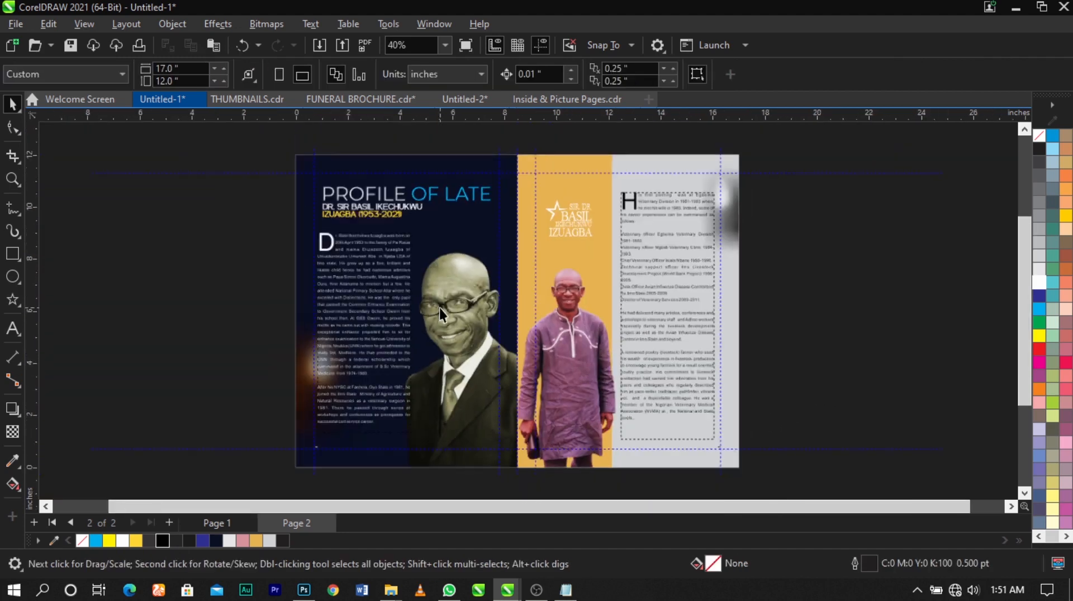
{"action": "key", "text": "z"}
{"action": "left_click_drag", "start_coordinate": [714, 165], "coordinate": [296, 446]}
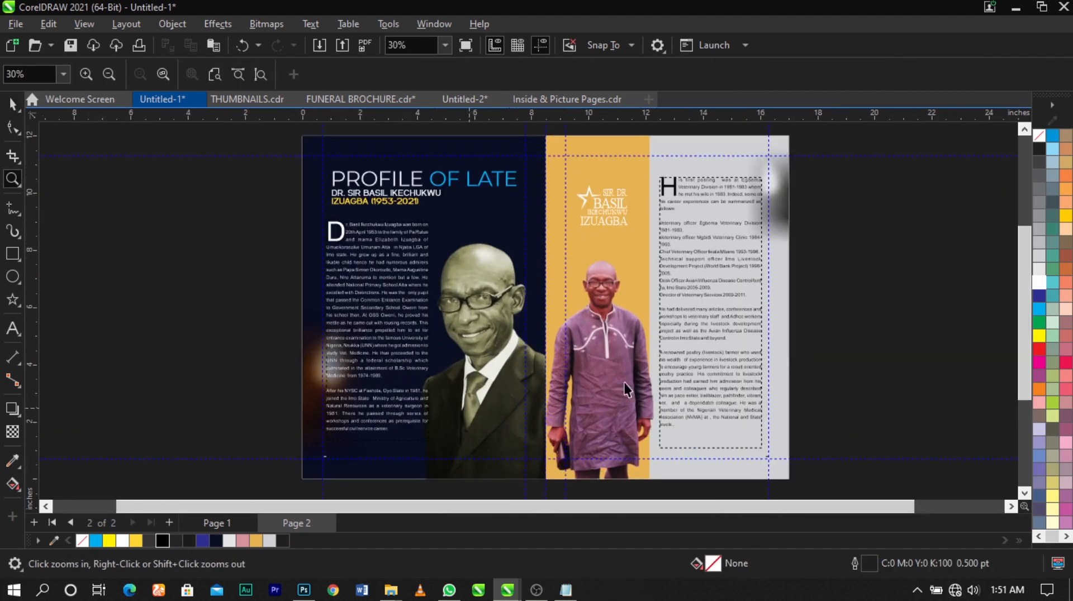
{"action": "key", "text": "space"}
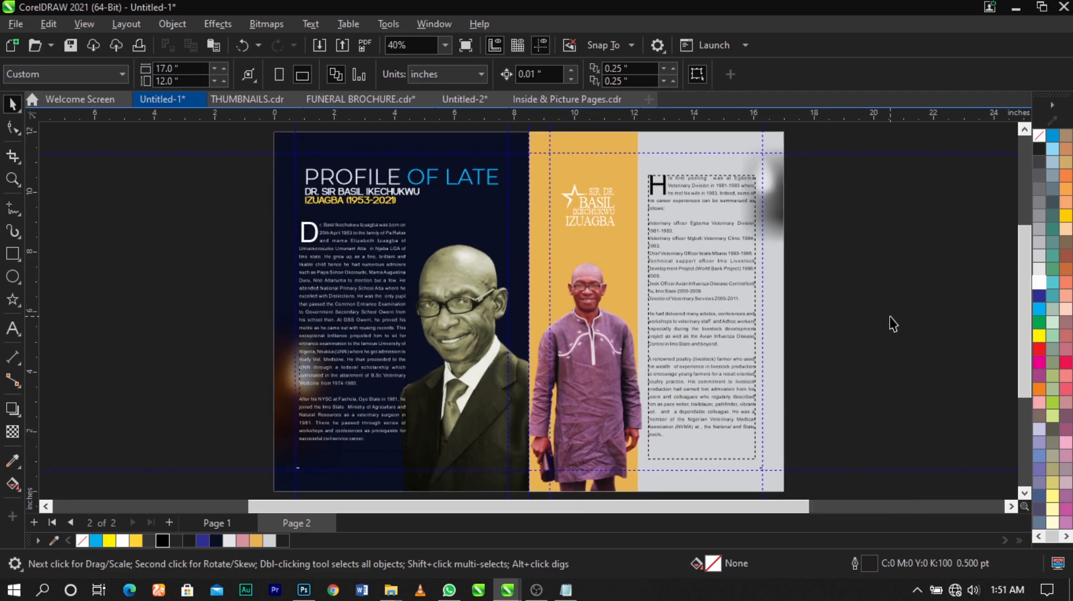
{"action": "key", "text": "F9"}
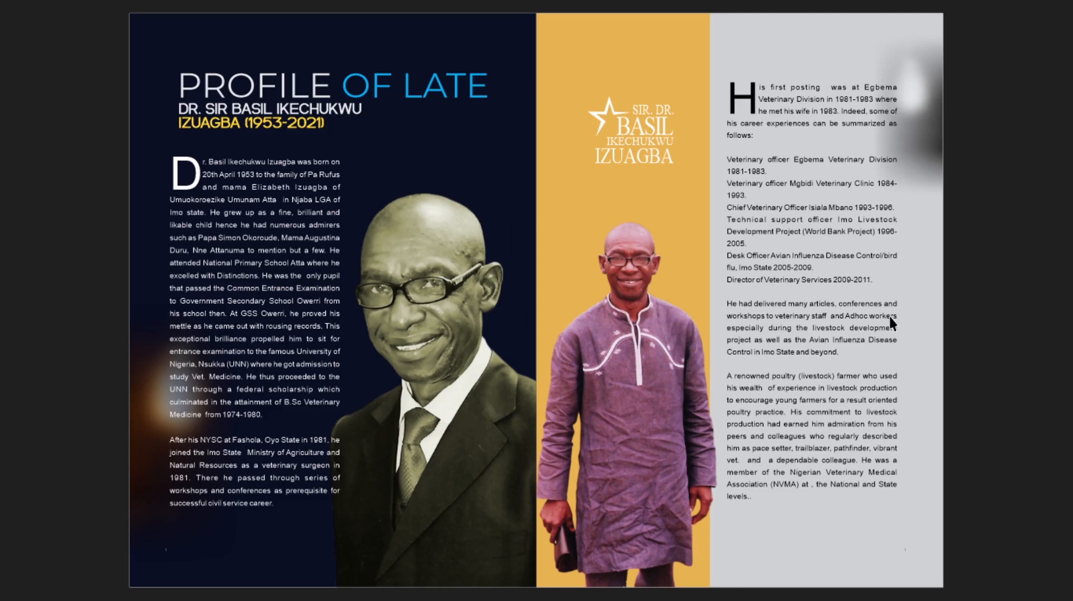